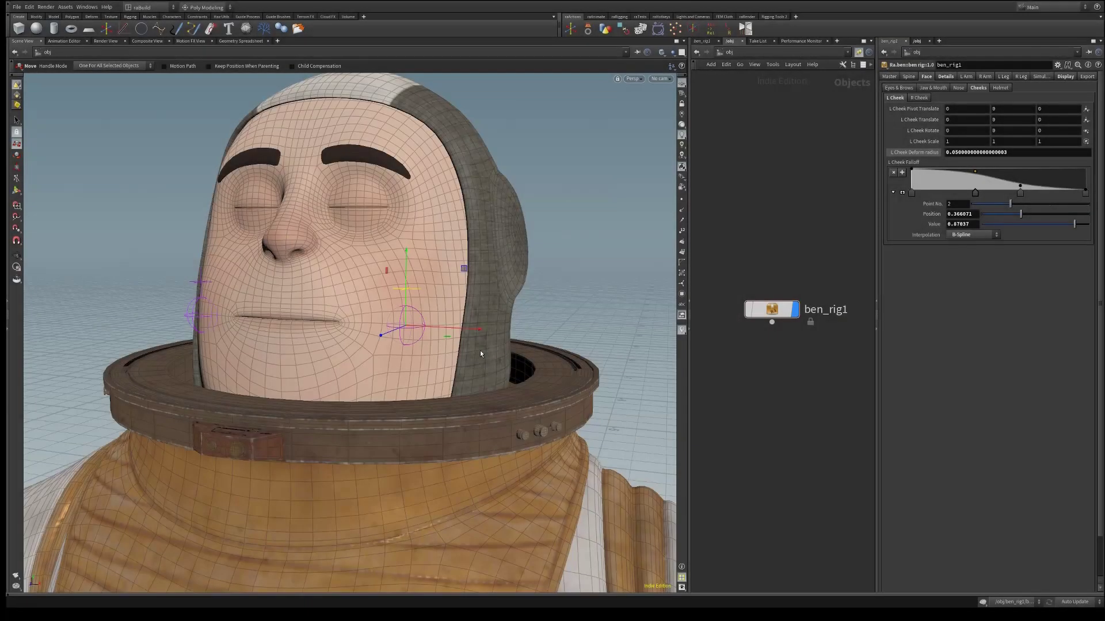
# Move the left cheek control to about 0.028, 0, 0.045 and set its deform radius to 0.074
pyautogui.press('s')
pyautogui.click(419, 338)
pyautogui.moveTo(419, 338)
pyautogui.keyDown('alt'); pyautogui.mouseDown()
pyautogui.moveTo(496, 333)
pyautogui.moveTo(388, 355)
pyautogui.moveTo(427, 334)
pyautogui.mouseUp(); pyautogui.keyUp('alt')
pyautogui.press('t')
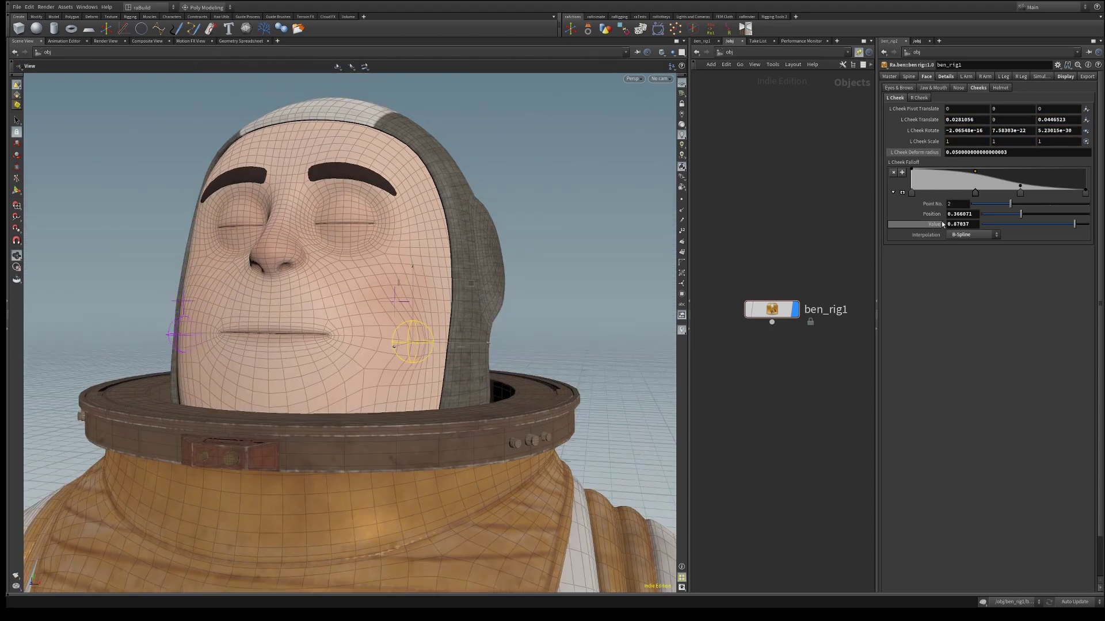
pyautogui.moveTo(986, 153)
pyautogui.mouseDown()
pyautogui.moveTo(973, 178)
pyautogui.moveTo(973, 169)
pyautogui.mouseUp()
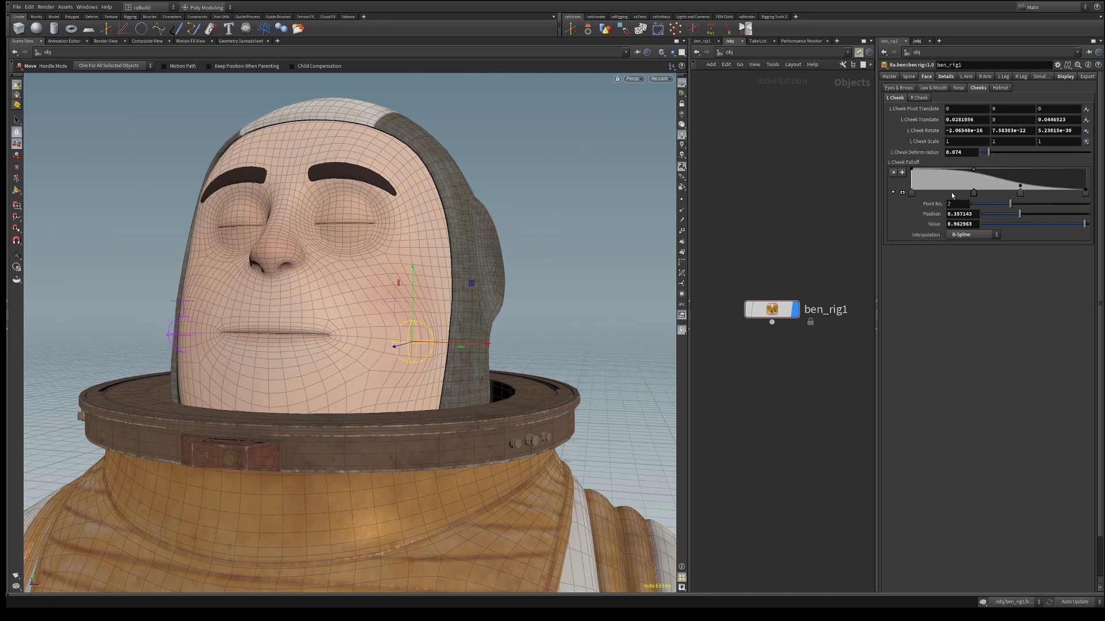
# Lower point 2 of the left cheek falloff curve to a value of about 0.76 at position 0.35
pyautogui.press('Escape')
pyautogui.moveTo(540, 287); pyautogui.dragTo(509, 312)
pyautogui.press('t')
pyautogui.moveTo(973, 170)
pyautogui.mouseDown()
pyautogui.moveTo(972, 183)
pyautogui.moveTo(972, 174)
pyautogui.mouseUp()
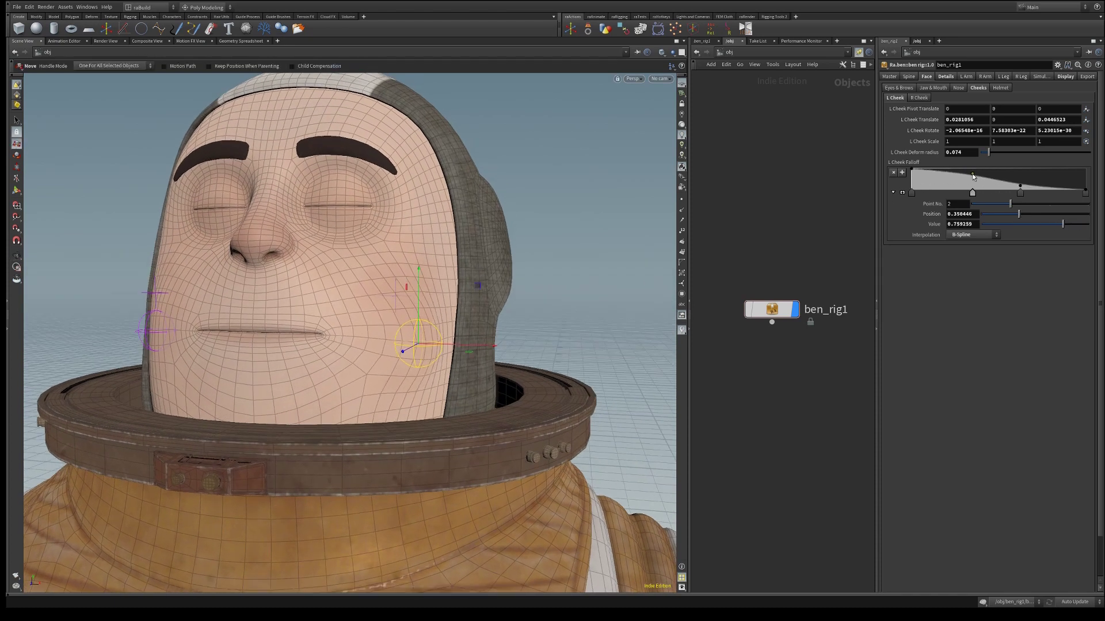
# Select the pivot control on the left cheek and shift its position slightly
pyautogui.press('s')
pyautogui.click(396, 295)
pyautogui.press('t')
pyautogui.moveTo(455, 279)
pyautogui.mouseDown()
pyautogui.moveTo(423, 284)
pyautogui.moveTo(461, 282)
pyautogui.moveTo(423, 282)
pyautogui.moveTo(439, 284)
pyautogui.mouseUp()
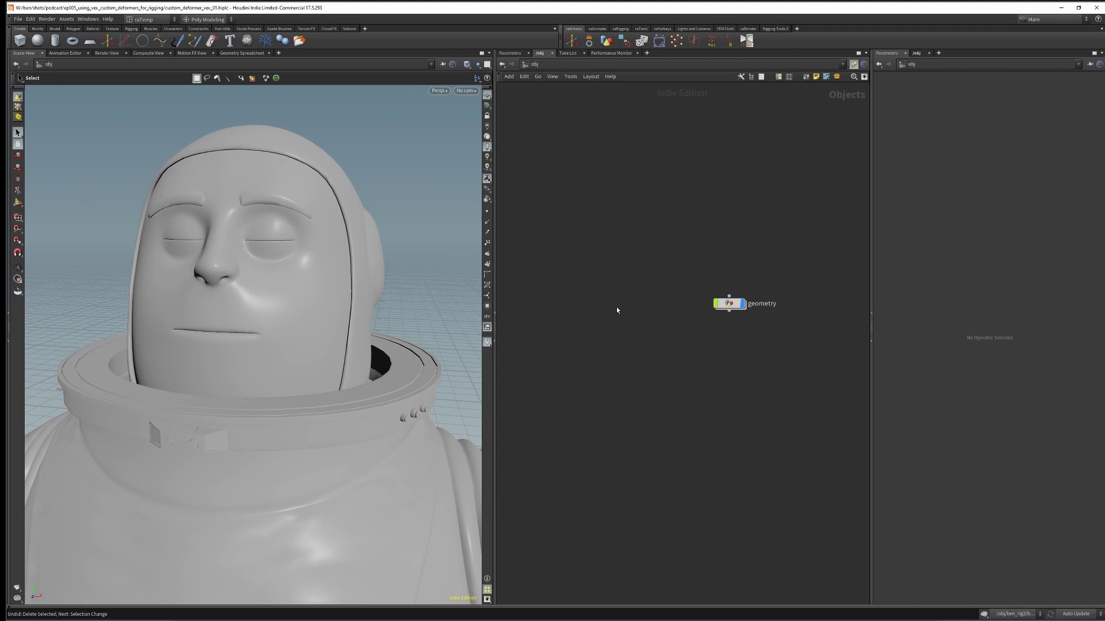
# Add a null beside the geometry node and rename it dropoff_pos
pyautogui.press('Tab')
pyautogui.write('null')
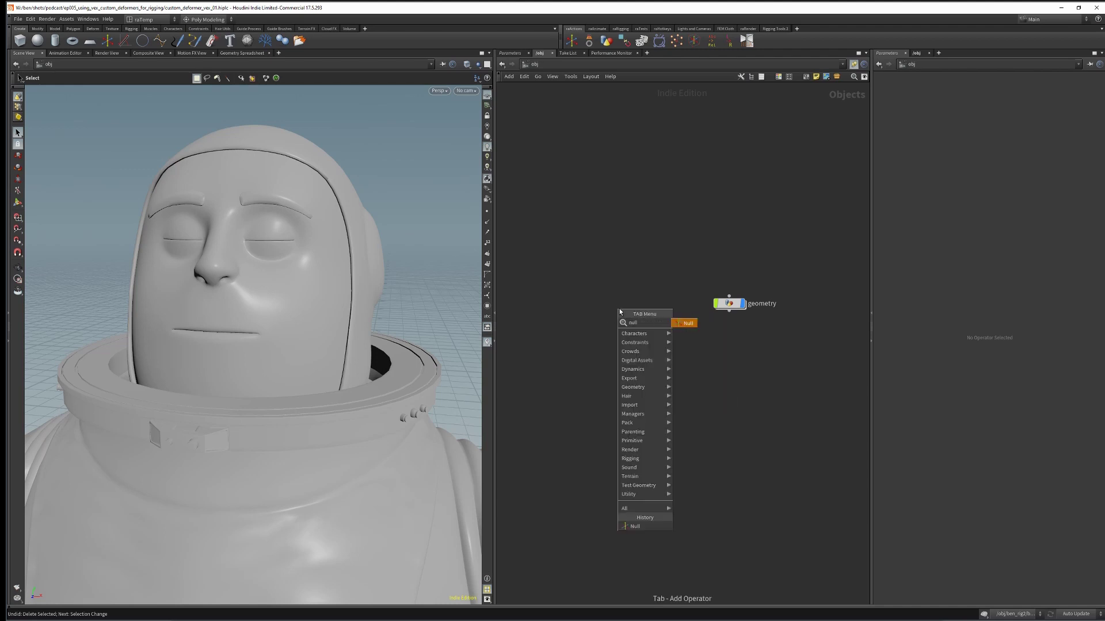
pyautogui.press('Return')
pyautogui.click(619, 309)
pyautogui.moveTo(622, 309); pyautogui.dragTo(599, 304)
pyautogui.doubleClick(620, 303)
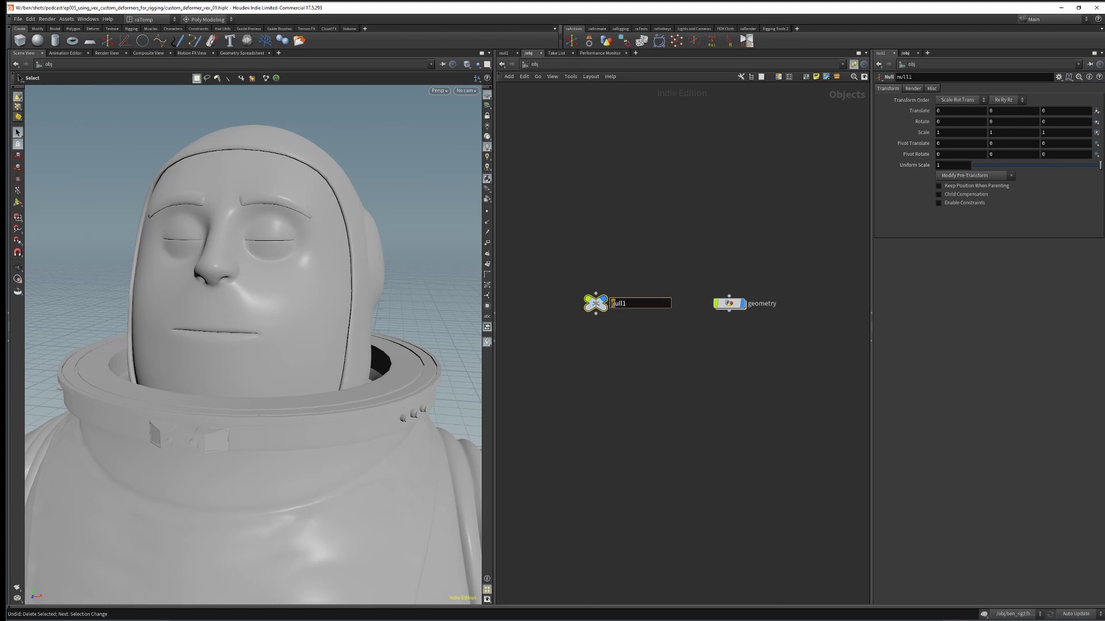
pyautogui.write('dropoff_pos')
pyautogui.press('Return')
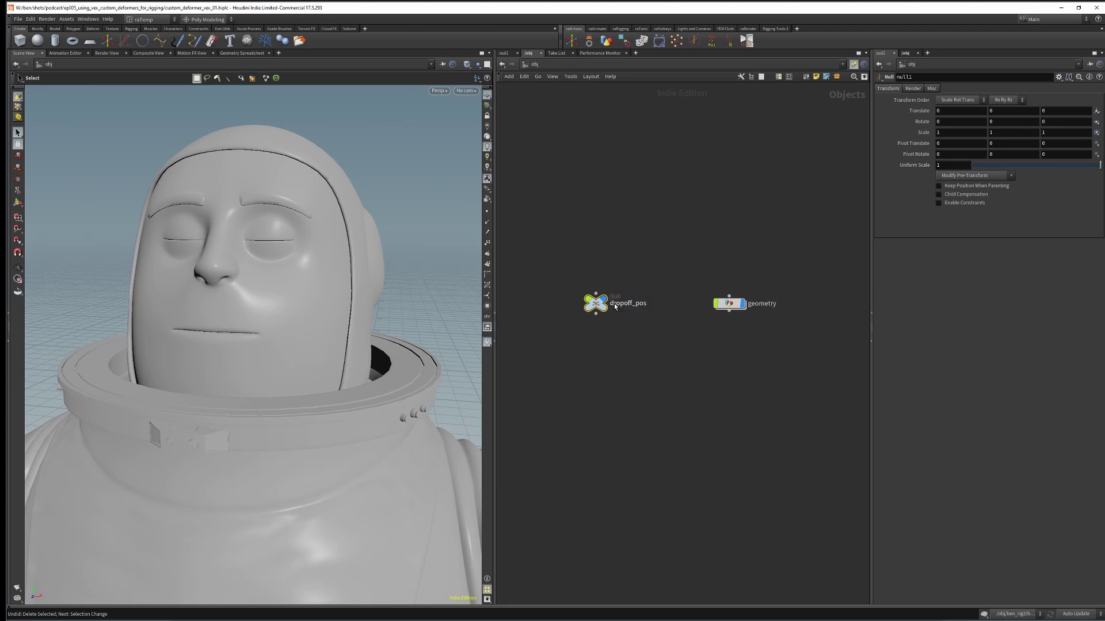
# Duplicate dropoff_pos as a child null below it and name the copy dropoff_pivot
pyautogui.keyDown('alt'); pyautogui.moveTo(593, 307); pyautogui.dragTo(603, 343); pyautogui.keyUp('alt')
pyautogui.press('F2')
pyautogui.write('pivot_')
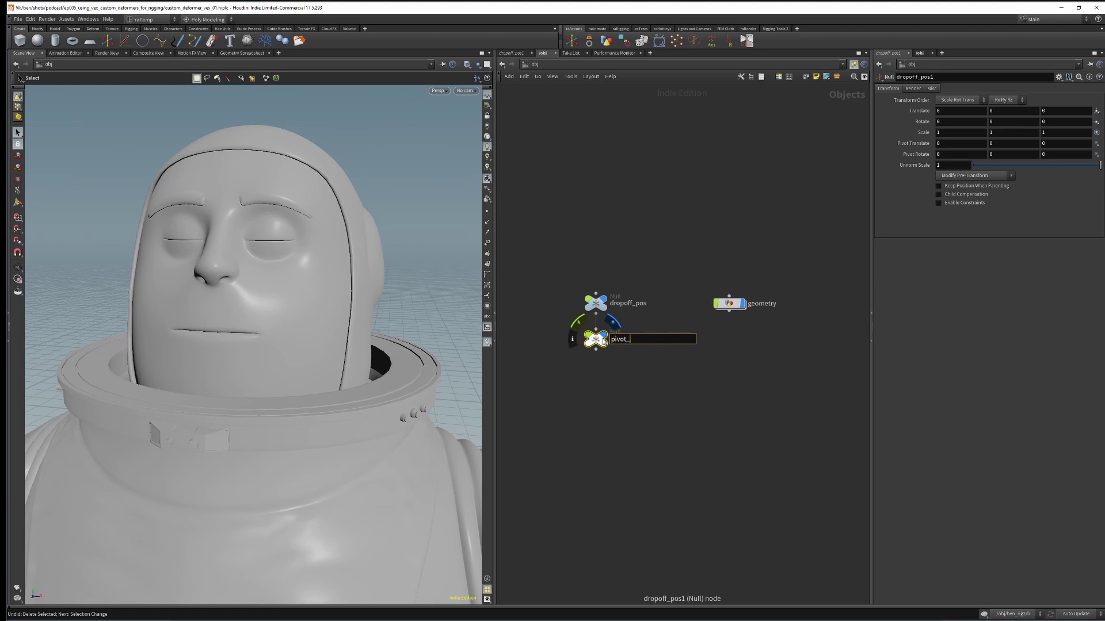
pyautogui.hotkey('ctrl', 'a')
pyautogui.write('dropoff_pivot')
pyautogui.press('Return')
# Duplicate dropoff_pivot as a child null below it and name the copy dropoff_ctl
pyautogui.keyDown('alt'); pyautogui.moveTo(602, 342); pyautogui.dragTo(601, 383); pyautogui.keyUp('alt')
pyautogui.doubleClick(635, 383)
pyautogui.doubleClick(663, 386)
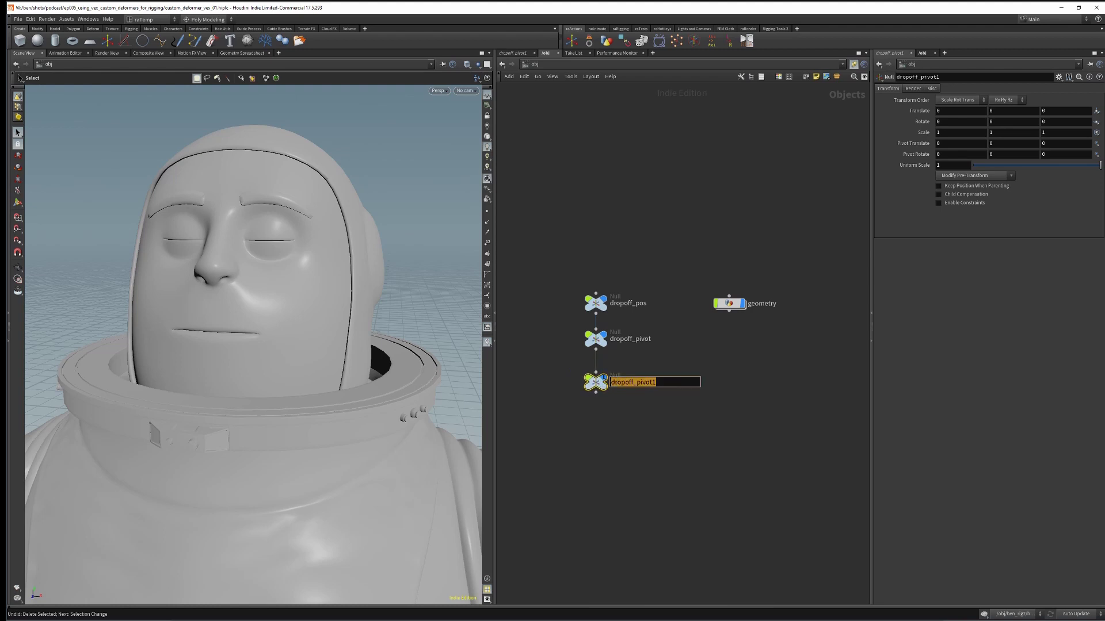
pyautogui.write('dropoff_ctl')
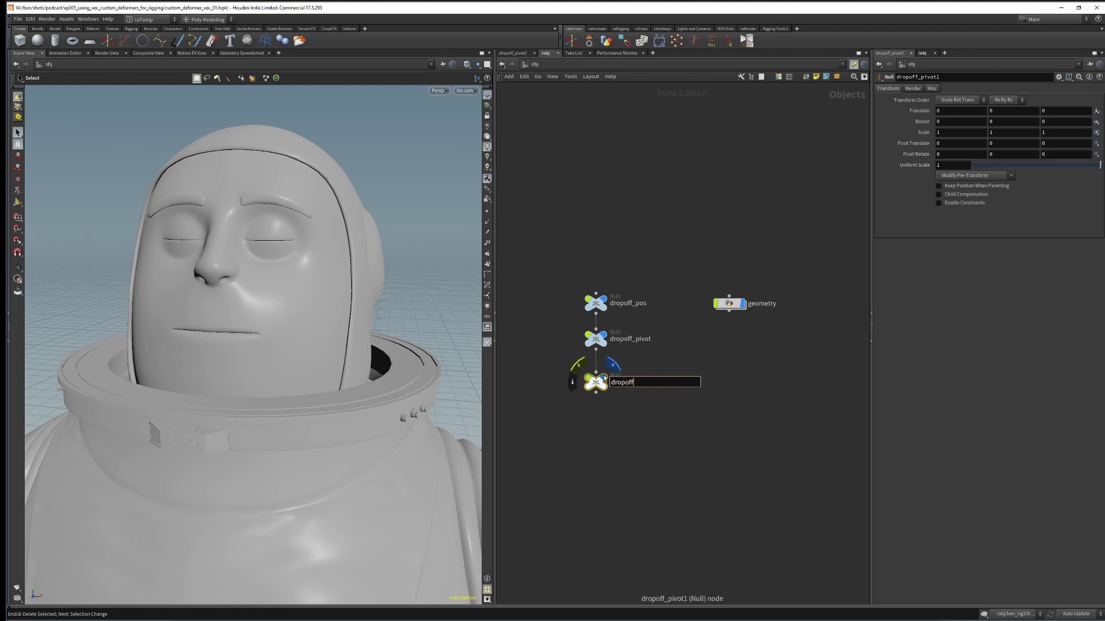
pyautogui.press('Return')
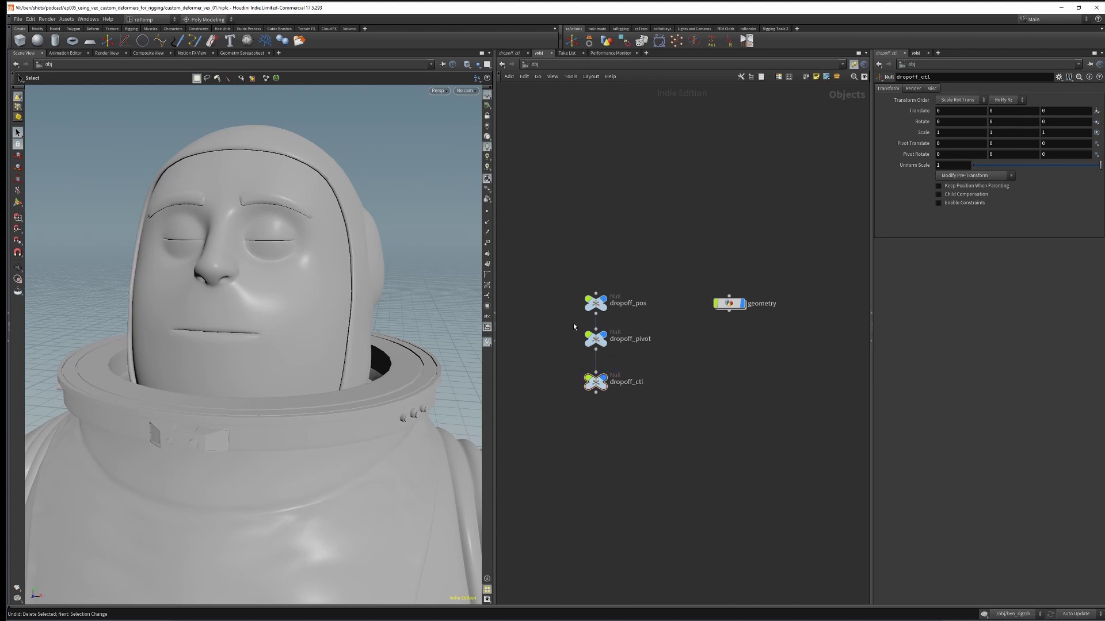
# Move the dropoff_pos null from the origin up to the character's left cheek, to about 0.097, 1.41, 0.143
pyautogui.click(598, 301)
pyautogui.press('Escape')
pyautogui.scroll(-6, 368, 339)
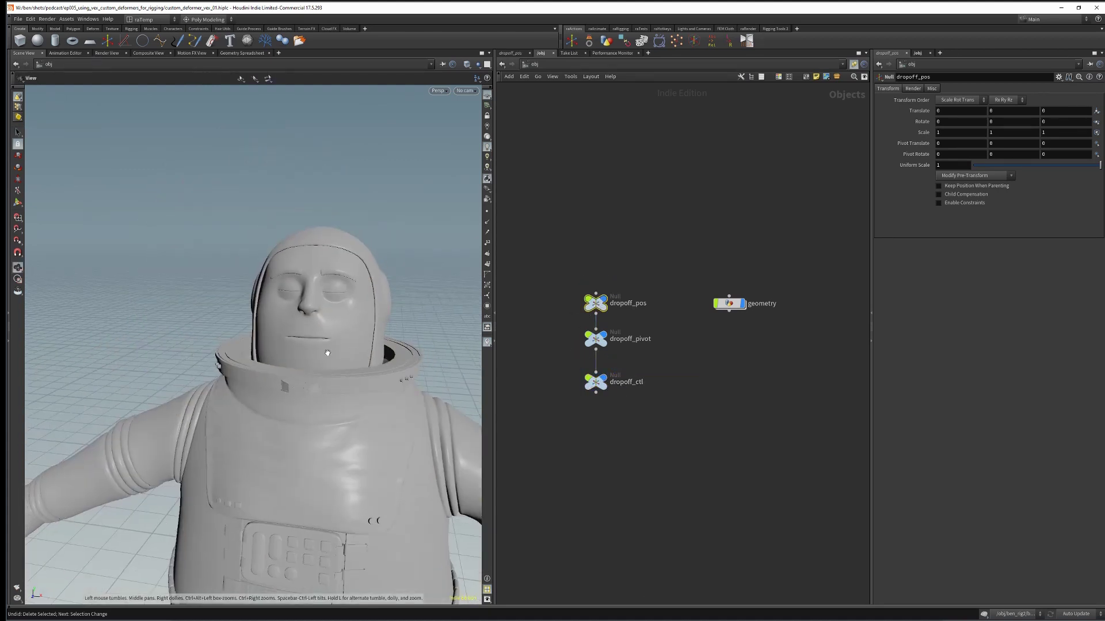
pyautogui.keyDown('alt'); pyautogui.moveTo(308, 329); pyautogui.dragTo(283, 311); pyautogui.keyUp('alt')
pyautogui.moveTo(551, 271); pyautogui.dragTo(639, 319)
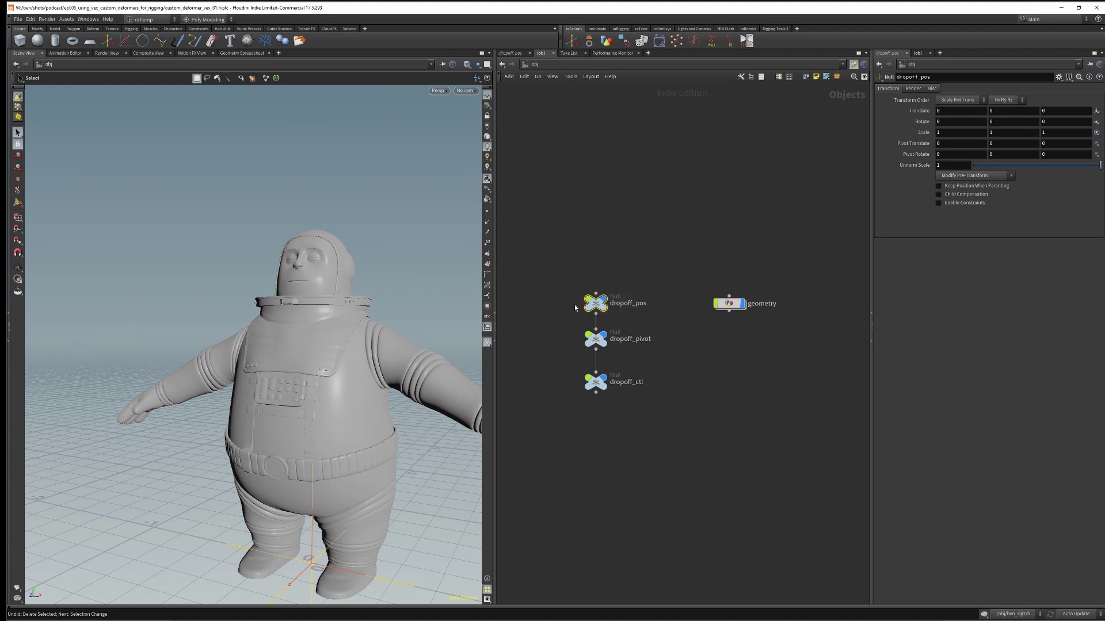
pyautogui.press('t')
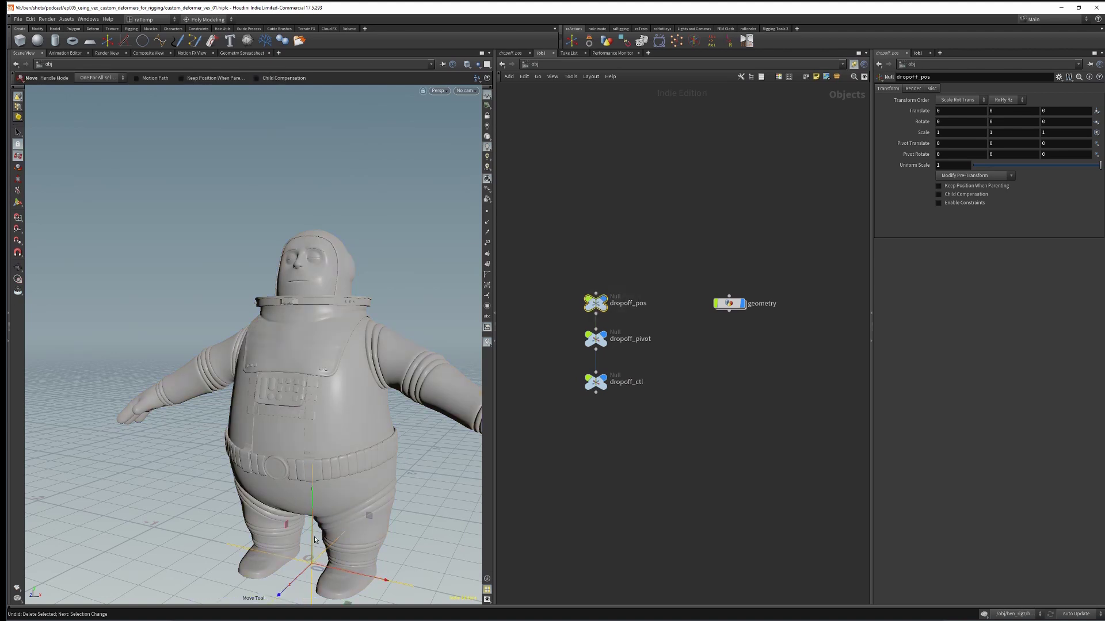
pyautogui.moveTo(312, 492); pyautogui.dragTo(295, 299)
pyautogui.keyDown('alt'); pyautogui.moveTo(295, 299); pyautogui.dragTo(331, 276, button='right'); pyautogui.keyUp('alt')
pyautogui.moveTo(292, 242); pyautogui.dragTo(272, 254)
pyautogui.moveTo(367, 268); pyautogui.dragTo(402, 280)
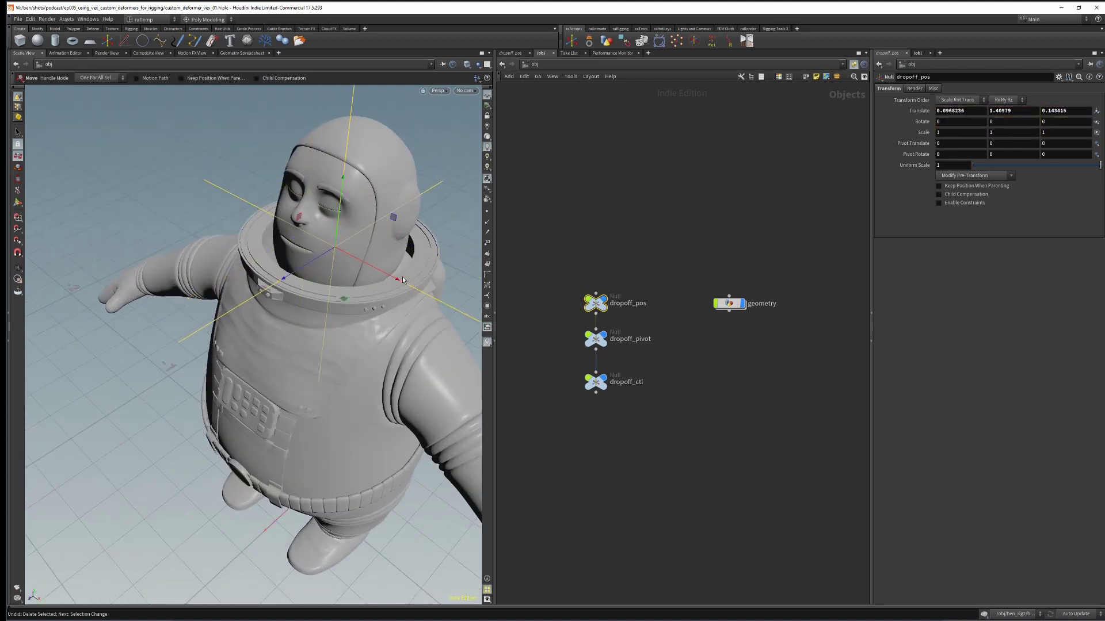
# Refine the dropoff_pos null's placement on the cheek to about 0.097, 1.386, 0.150
pyautogui.moveTo(309, 265)
pyautogui.mouseDown()
pyautogui.moveTo(295, 271)
pyautogui.moveTo(358, 245)
pyautogui.moveTo(370, 288)
pyautogui.moveTo(363, 271)
pyautogui.moveTo(387, 220)
pyautogui.moveTo(411, 222)
pyautogui.moveTo(318, 298)
pyautogui.moveTo(362, 254)
pyautogui.moveTo(344, 299)
pyautogui.moveTo(410, 280)
pyautogui.moveTo(370, 291)
pyautogui.moveTo(325, 327)
pyautogui.moveTo(295, 311)
pyautogui.mouseUp()
pyautogui.hotkey('shift', 'w')
pyautogui.hotkey('shift', 'w')
pyautogui.press('t')
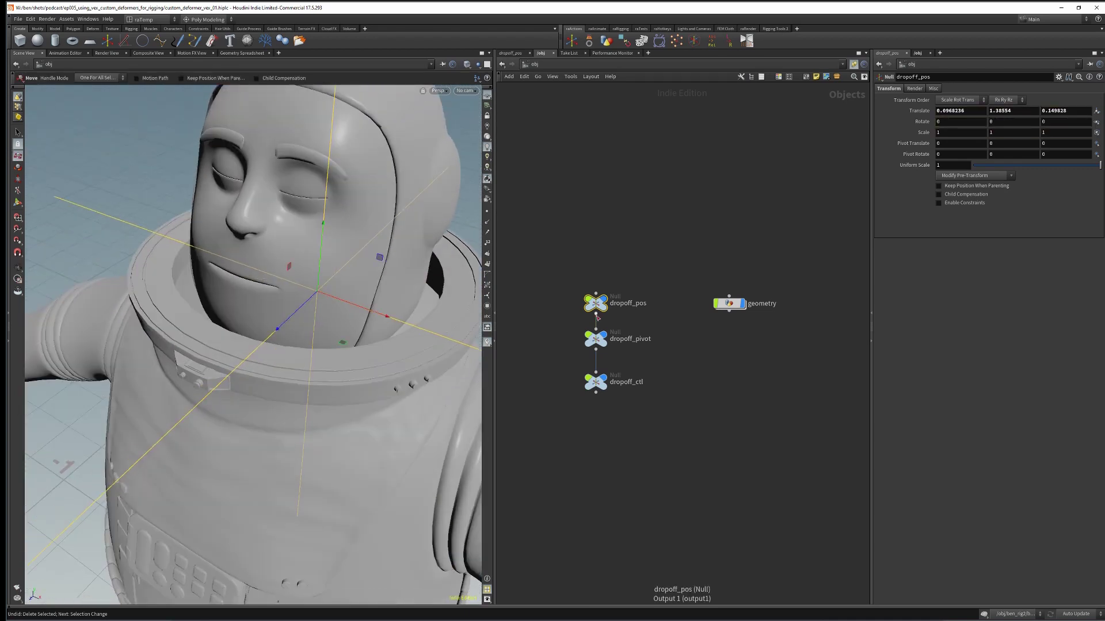
# Hide dropoff_pos and display dropoff_pivot as a box with uniform scale 0.06 and its display center raised
pyautogui.click(596, 339)
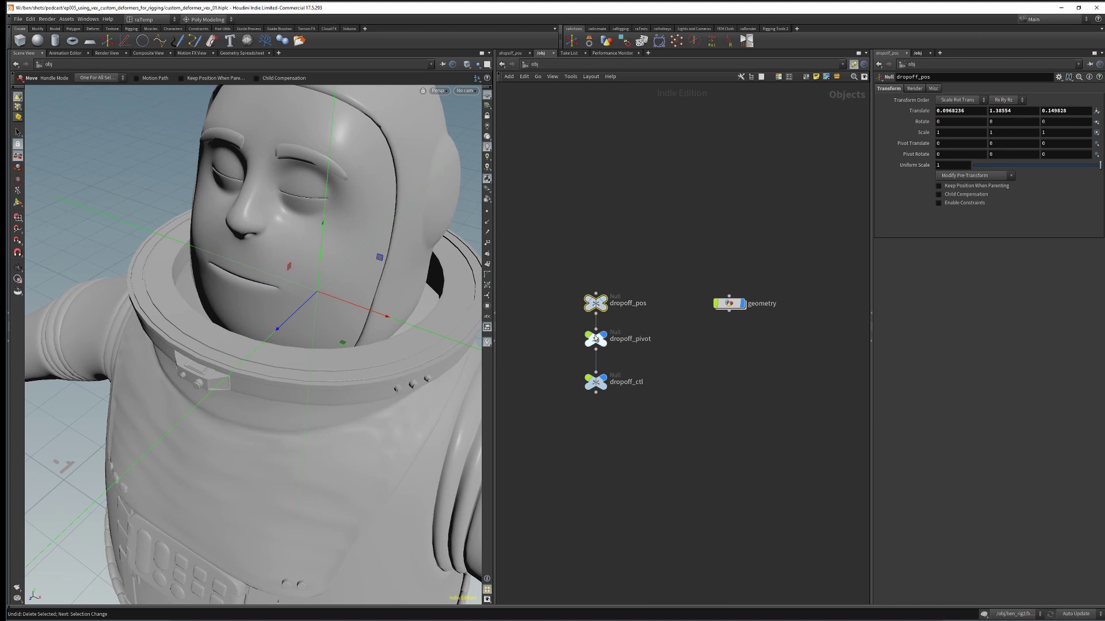
pyautogui.keyDown('alt'); pyautogui.moveTo(323, 340); pyautogui.dragTo(338, 309); pyautogui.keyUp('alt')
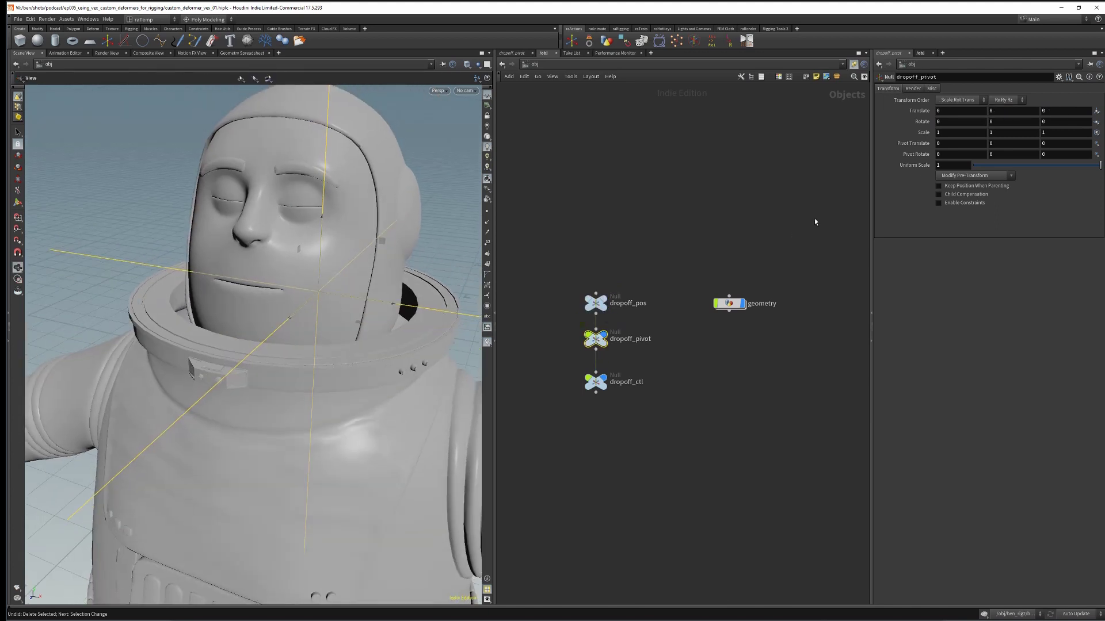
pyautogui.click(930, 89)
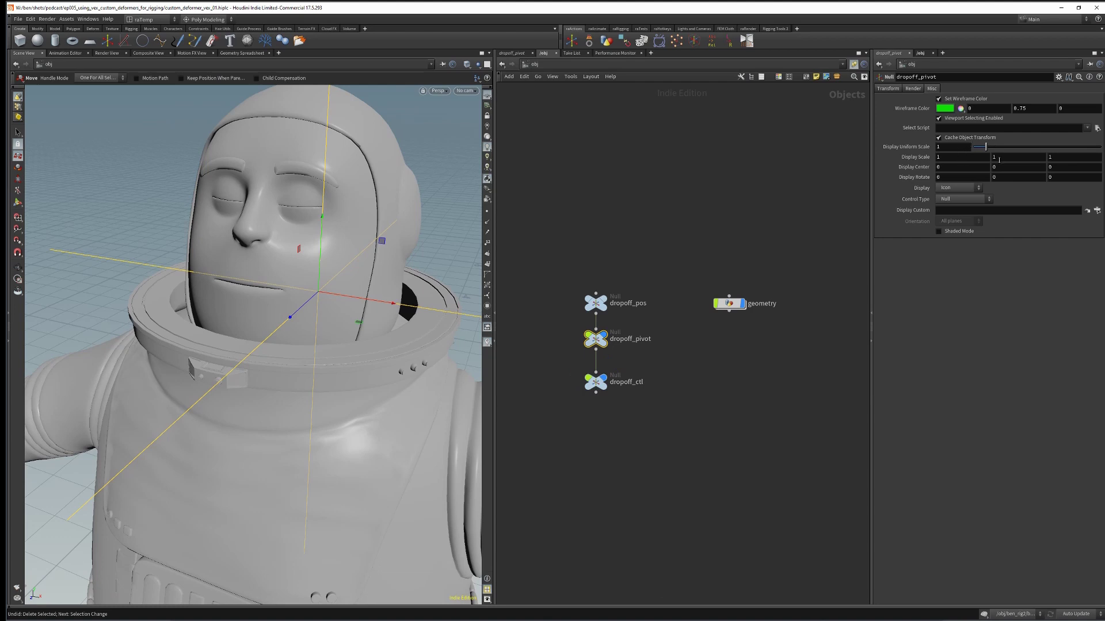
pyautogui.moveTo(983, 149); pyautogui.dragTo(978, 149)
pyautogui.click(967, 187)
pyautogui.click(967, 187)
pyautogui.click(964, 199)
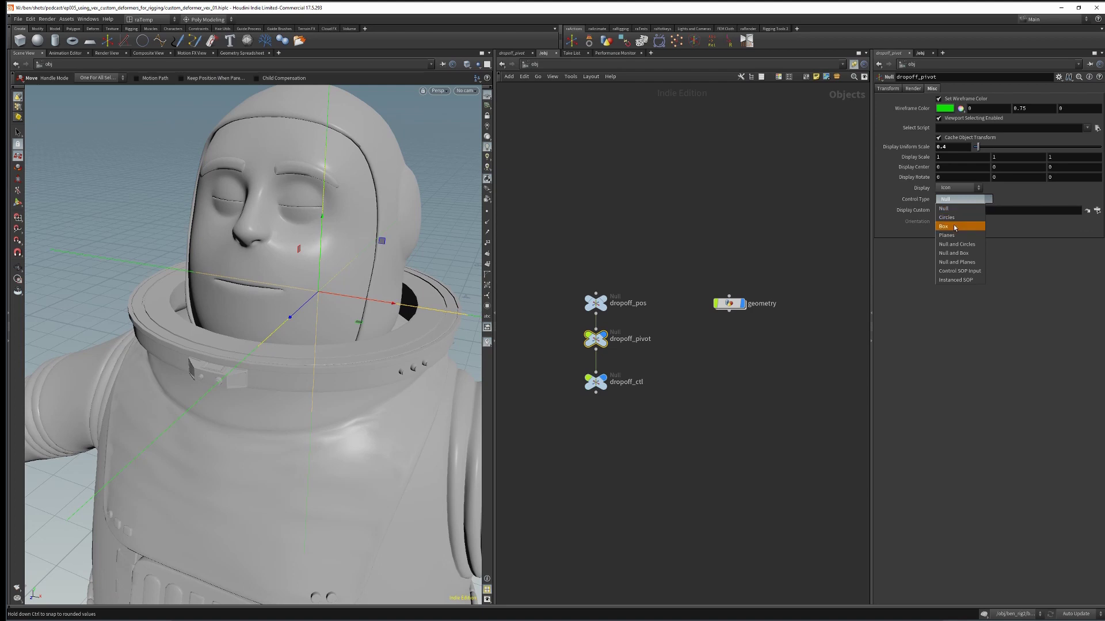
pyautogui.click(954, 227)
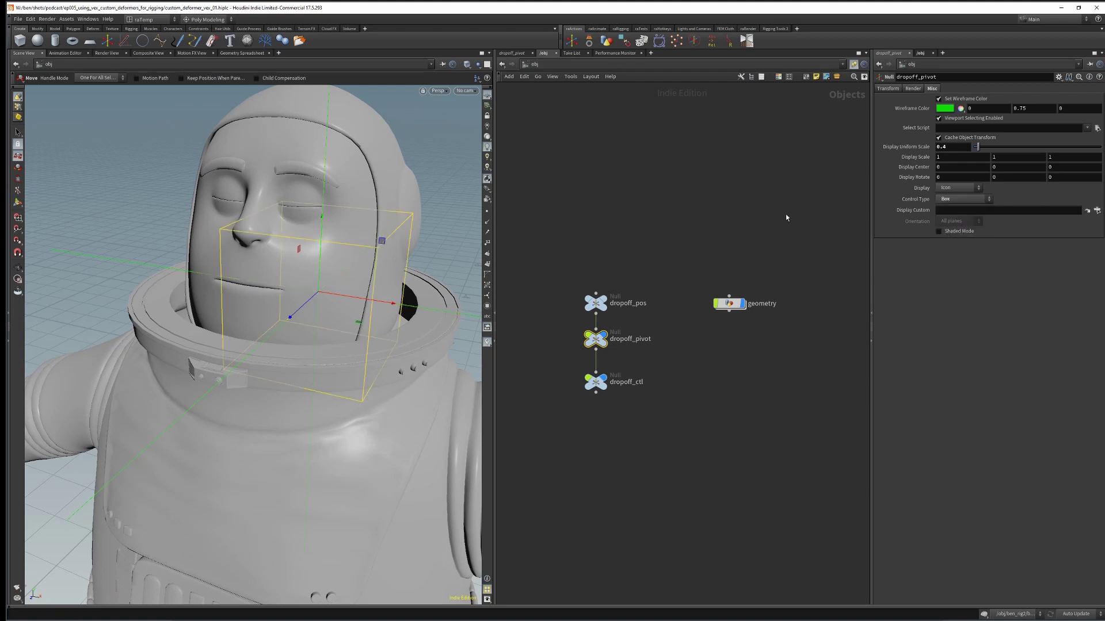
pyautogui.moveTo(974, 149); pyautogui.dragTo(975, 151)
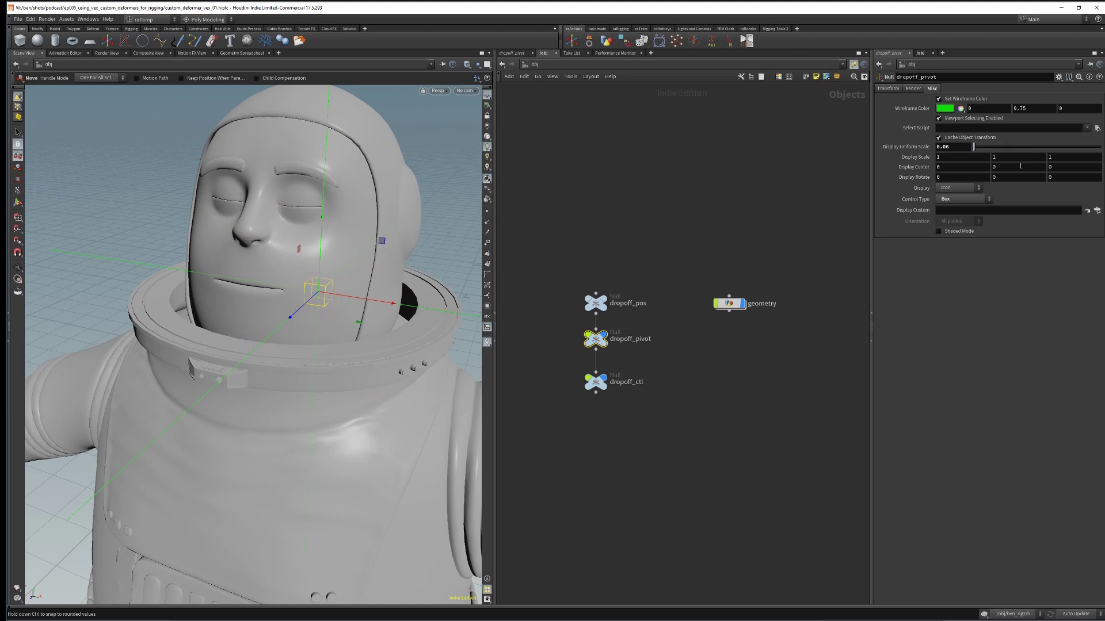
pyautogui.moveTo(1013, 169); pyautogui.dragTo(1032, 182, button='middle')
# Display the dropoff_ctl null as circles with a display uniform scale of 0.09
pyautogui.click(596, 382)
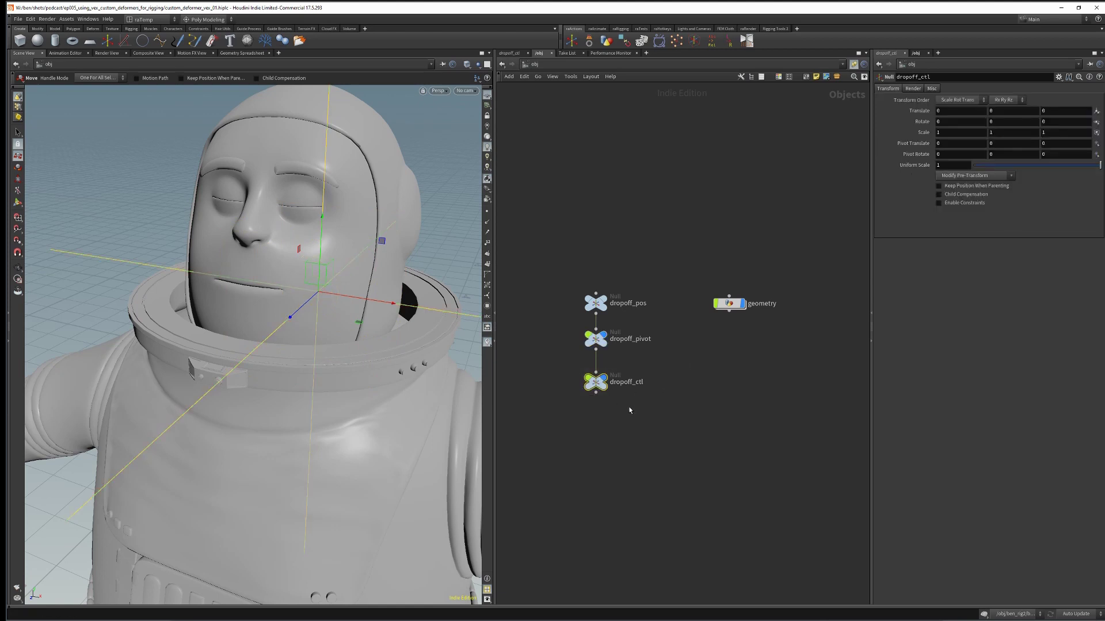
pyautogui.click(913, 88)
pyautogui.click(932, 88)
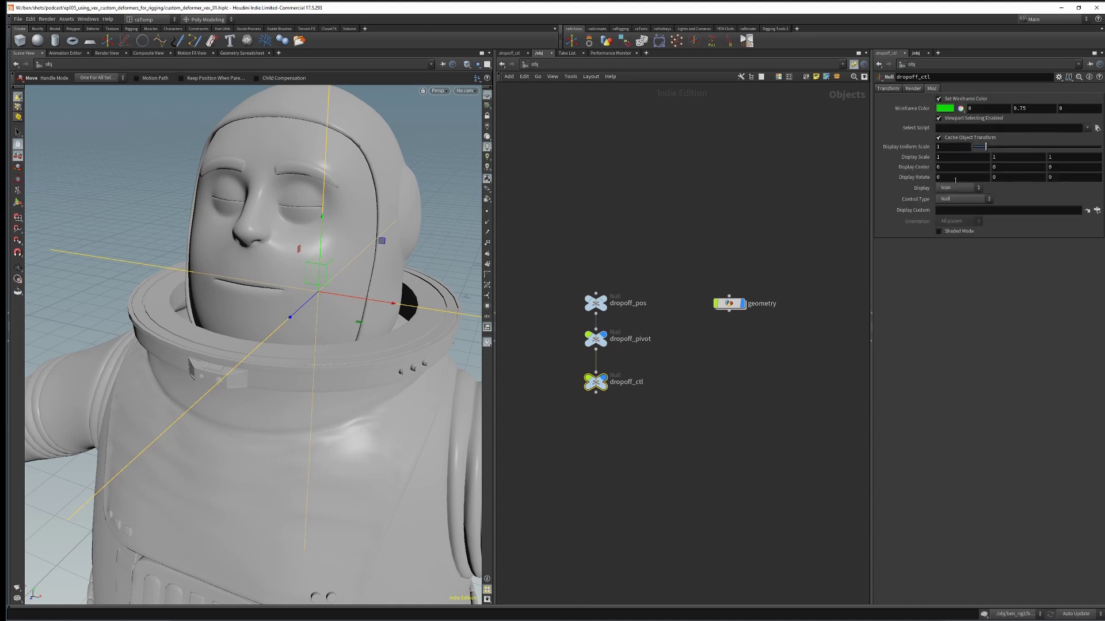
pyautogui.click(958, 199)
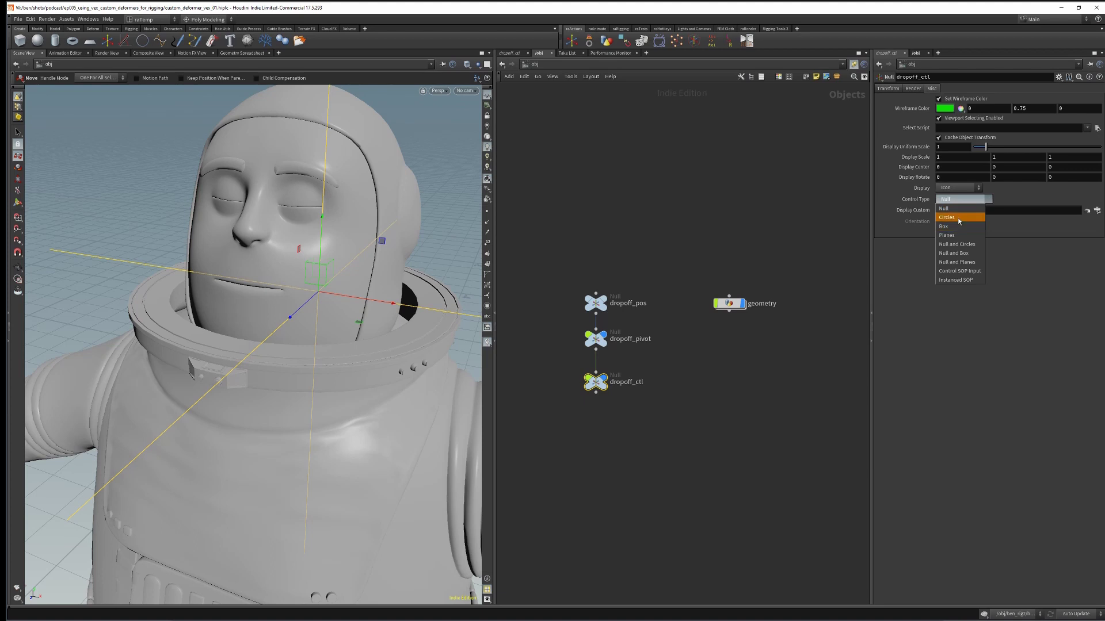
pyautogui.click(959, 218)
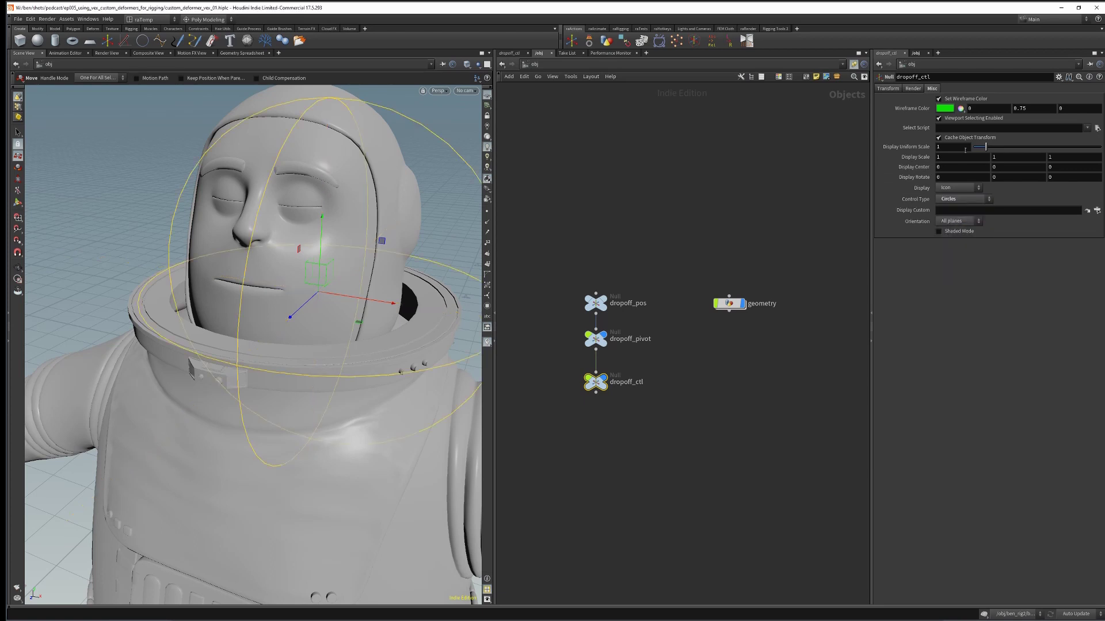
pyautogui.moveTo(985, 147); pyautogui.dragTo(975, 148)
# Set the Y display center of dropoff_pivot to 0.05 so its box sits above the control
pyautogui.click(631, 365)
pyautogui.moveTo(556, 327); pyautogui.dragTo(659, 357)
pyautogui.moveTo(1008, 171); pyautogui.dragTo(1020, 185, button='middle')
pyautogui.click(710, 331)
# Select the circle control on the cheek and change dropoff_ctl's wireframe color to red
pyautogui.keyDown('alt'); pyautogui.moveTo(315, 279); pyautogui.dragTo(306, 262); pyautogui.keyUp('alt')
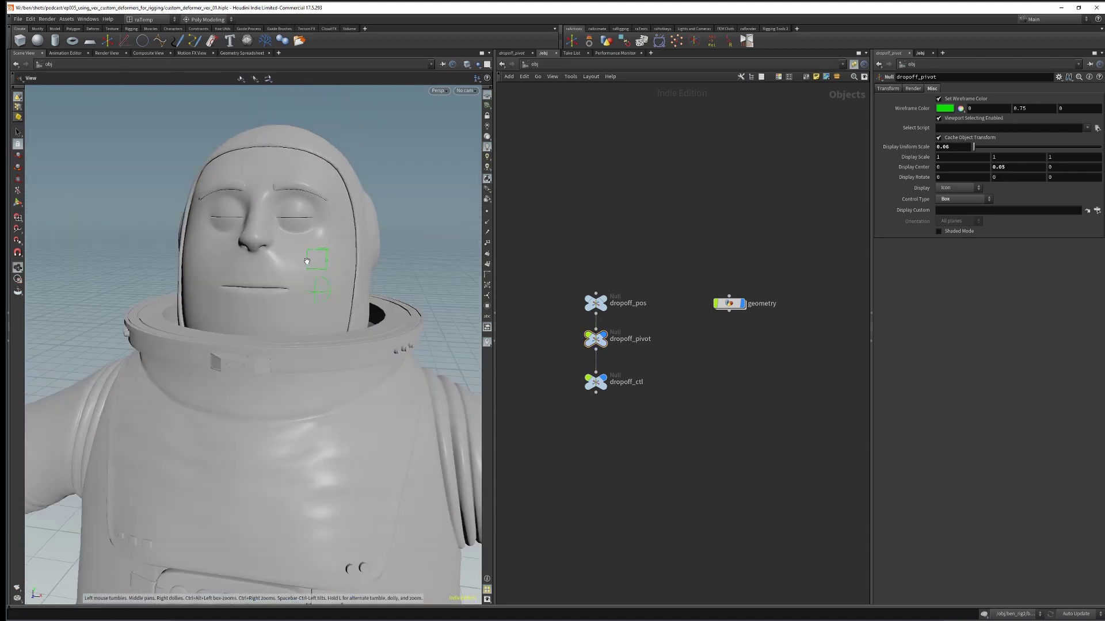
pyautogui.keyDown('alt'); pyautogui.moveTo(305, 261); pyautogui.dragTo(352, 311, button='right'); pyautogui.keyUp('alt')
pyautogui.press('s')
pyautogui.click(354, 313)
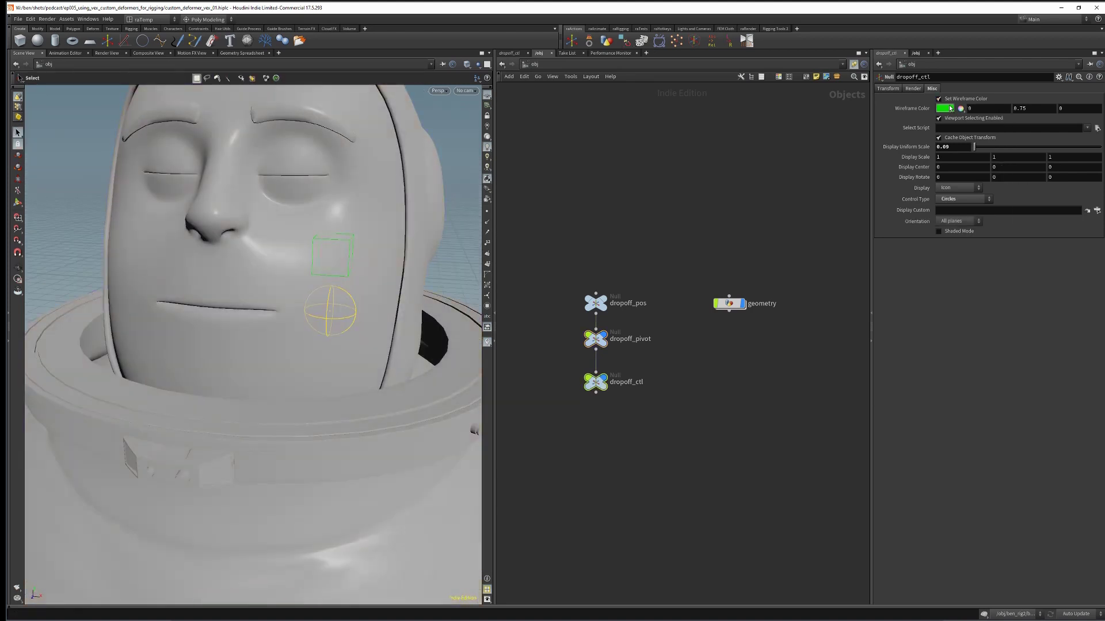
pyautogui.click(948, 109)
pyautogui.click(915, 50)
pyautogui.click(1071, 17)
pyautogui.click(748, 184)
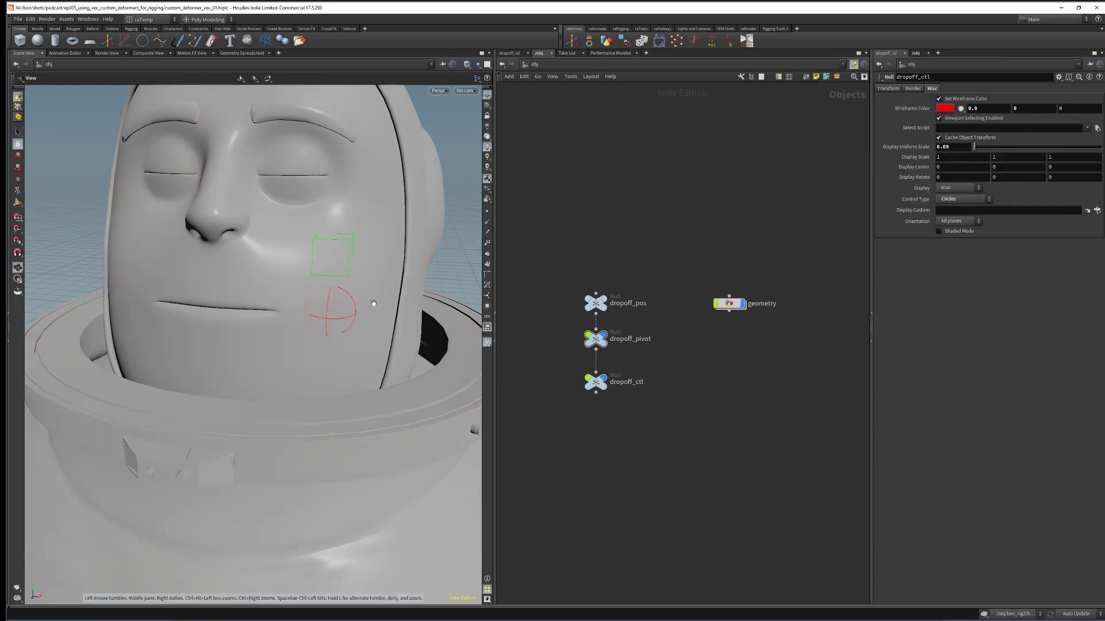
# Review the cheek controls and the null hierarchy by selecting dropoff_pivot, dropoff_ctl and dropoff_pos in turn
pyautogui.keyDown('alt'); pyautogui.moveTo(372, 303); pyautogui.dragTo(357, 286); pyautogui.keyUp('alt')
pyautogui.click(346, 275)
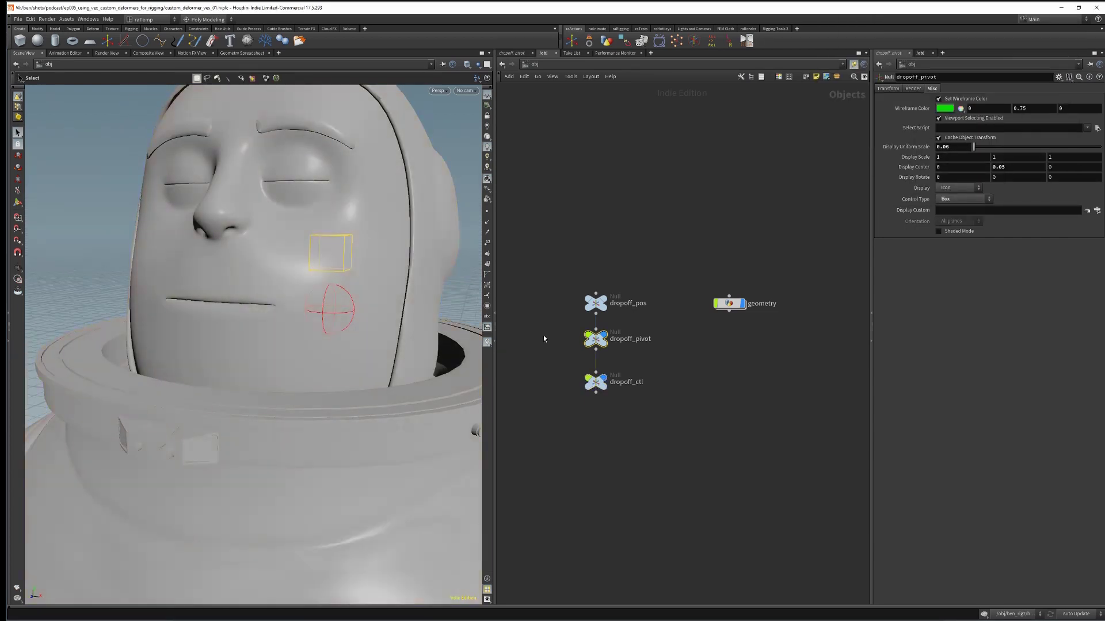
pyautogui.keyDown('alt'); pyautogui.moveTo(378, 291); pyautogui.dragTo(355, 275, button='right'); pyautogui.keyUp('alt')
pyautogui.click(351, 313)
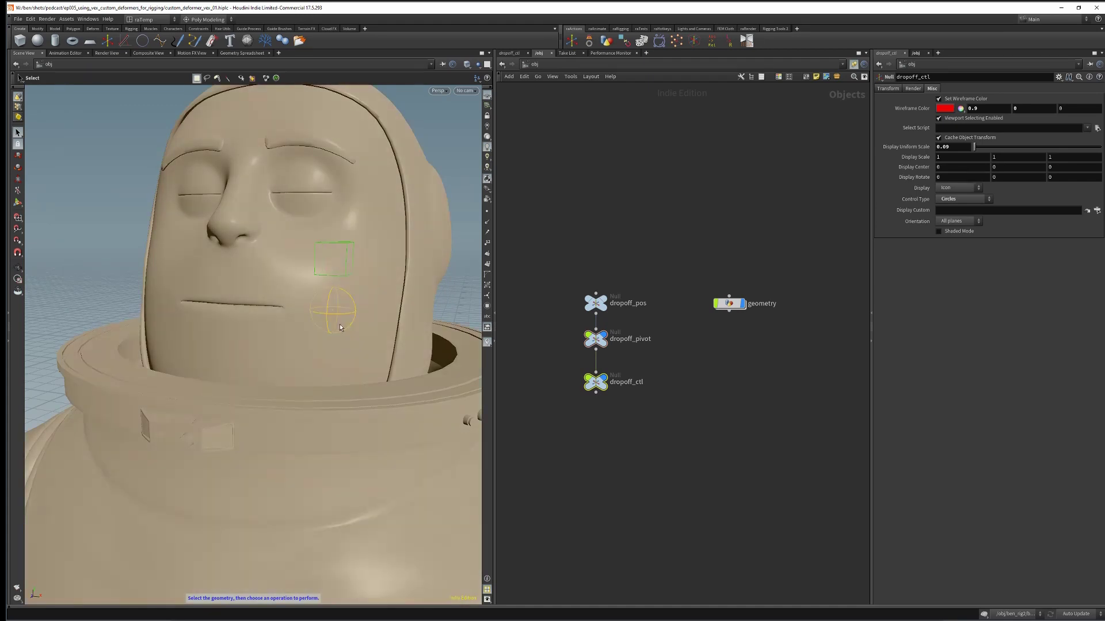
pyautogui.keyDown('alt'); pyautogui.moveTo(340, 325); pyautogui.dragTo(339, 306); pyautogui.keyUp('alt')
pyautogui.click(551, 364)
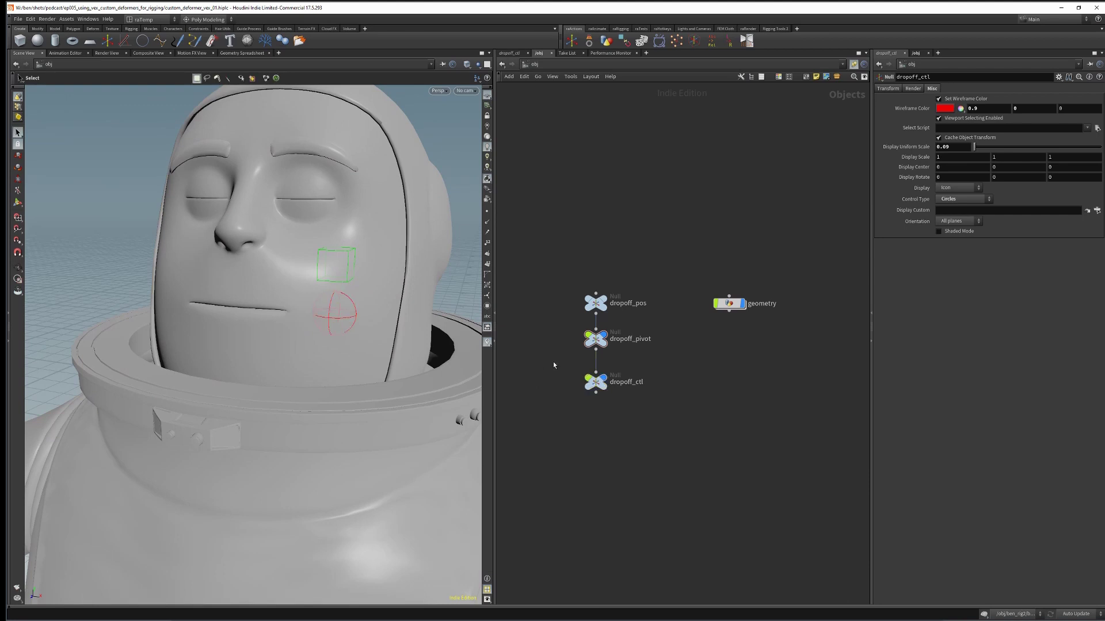
pyautogui.click(596, 340)
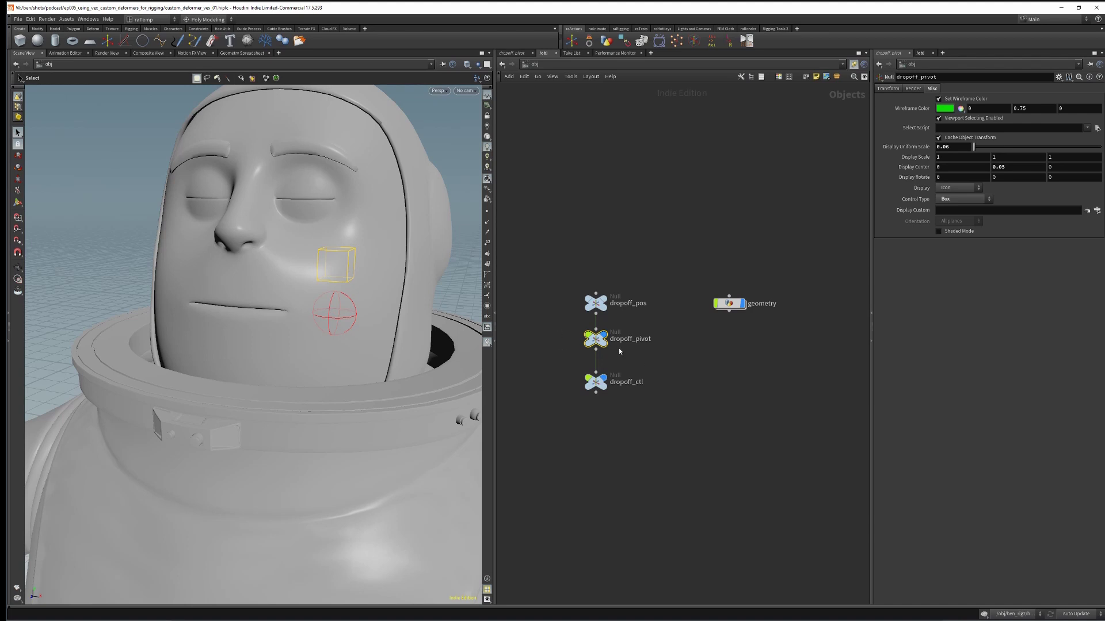
pyautogui.click(596, 302)
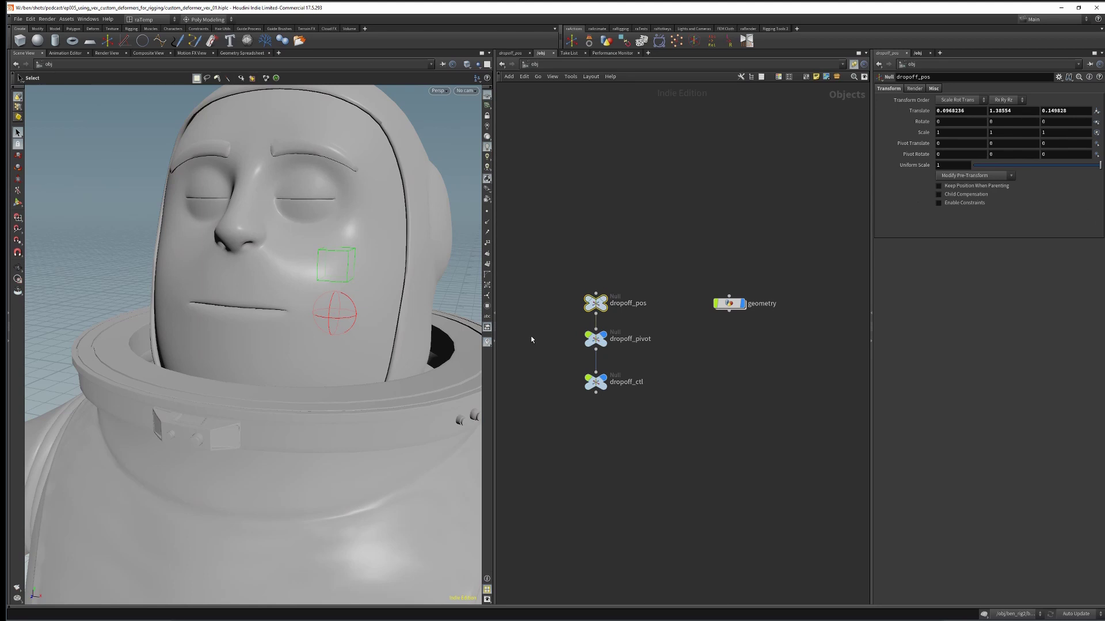
pyautogui.moveTo(563, 275); pyautogui.dragTo(635, 323)
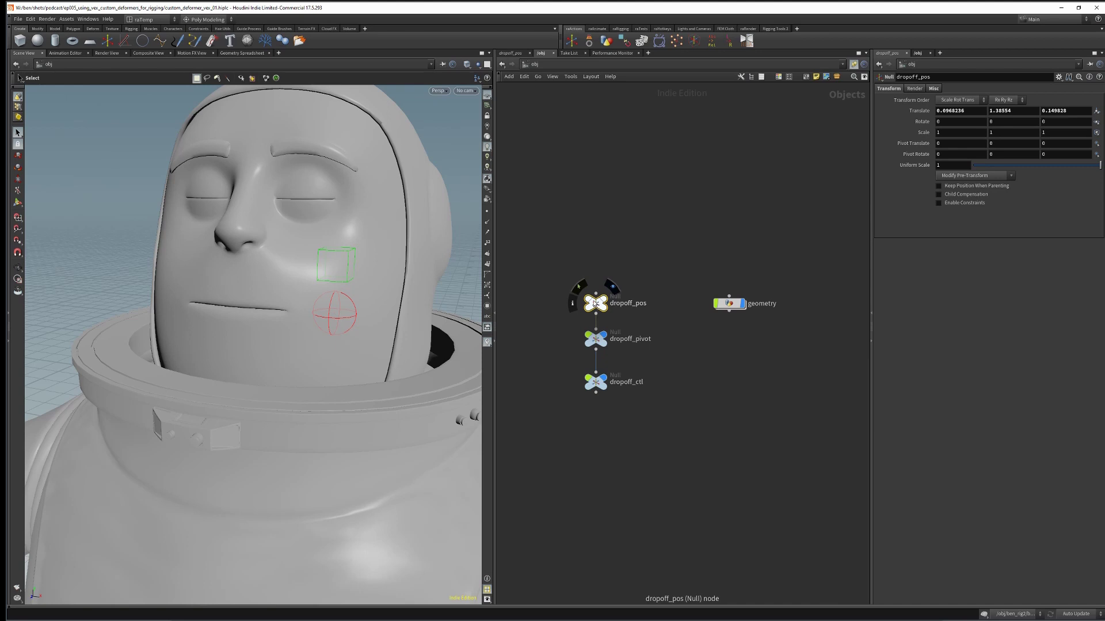
# Edit dropoff_pivot's parameter interface and add a folder labelled Rig after the existing Misc folder
pyautogui.moveTo(547, 332); pyautogui.dragTo(637, 352)
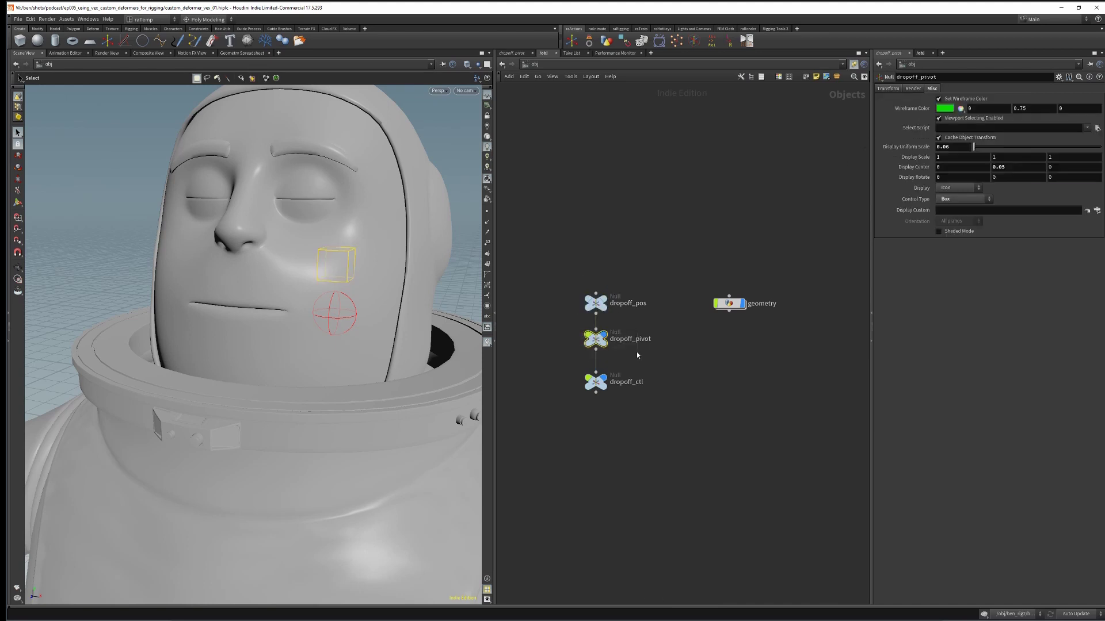
pyautogui.click(879, 90)
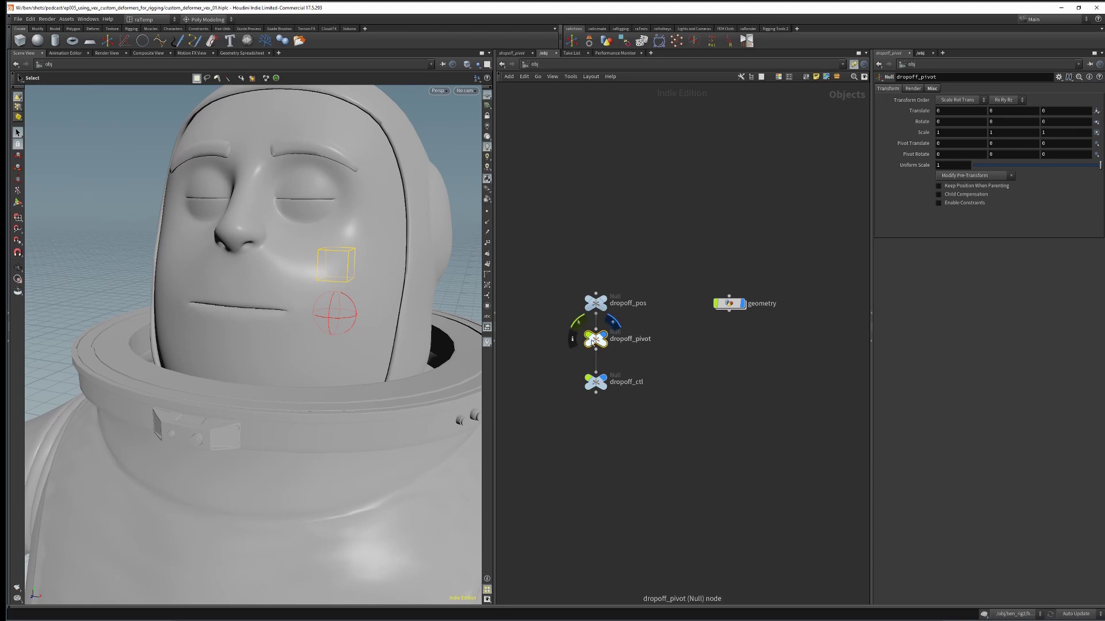
pyautogui.click(1059, 78)
pyautogui.click(1062, 89)
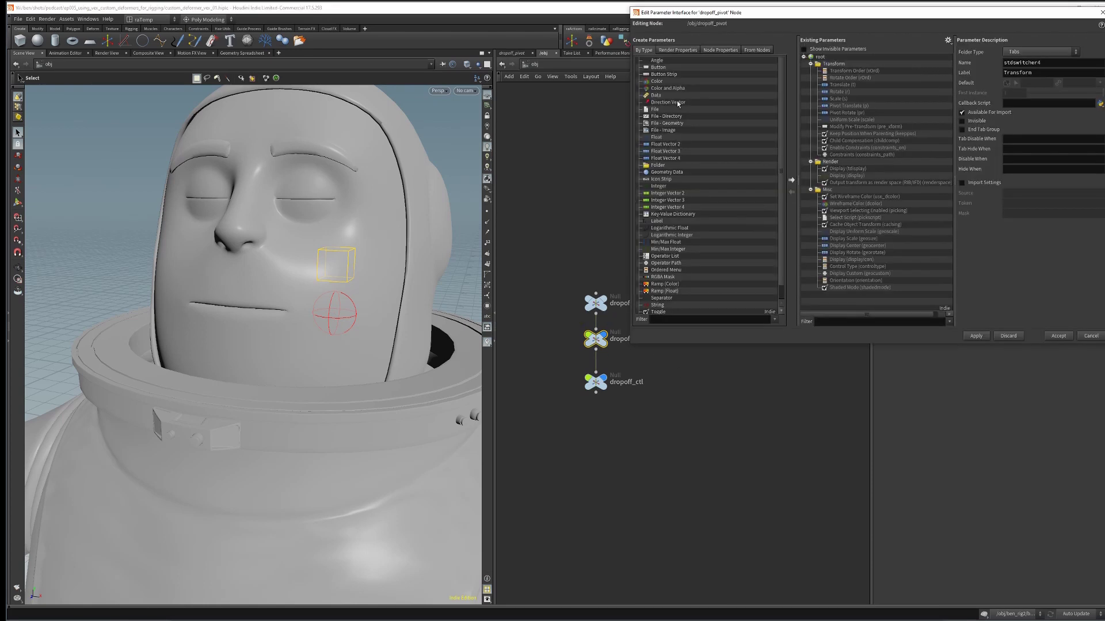
pyautogui.click(521, 244)
pyautogui.click(522, 251)
pyautogui.click(521, 258)
pyautogui.click(375, 346)
pyautogui.click(501, 360)
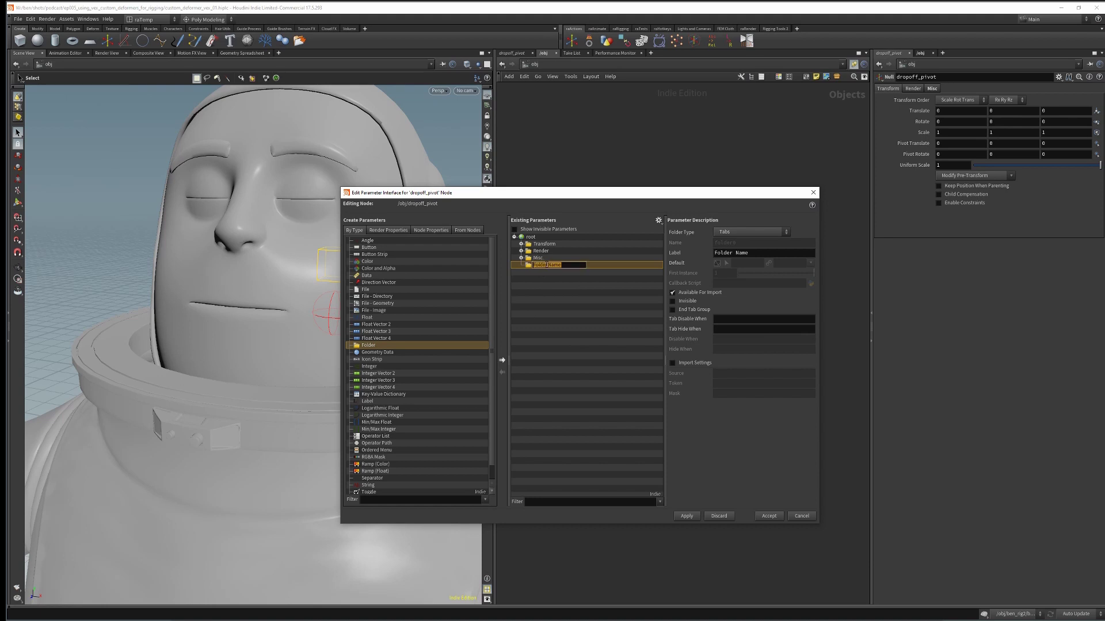
pyautogui.write('Rig')
pyautogui.press('Return')
# Add a Float Vector 3 parameter to the Rig folder, labelled Pivot Pos and named pivot_pos, and accept the interface
pyautogui.click(375, 332)
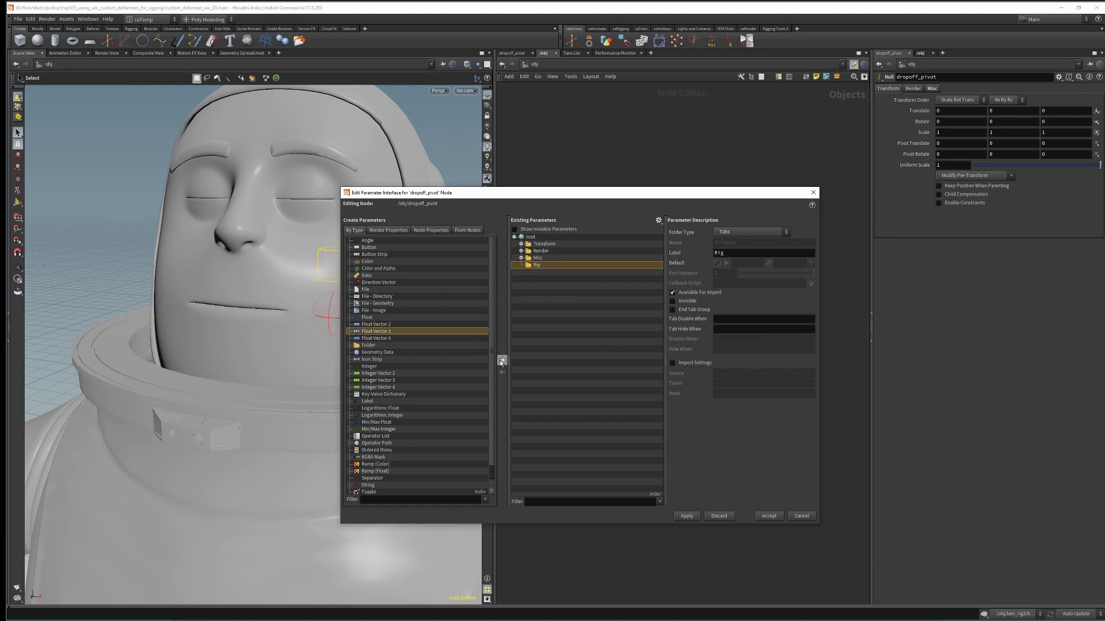
pyautogui.click(502, 361)
pyautogui.doubleClick(546, 273)
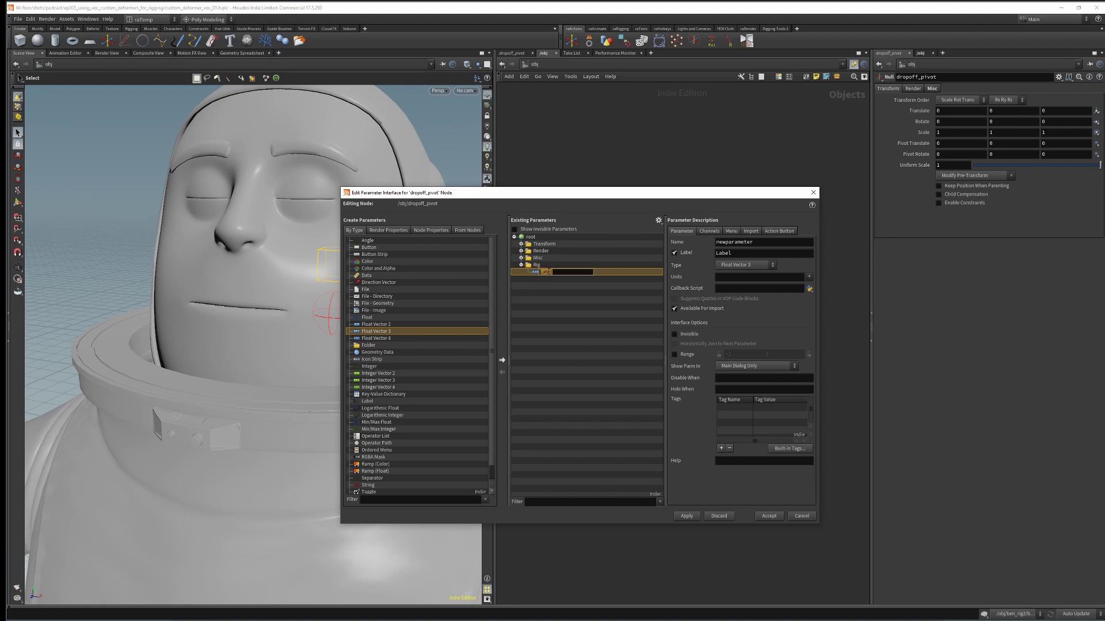
pyautogui.write('Pivot Pos')
pyautogui.press('Return')
pyautogui.moveTo(759, 243); pyautogui.dragTo(667, 243)
pyautogui.write('pivoty')
pyautogui.press('Return')
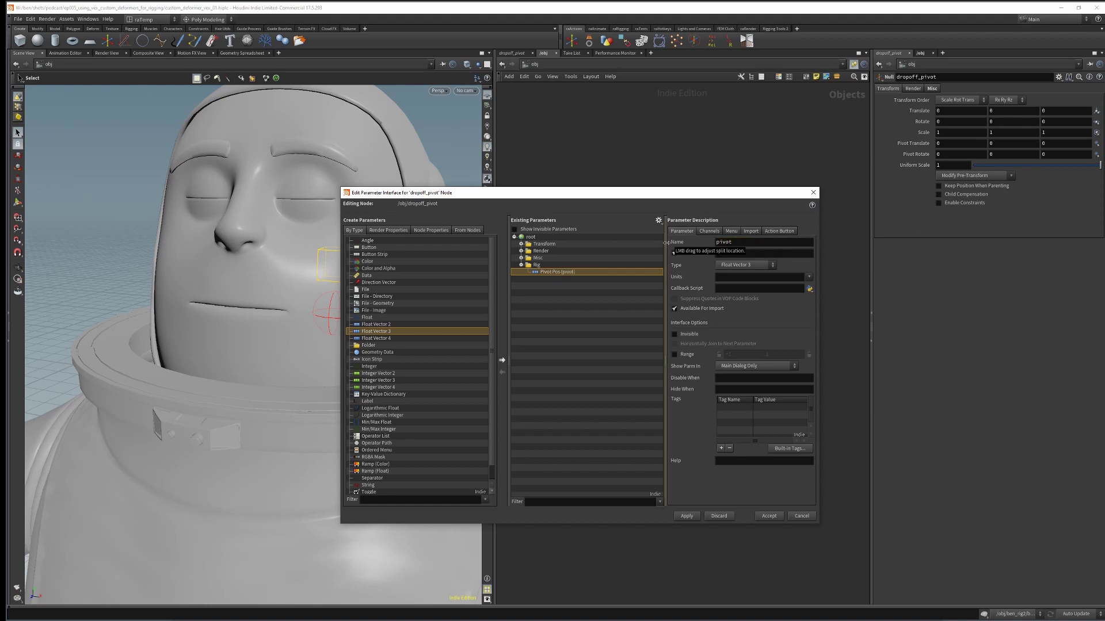
pyautogui.write('_pos')
pyautogui.press('Return')
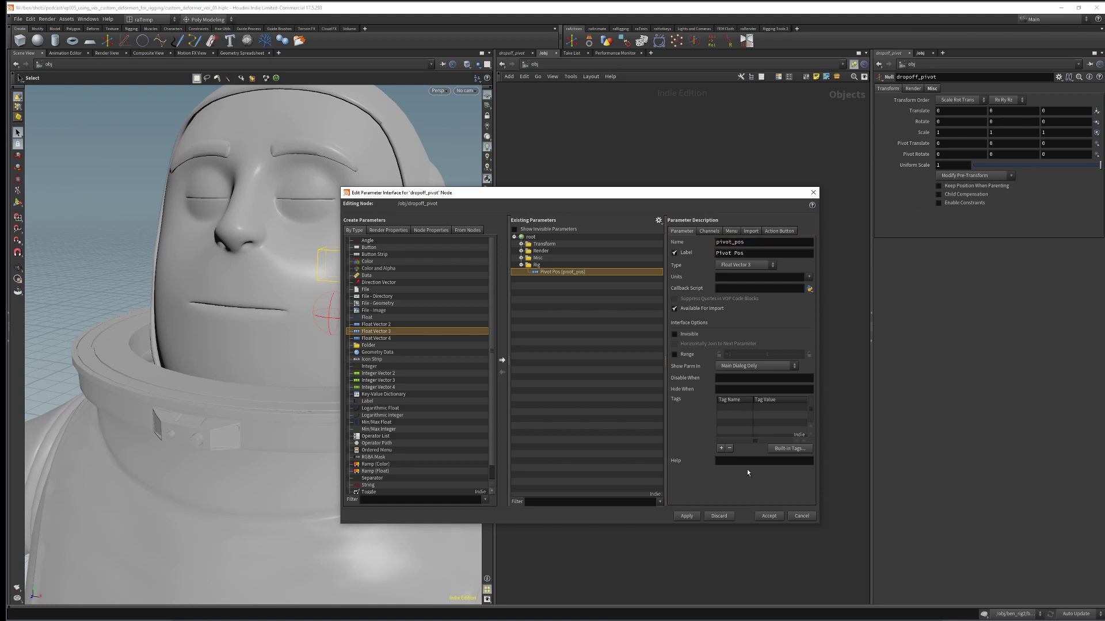
pyautogui.click(769, 516)
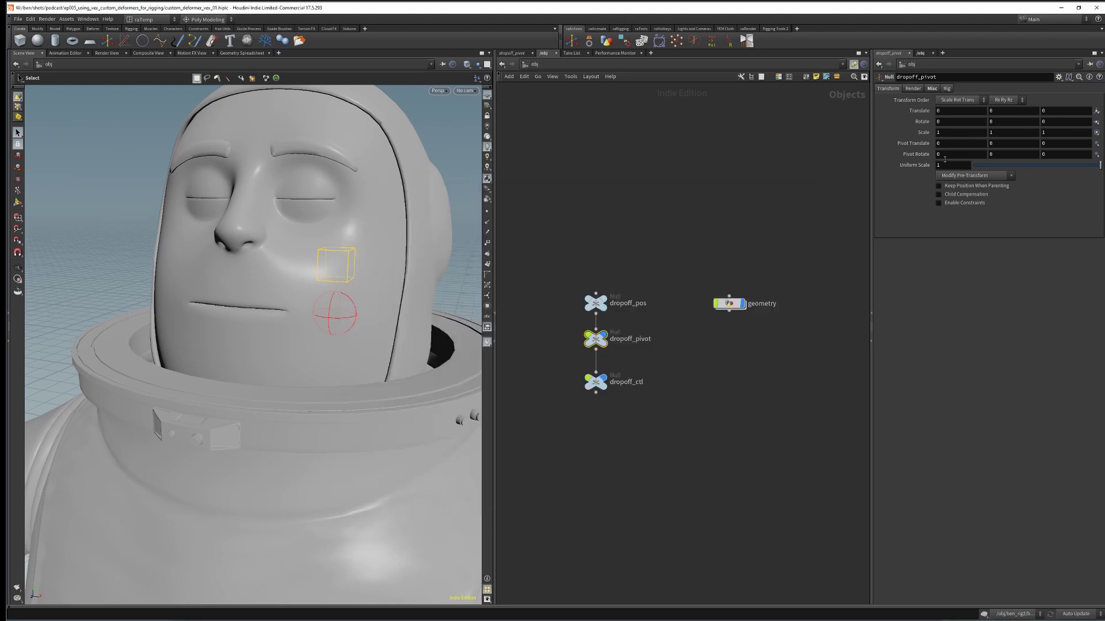
# Copy dropoff_pos's Translate parameter and paste it into dropoff_pivot's Pivot Pos as relative references
pyautogui.click(947, 89)
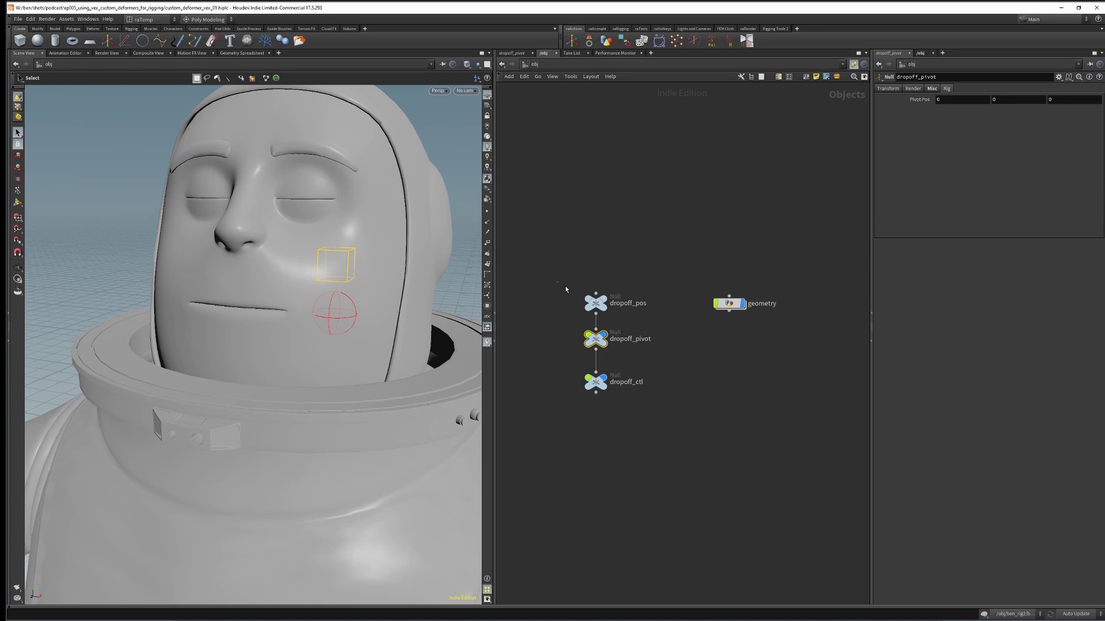
pyautogui.click(595, 302)
pyautogui.rightClick(911, 110)
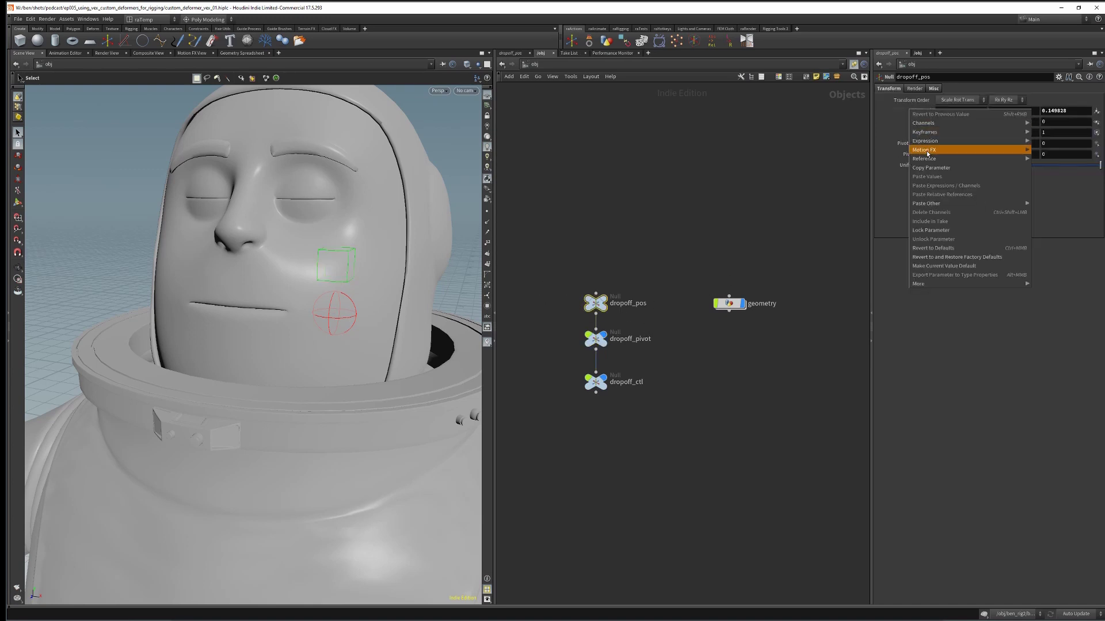
pyautogui.click(930, 168)
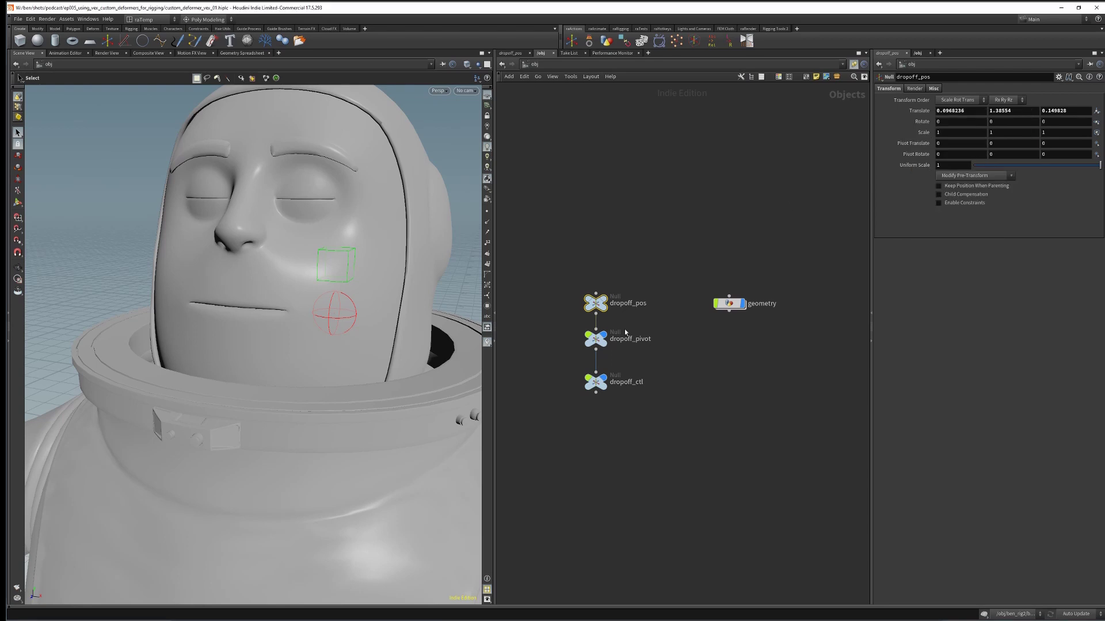
pyautogui.click(596, 339)
pyautogui.rightClick(913, 99)
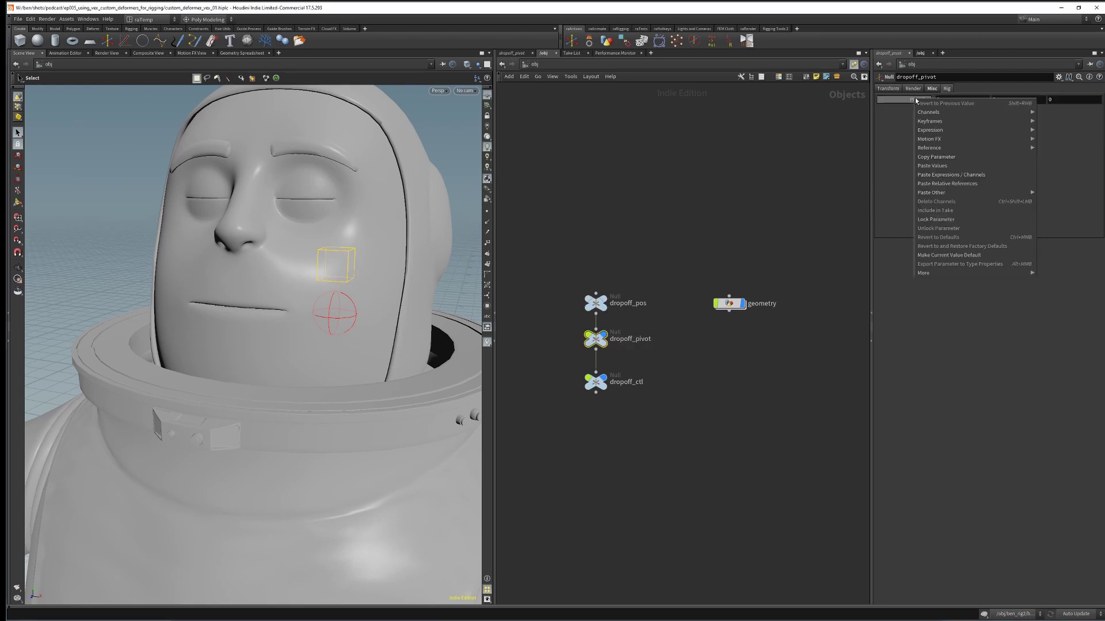
pyautogui.click(936, 167)
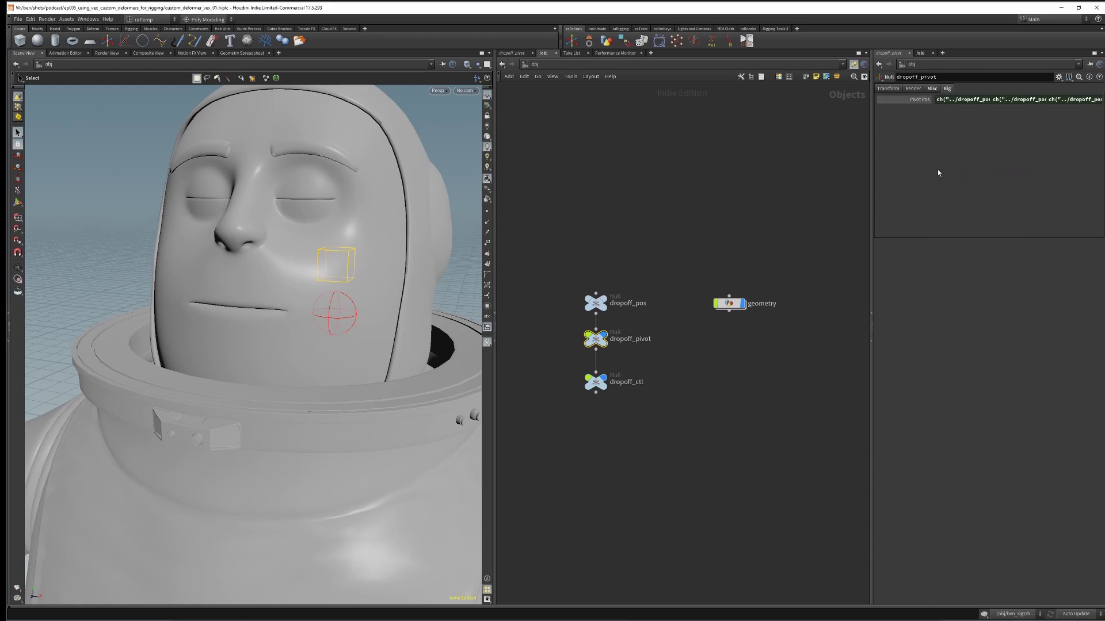
# Extend Pivot Pos's X expression to ch("../dropoff_pos/tx")+ch("tx")
pyautogui.click(924, 100)
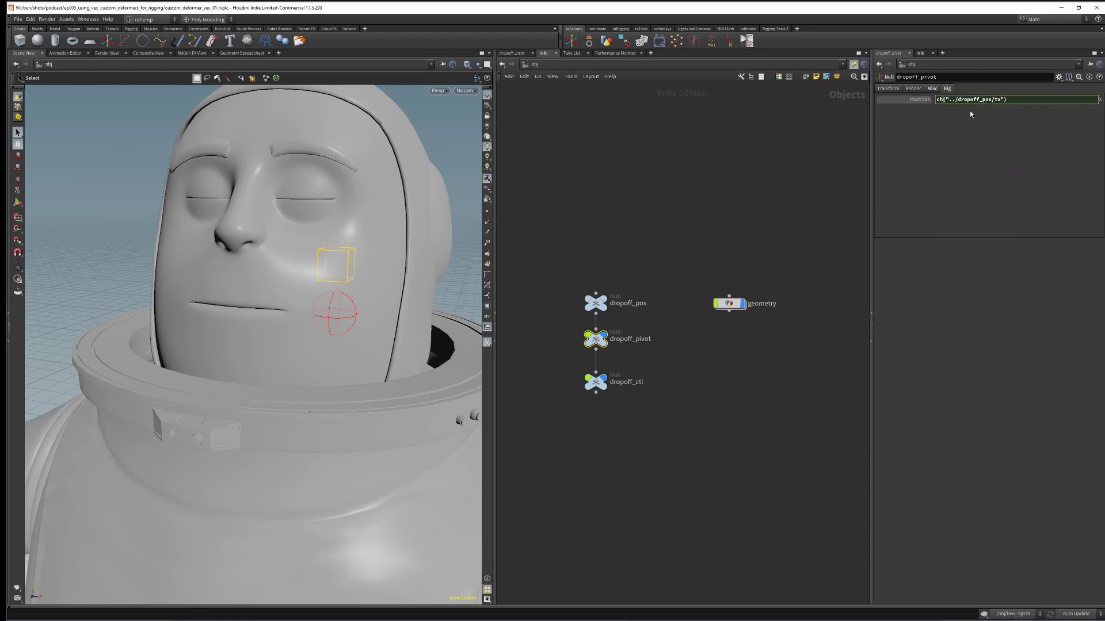
pyautogui.write('+')
pyautogui.write('ch("')
pyautogui.write('tx")')
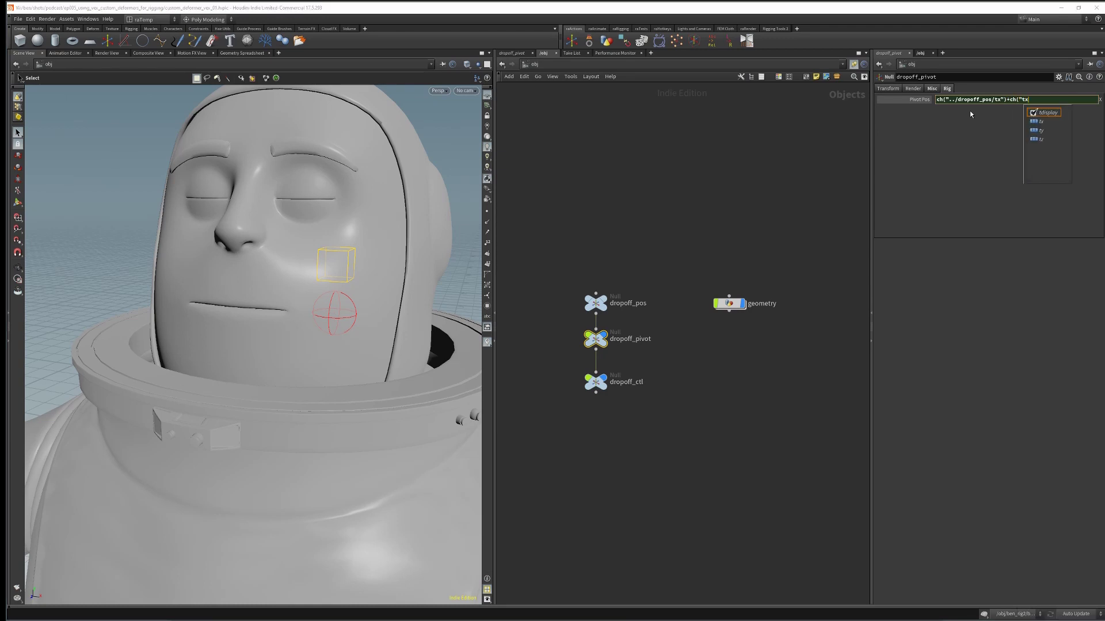
pyautogui.press('Return')
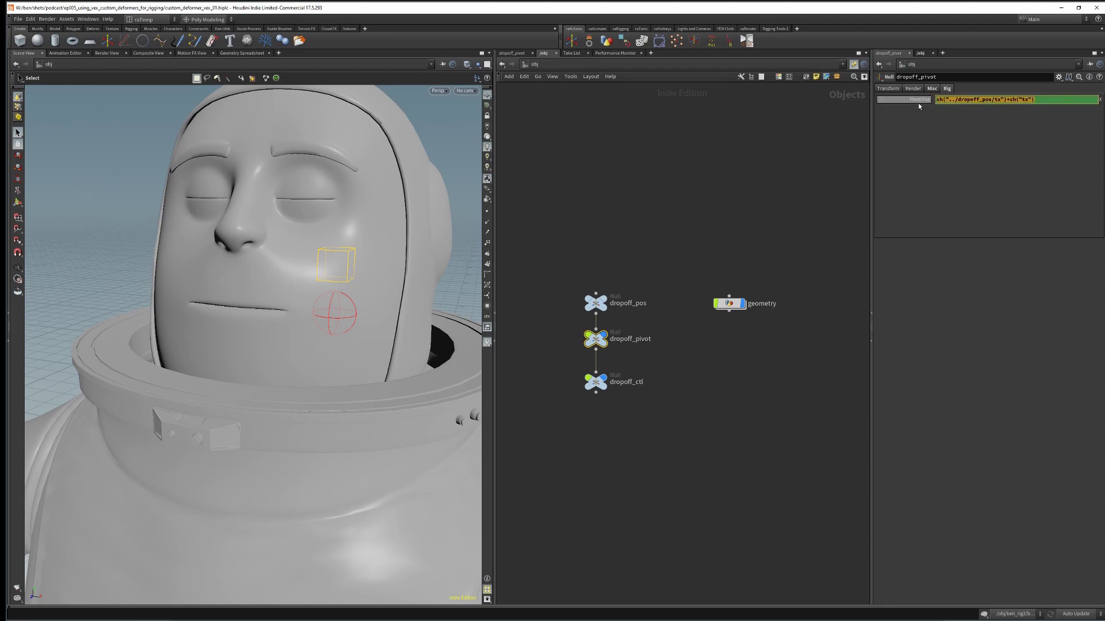
# Add dropoff_pivot's own Y translate channel to Pivot Pos's Y expression, ch("../dropoff_pos/ty")
pyautogui.click(1008, 99)
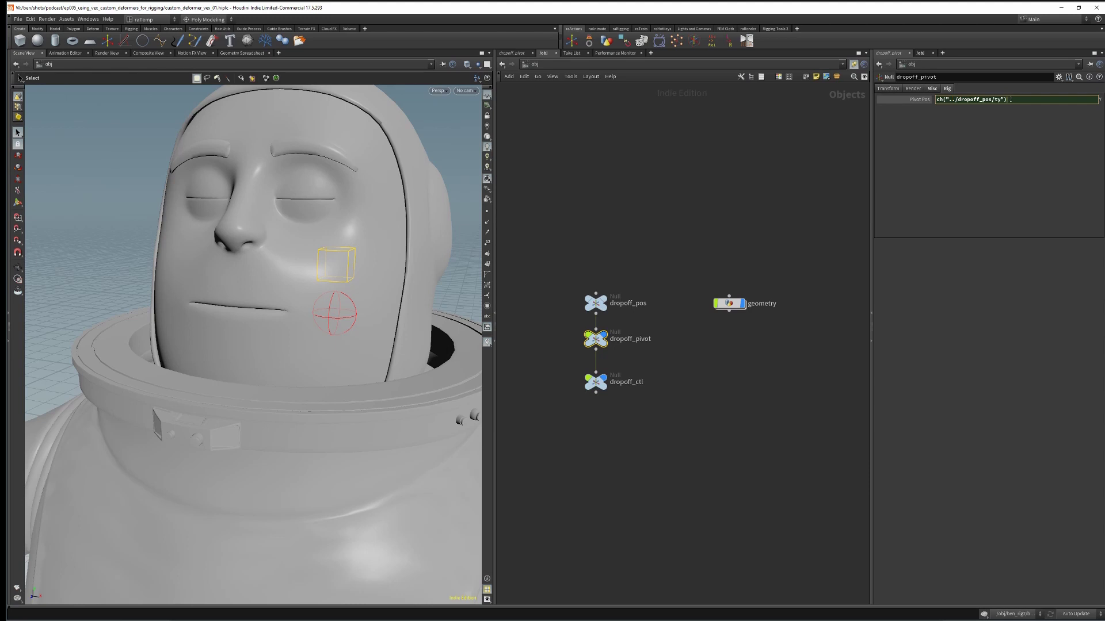
pyautogui.write('+')
pyautogui.write('ch(')
pyautogui.write('"')
pyautogui.press('Return')
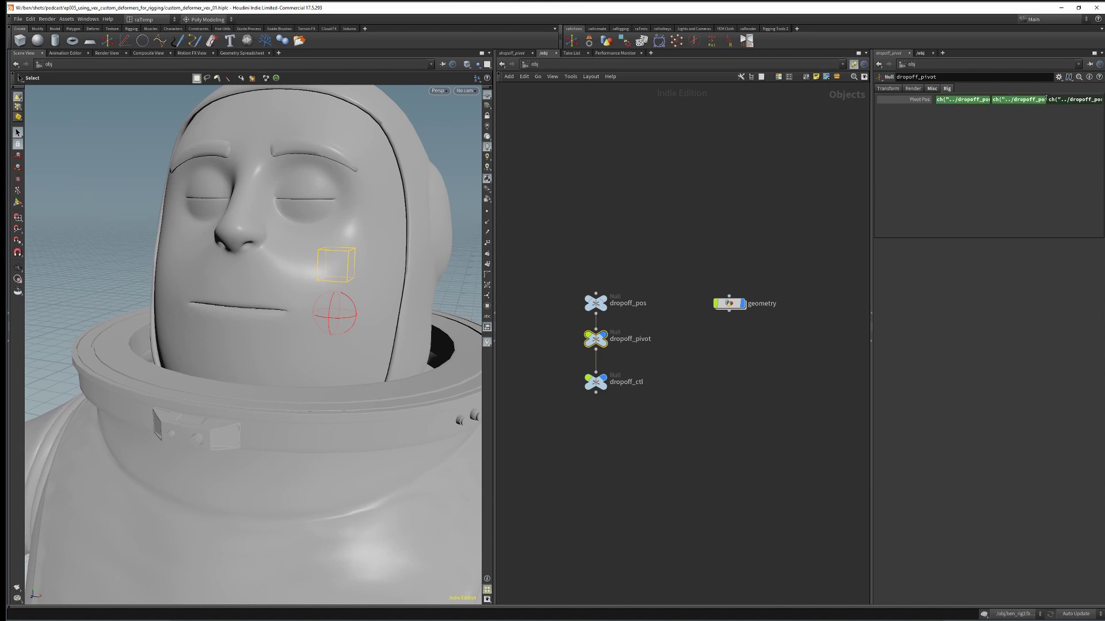
# Extend Pivot Pos's Z expression to ch("../dropoff_pos/tz")+ch("tz") and display the parameter as evaluated values
pyautogui.click(1061, 104)
pyautogui.write('+ch("tz')
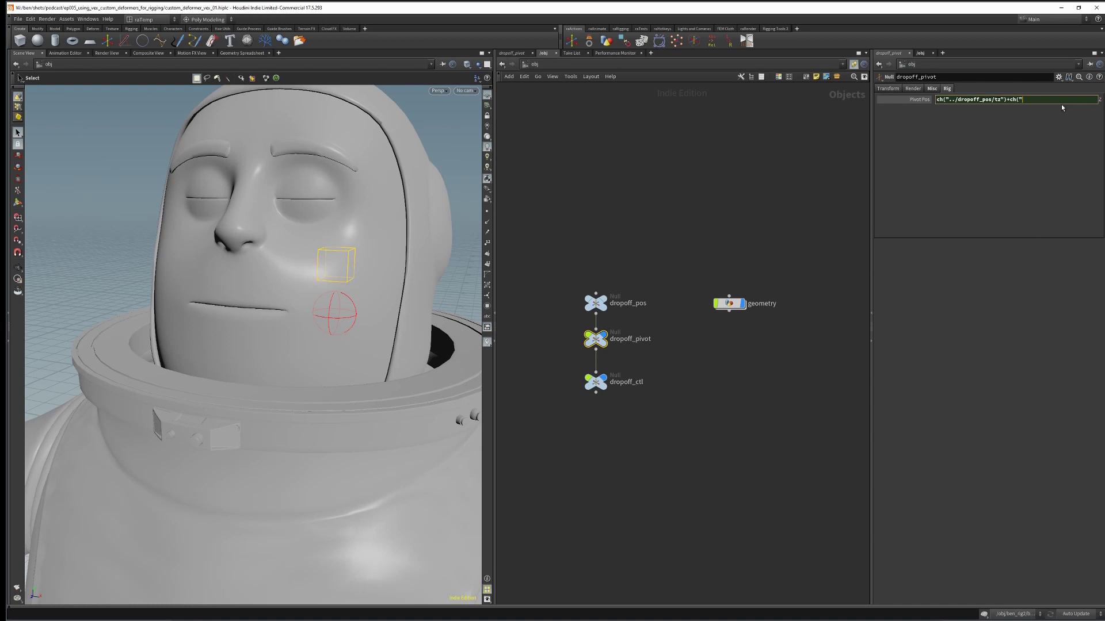
pyautogui.write('")')
pyautogui.press('Return')
pyautogui.click(921, 99)
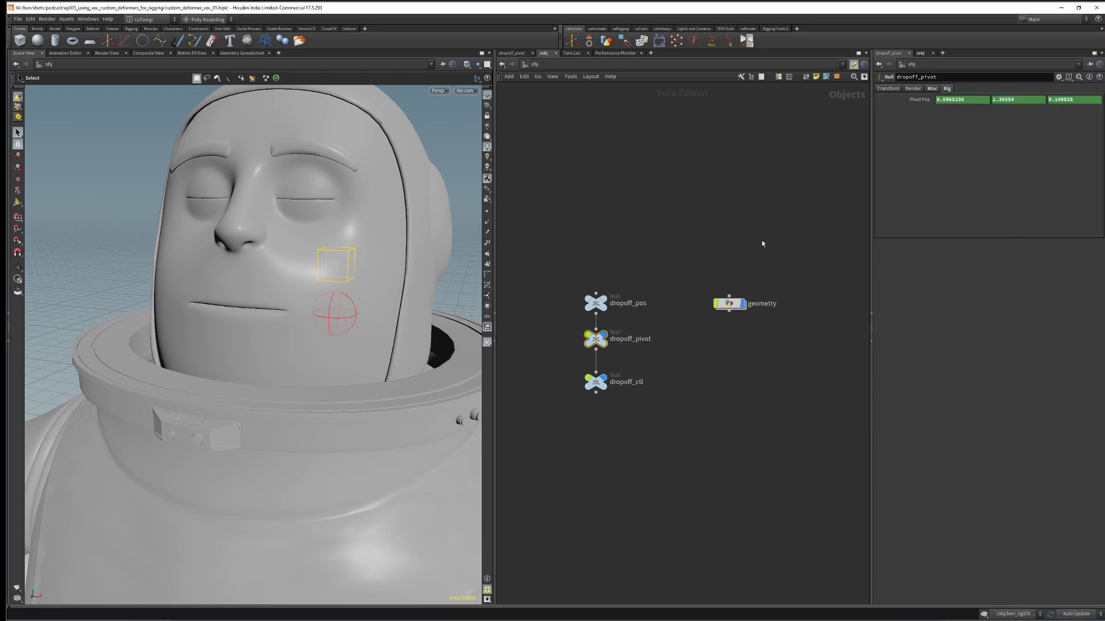
pyautogui.moveTo(544, 325); pyautogui.dragTo(637, 366)
pyautogui.click(1058, 77)
pyautogui.click(944, 194)
pyautogui.moveTo(571, 258); pyautogui.dragTo(623, 315)
pyautogui.moveTo(578, 342); pyautogui.dragTo(653, 357)
# In dropoff_pivot's parameter interface, add a Float Vector 3 labelled Default Pivot Pos above Pivot Pos in the Rig folder
pyautogui.click(1059, 77)
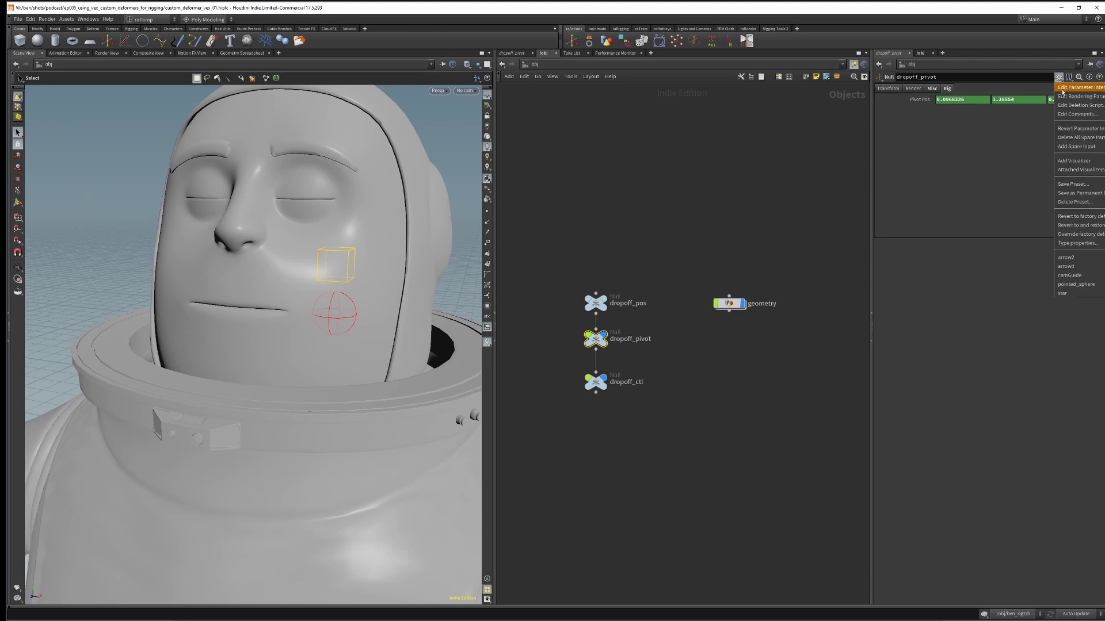
pyautogui.click(1063, 89)
pyautogui.click(514, 237)
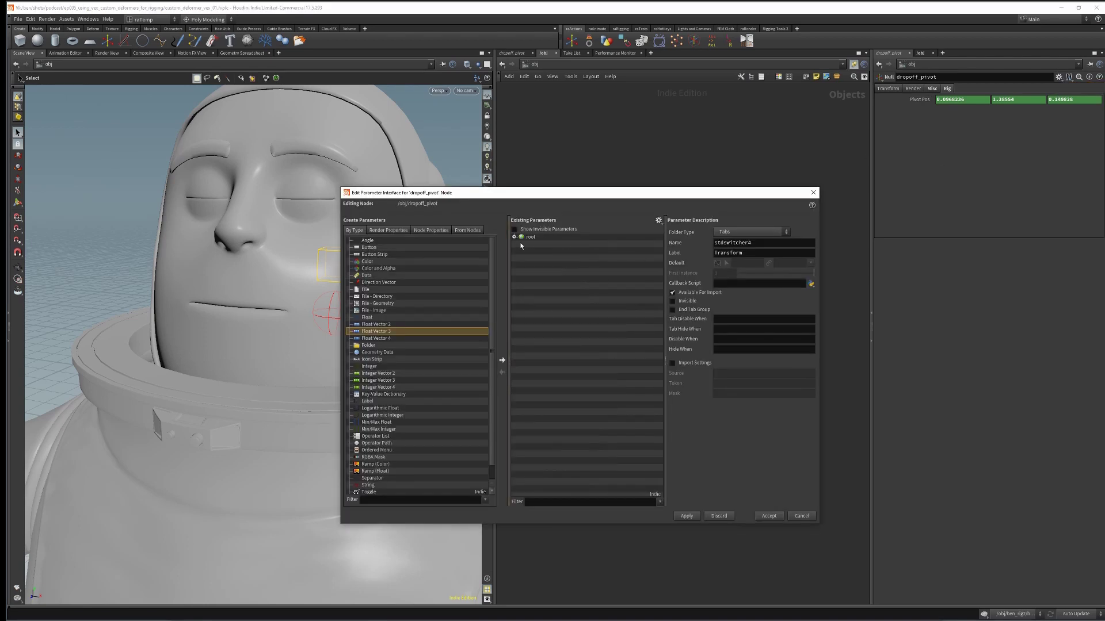
pyautogui.click(514, 237)
pyautogui.click(521, 250)
pyautogui.click(521, 244)
pyautogui.click(520, 251)
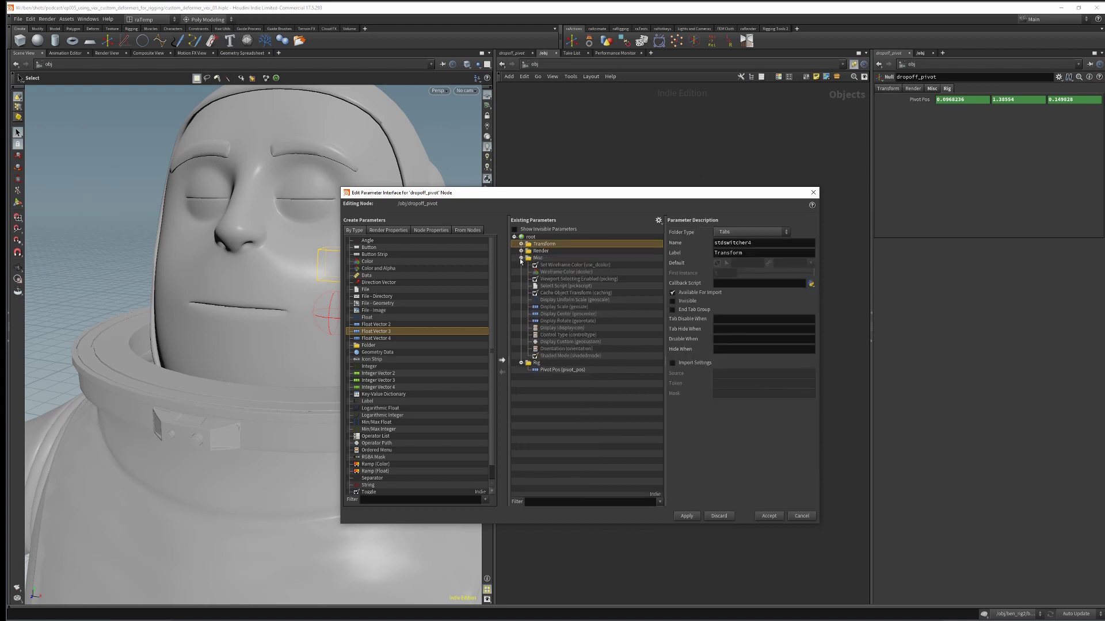
pyautogui.click(520, 257)
pyautogui.click(548, 273)
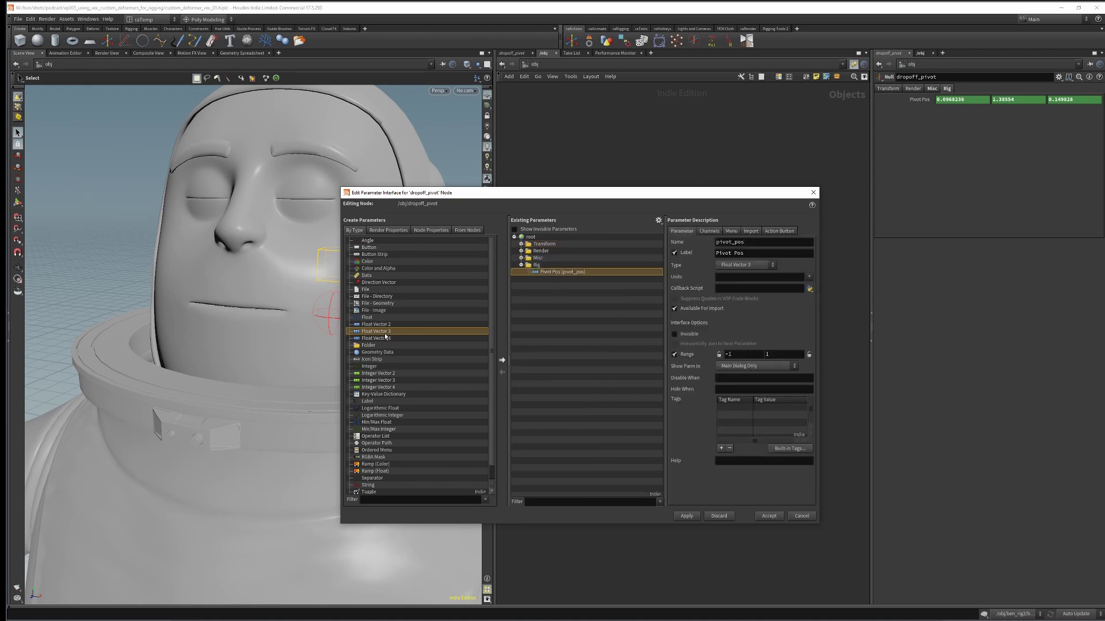
pyautogui.moveTo(379, 332); pyautogui.dragTo(554, 272)
pyautogui.doubleClick(551, 272)
pyautogui.write('Default Pivot Pos')
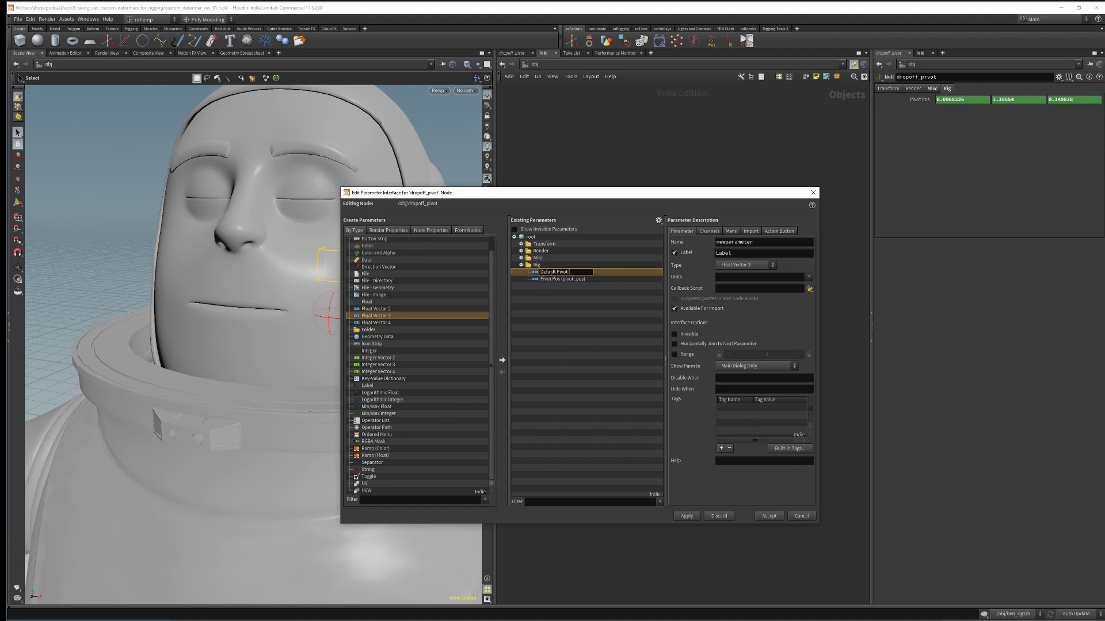
pyautogui.press('Return')
# Name the Default Pivot Pos parameter default_pivot_pos and accept the interface changes
pyautogui.doubleClick(771, 243)
pyautogui.write('default_pivot_pos')
pyautogui.press('Return')
pyautogui.click(767, 516)
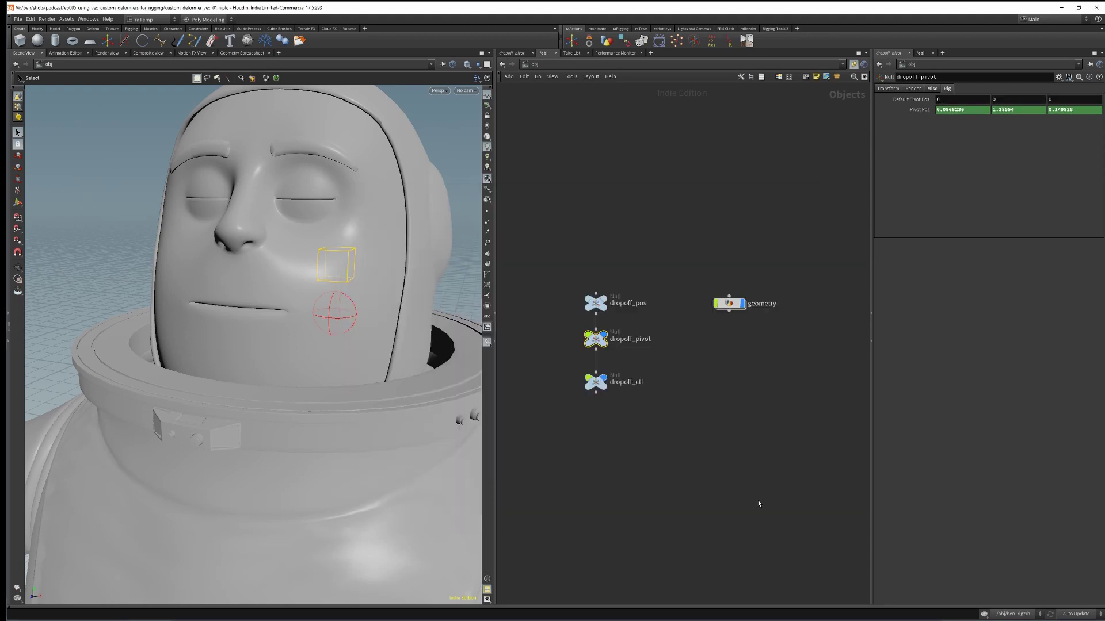
# Copy dropoff_pos's Translate parameter and paste it into dropoff_pivot's Default Pivot Pos as relative references
pyautogui.click(595, 303)
pyautogui.rightClick(913, 110)
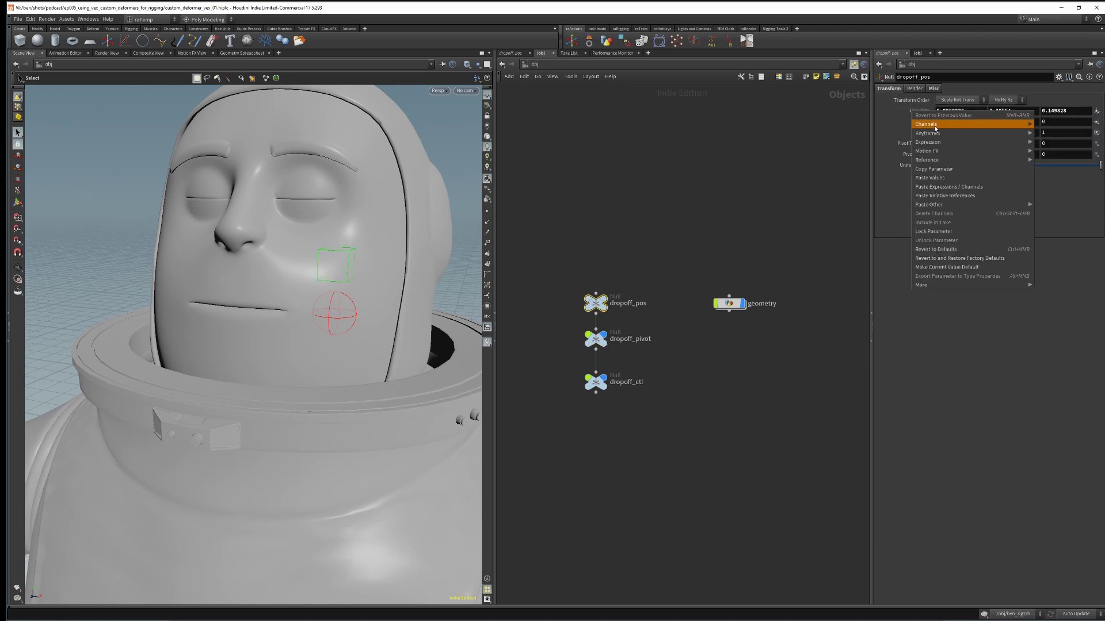
pyautogui.click(941, 171)
pyautogui.click(595, 338)
pyautogui.rightClick(903, 103)
pyautogui.click(949, 183)
pyautogui.click(919, 101)
# Test Pivot Pos by moving dropoff_pivot along the X axis on the cheek, and reset its Translate to the defaults
pyautogui.press('t')
pyautogui.moveTo(411, 320); pyautogui.dragTo(450, 321)
pyautogui.keyDown('alt'); pyautogui.moveTo(408, 300); pyautogui.dragTo(417, 314, button='right'); pyautogui.keyUp('alt')
pyautogui.keyDown('alt'); pyautogui.moveTo(417, 314); pyautogui.dragTo(378, 323, button='middle'); pyautogui.keyUp('alt')
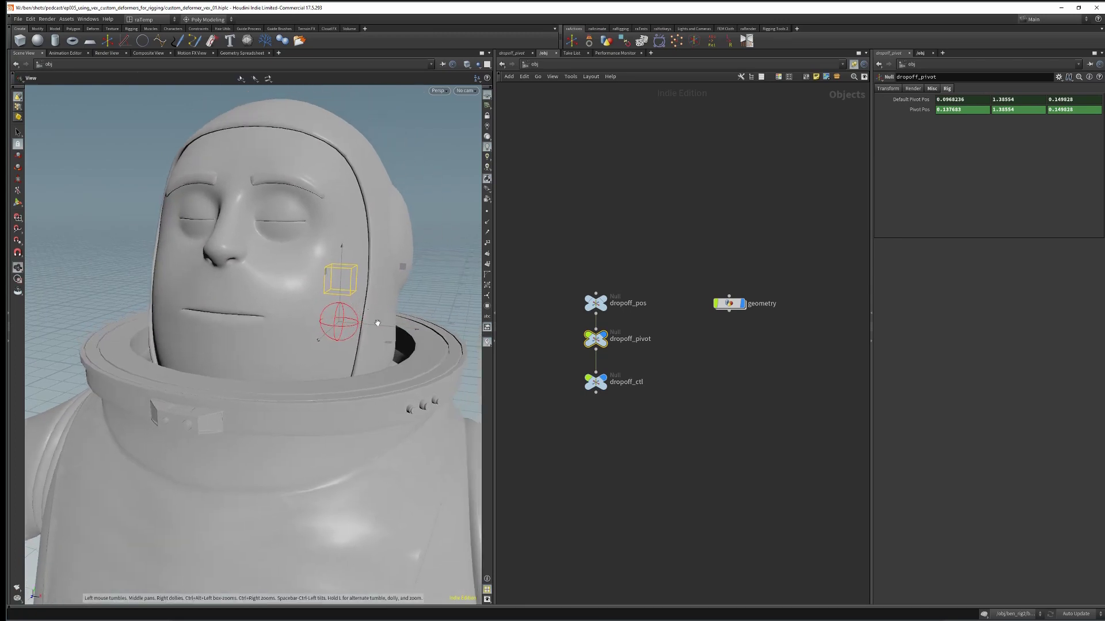
pyautogui.moveTo(415, 328)
pyautogui.mouseDown()
pyautogui.moveTo(368, 322)
pyautogui.moveTo(443, 338)
pyautogui.moveTo(323, 319)
pyautogui.moveTo(428, 337)
pyautogui.moveTo(398, 325)
pyautogui.mouseUp()
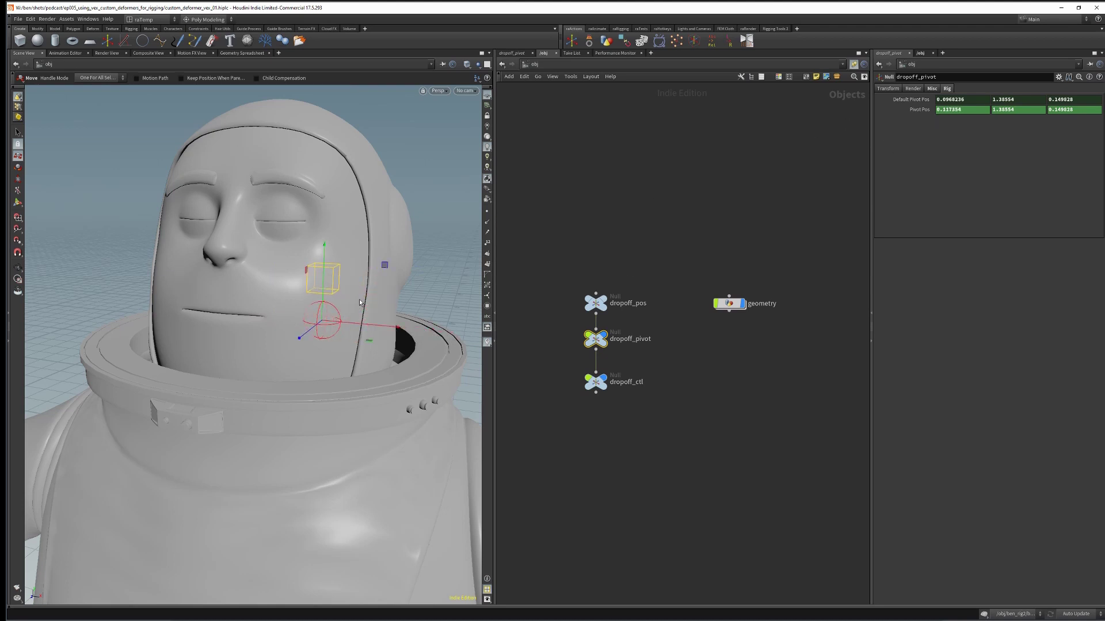
pyautogui.click(888, 89)
pyautogui.keyDown('ctrl'); pyautogui.middleClick(916, 111); pyautogui.keyUp('ctrl')
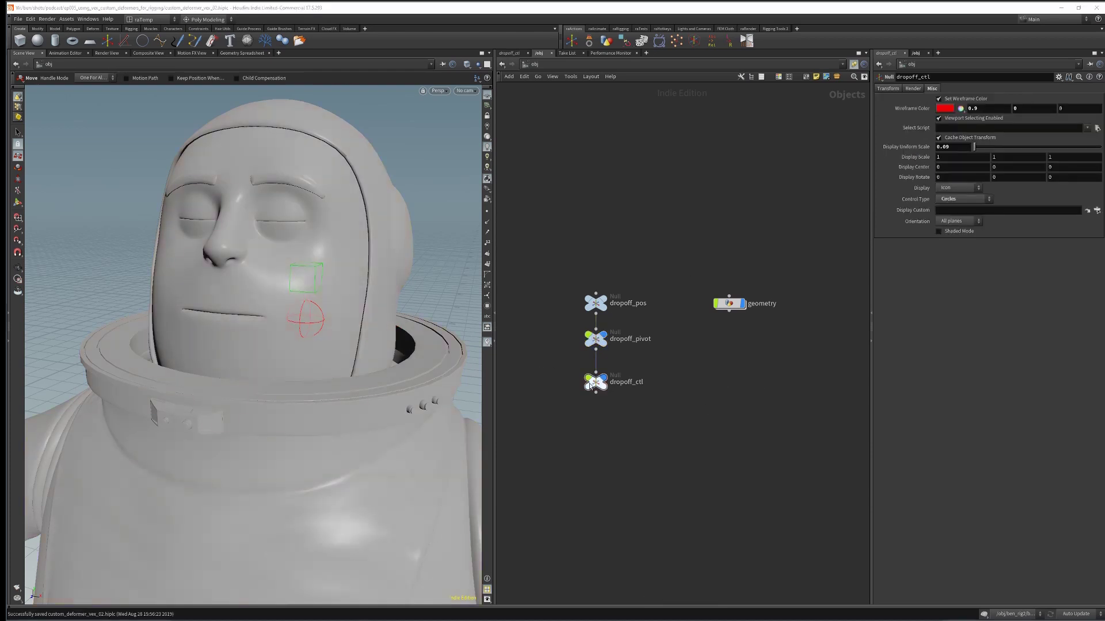
# Select dropoff_ctl and overlay the wireframe on the shaded character model
pyautogui.moveTo(541, 369); pyautogui.dragTo(639, 401)
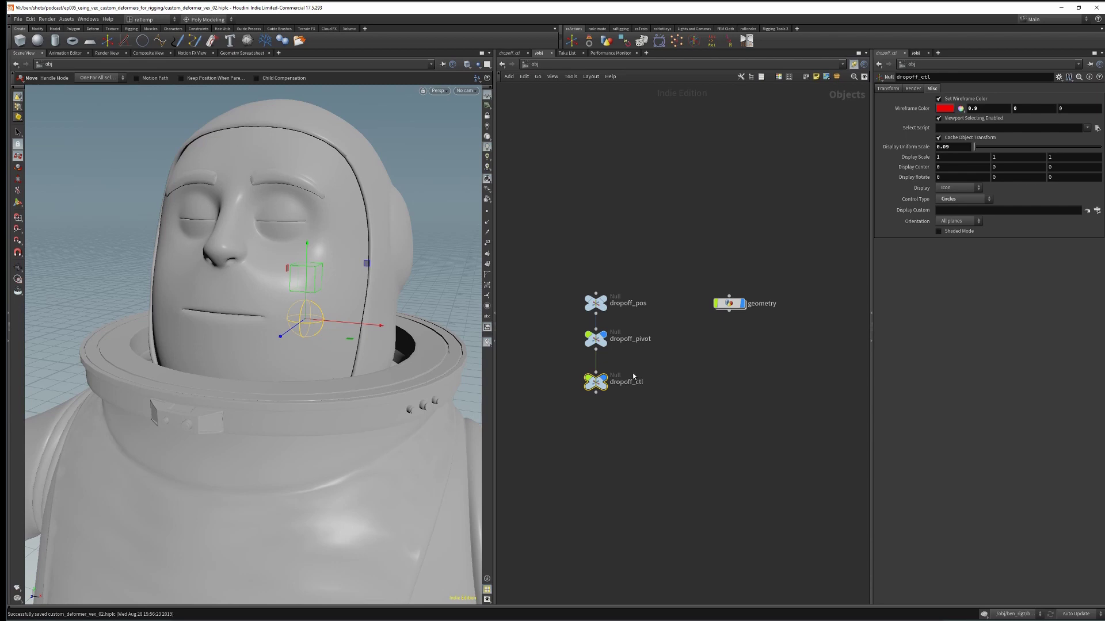
pyautogui.hotkey('shift', 'w')
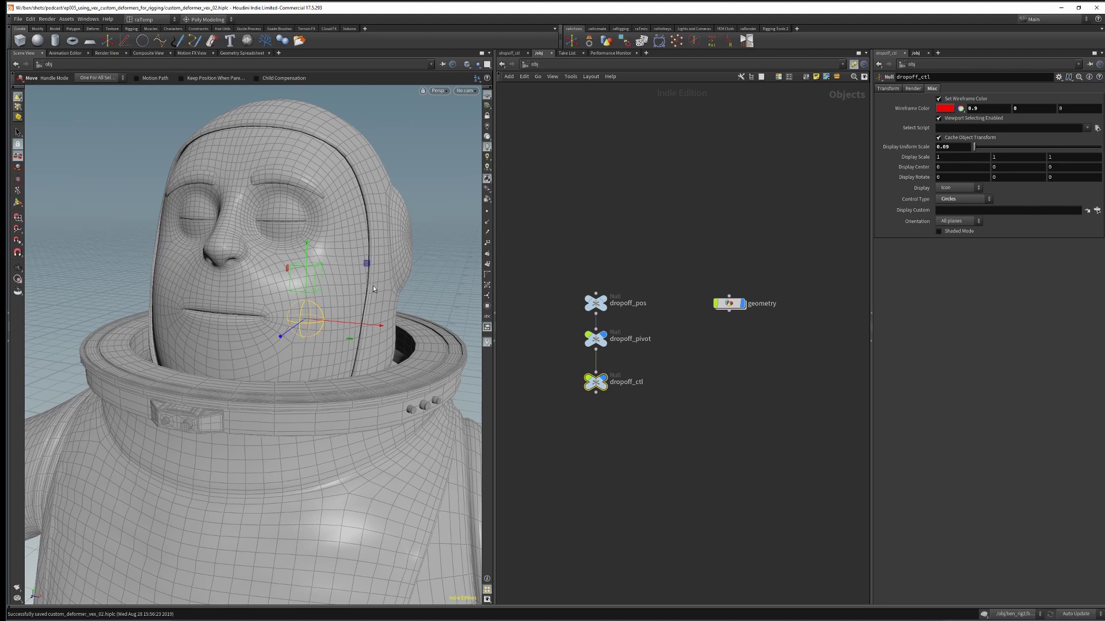
# Edit dropoff_ctl's parameter interface and add a folder labelled Rig after the Misc folder
pyautogui.click(1059, 78)
pyautogui.click(1065, 90)
pyautogui.moveTo(638, 189); pyautogui.dragTo(862, 188)
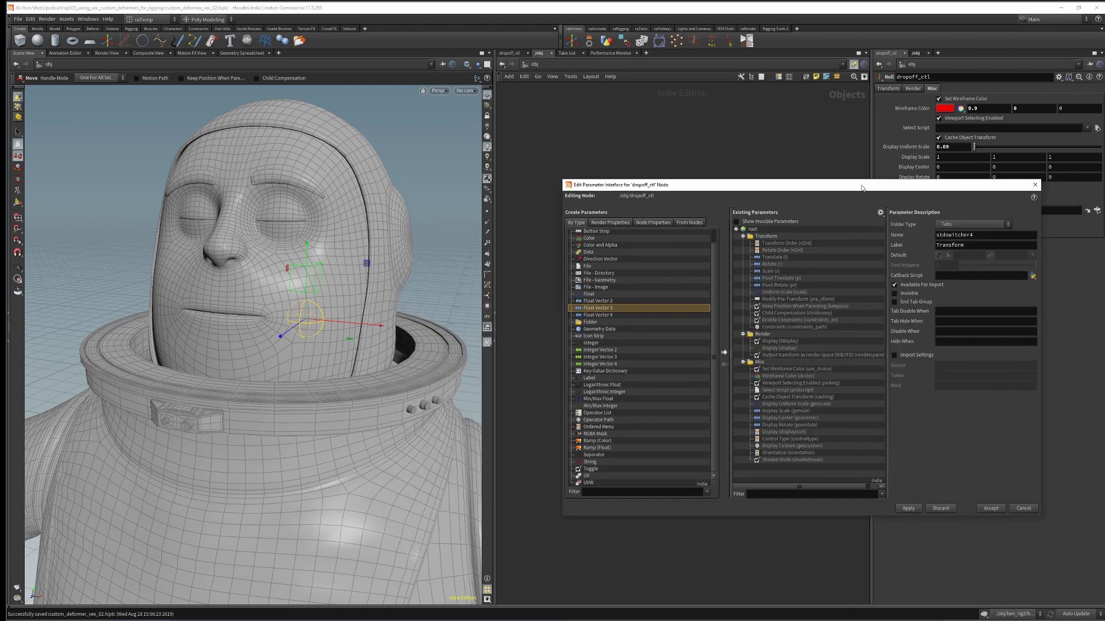
pyautogui.click(743, 236)
pyautogui.click(743, 243)
pyautogui.click(743, 250)
pyautogui.click(611, 323)
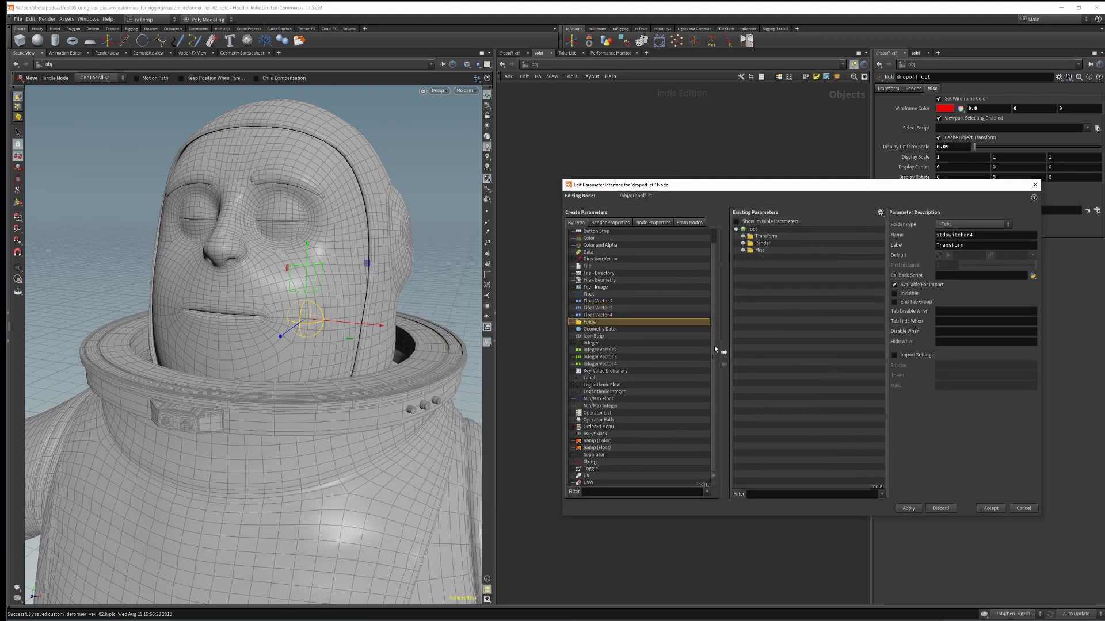
pyautogui.click(724, 352)
pyautogui.doubleClick(766, 258)
pyautogui.write('Rig')
pyautogui.press('Return')
# Add a Float parameter labelled Deform Radius and named deform_radius inside the Rig folder
pyautogui.click(592, 294)
pyautogui.click(723, 352)
pyautogui.doubleClick(767, 264)
pyautogui.write('Defo')
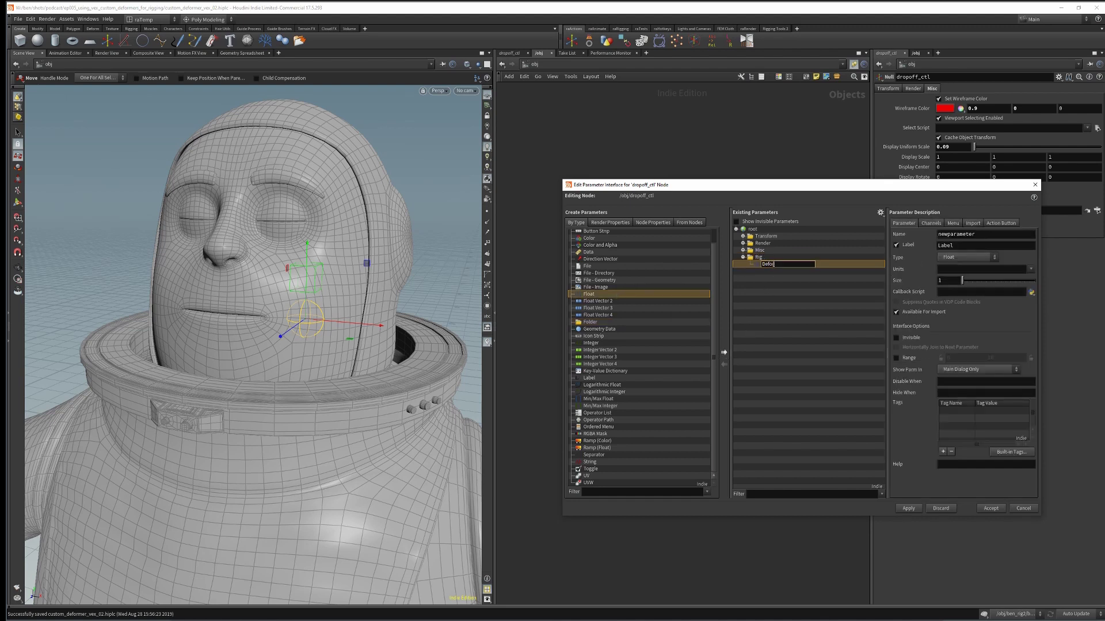
pyautogui.write('rm Radius')
pyautogui.press('Return')
pyautogui.doubleClick(981, 237)
pyautogui.write('deform_radius')
pyautogui.press('Return')
# Enable the range of Deform Radius with an upper limit of 2 and apply the interface changes
pyautogui.click(909, 358)
pyautogui.doubleClick(999, 357)
pyautogui.write('2')
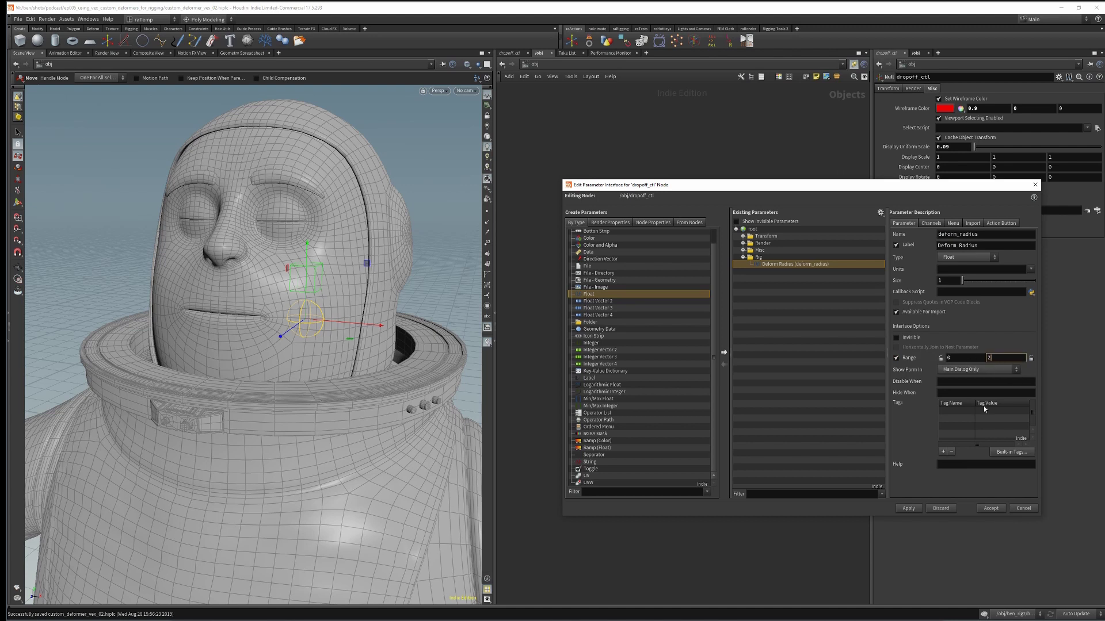
pyautogui.click(915, 509)
# Add a float ramp labelled Deform Falloff and named deform_falloff below Deform Radius, and accept the interface changes
pyautogui.click(777, 264)
pyautogui.moveTo(603, 450); pyautogui.dragTo(761, 260)
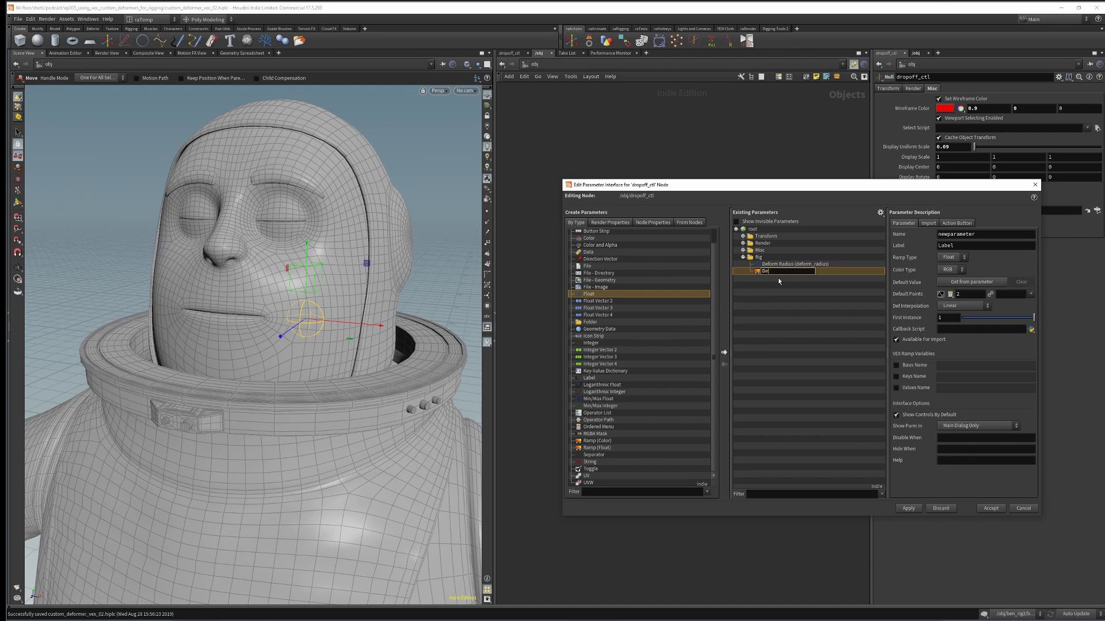
pyautogui.write('Deform Falloff')
pyautogui.press('Return')
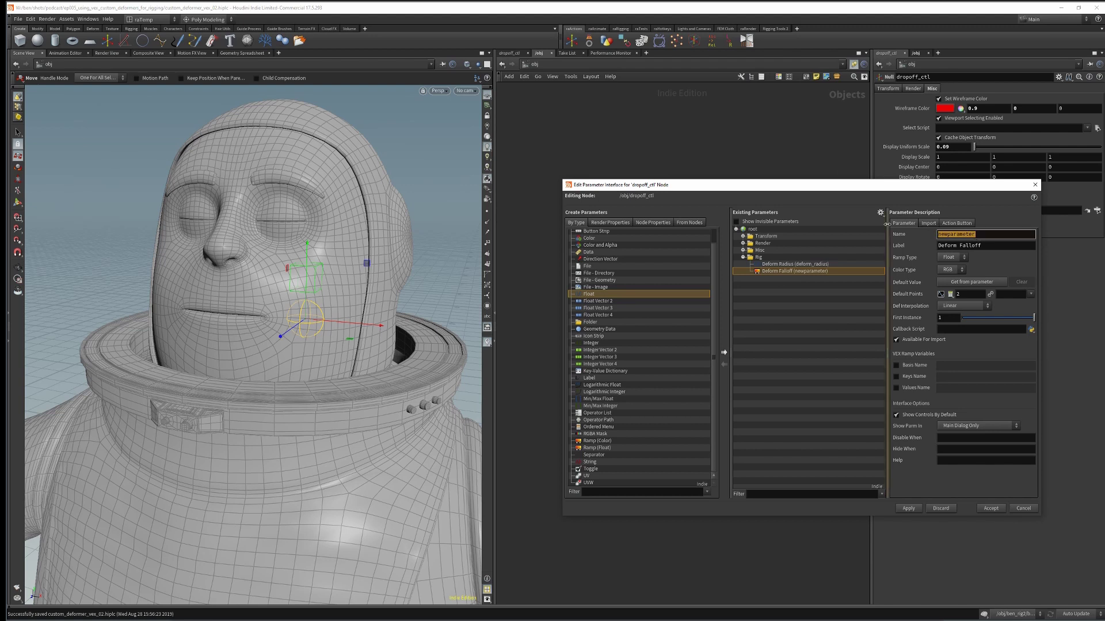
pyautogui.write('deform_falloff')
pyautogui.press('Return')
pyautogui.click(995, 510)
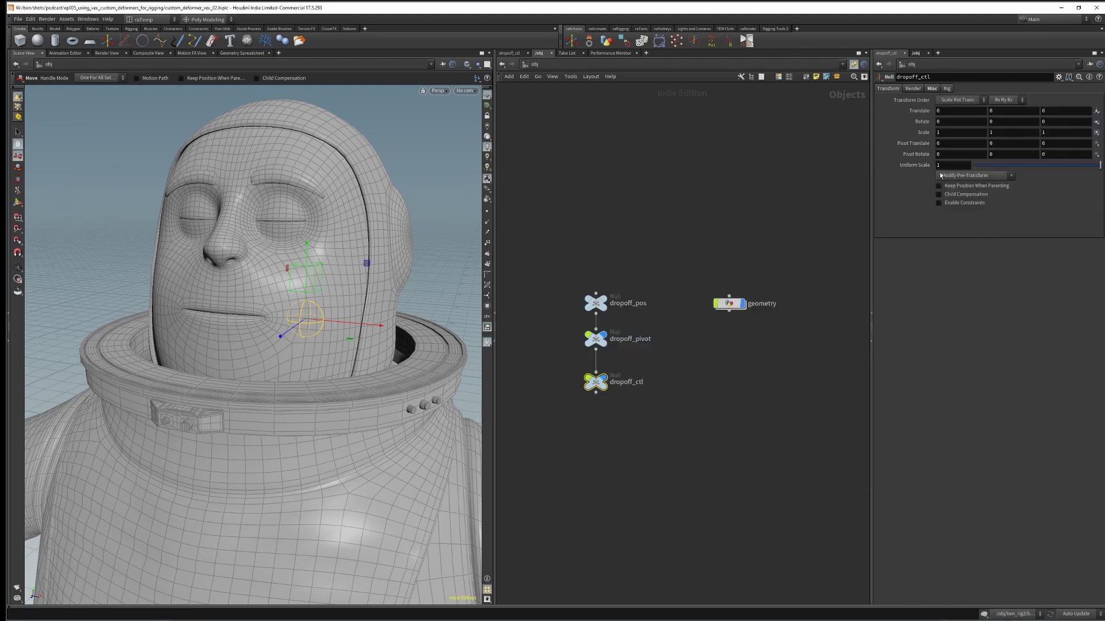
# Invert dropoff_ctl's Deform Falloff ramp so it runs from 1 at the start to 0 at the end
pyautogui.click(946, 89)
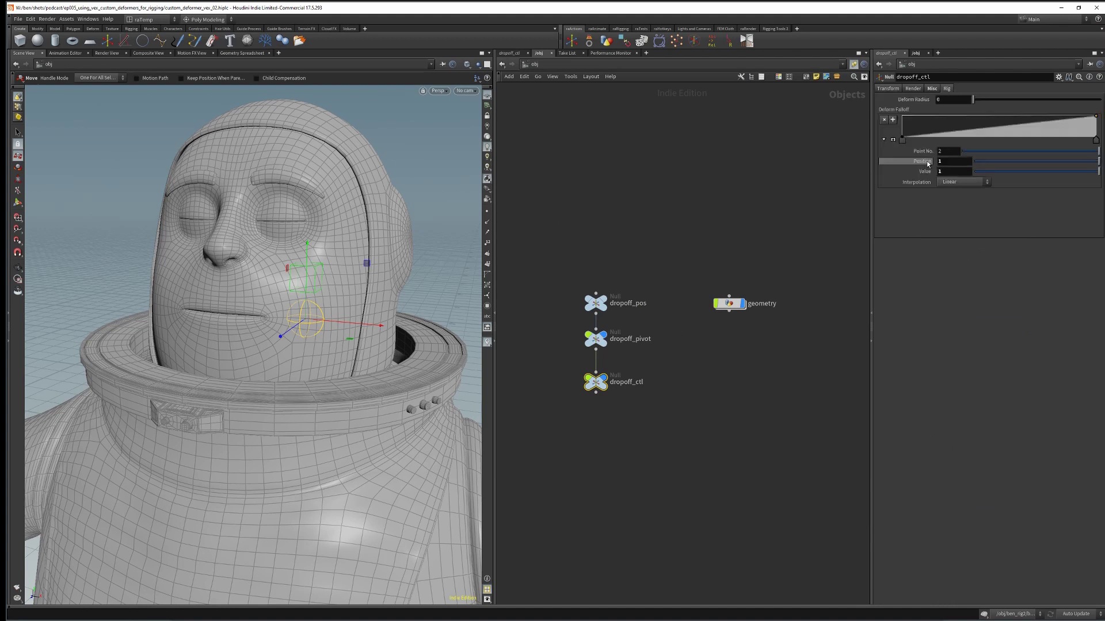
pyautogui.moveTo(902, 137); pyautogui.dragTo(896, 114)
pyautogui.moveTo(1096, 117); pyautogui.dragTo(1095, 139)
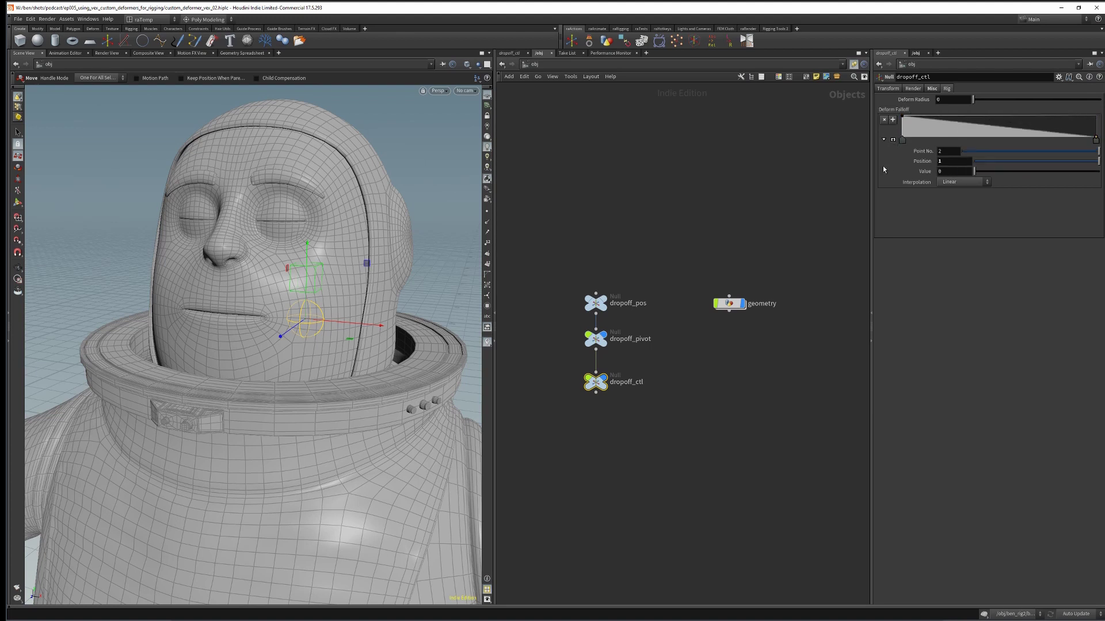
# Add a Deform Falloff ramp point with Bezier interpolation at position about 0.27 and value about 0.83
pyautogui.click(940, 120)
pyautogui.moveTo(942, 122); pyautogui.dragTo(944, 119)
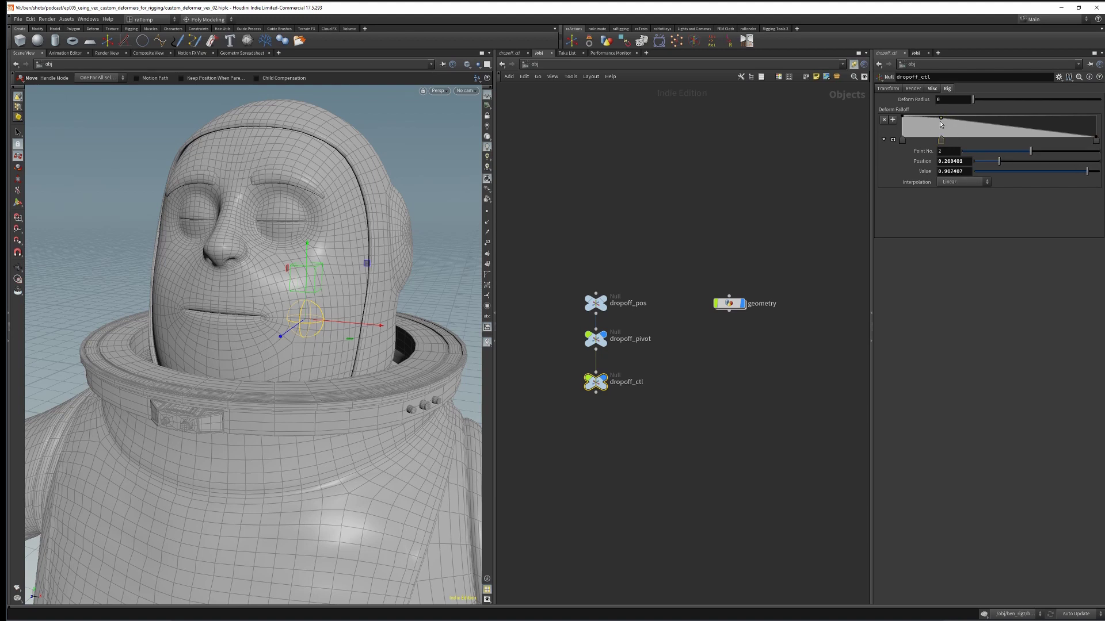
pyautogui.moveTo(942, 119)
pyautogui.mouseDown()
pyautogui.moveTo(952, 121)
pyautogui.moveTo(940, 118)
pyautogui.mouseUp()
pyautogui.click(963, 183)
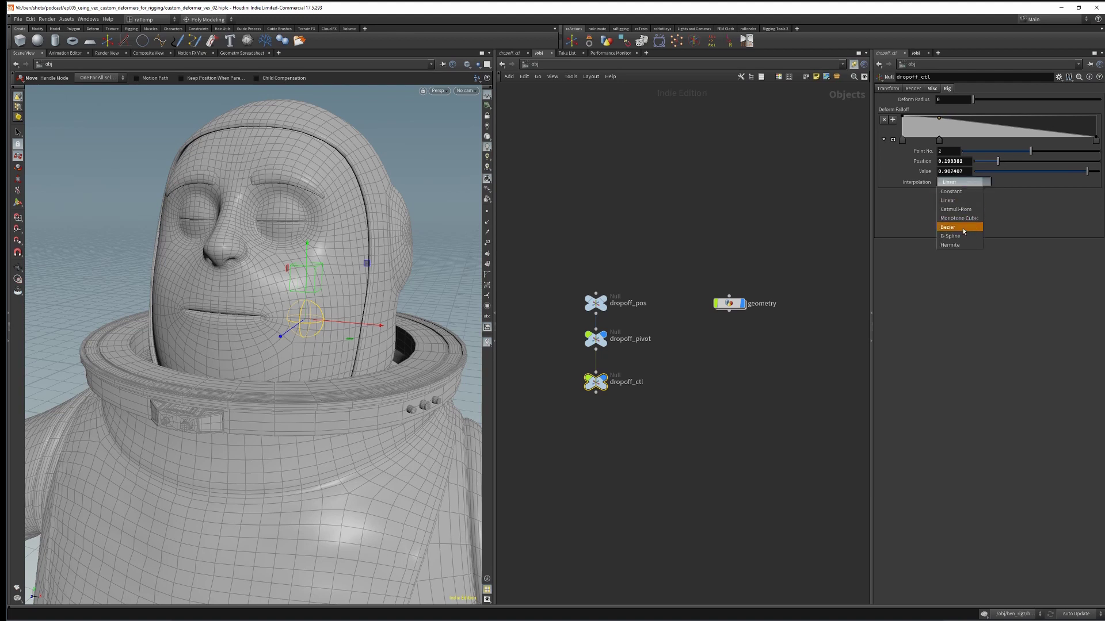
pyautogui.click(960, 224)
pyautogui.moveTo(940, 119)
pyautogui.mouseDown()
pyautogui.moveTo(970, 120)
pyautogui.moveTo(956, 122)
pyautogui.mouseUp()
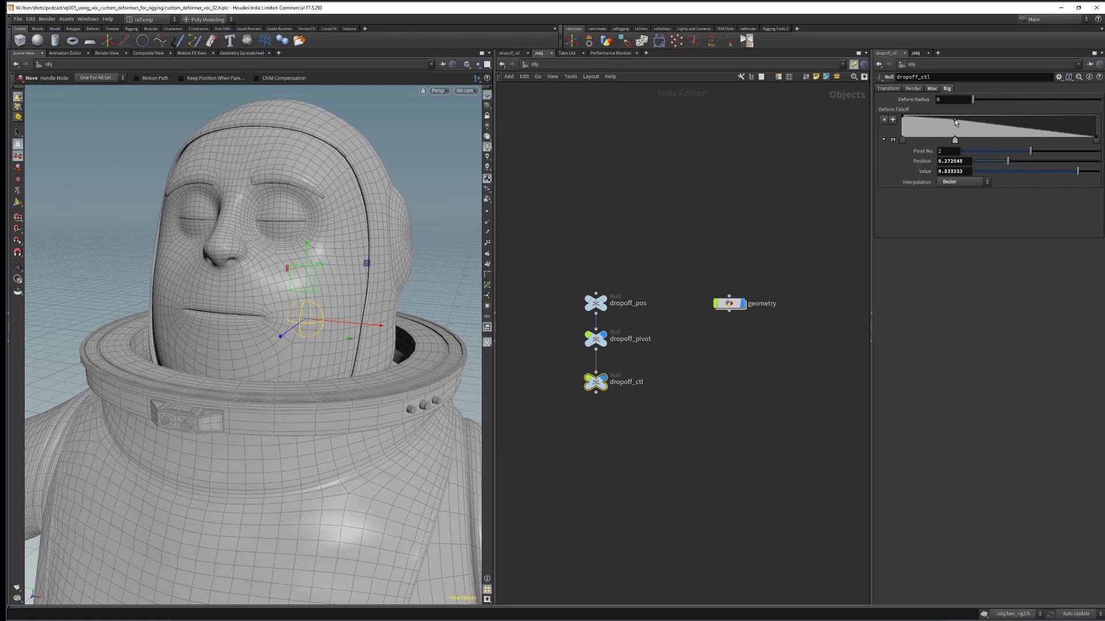
# Set dropoff_ctl's Deform Radius to 0.1
pyautogui.click(959, 100)
pyautogui.write('.1')
pyautogui.press('Return')
# Add another point to the Deform Falloff ramp's second half, set both end points to Bezier, and lower the new point for a smooth falloff
pyautogui.click(1017, 127)
pyautogui.click(903, 140)
pyautogui.click(962, 182)
pyautogui.click(954, 228)
pyautogui.click(1095, 139)
pyautogui.click(962, 182)
pyautogui.click(954, 228)
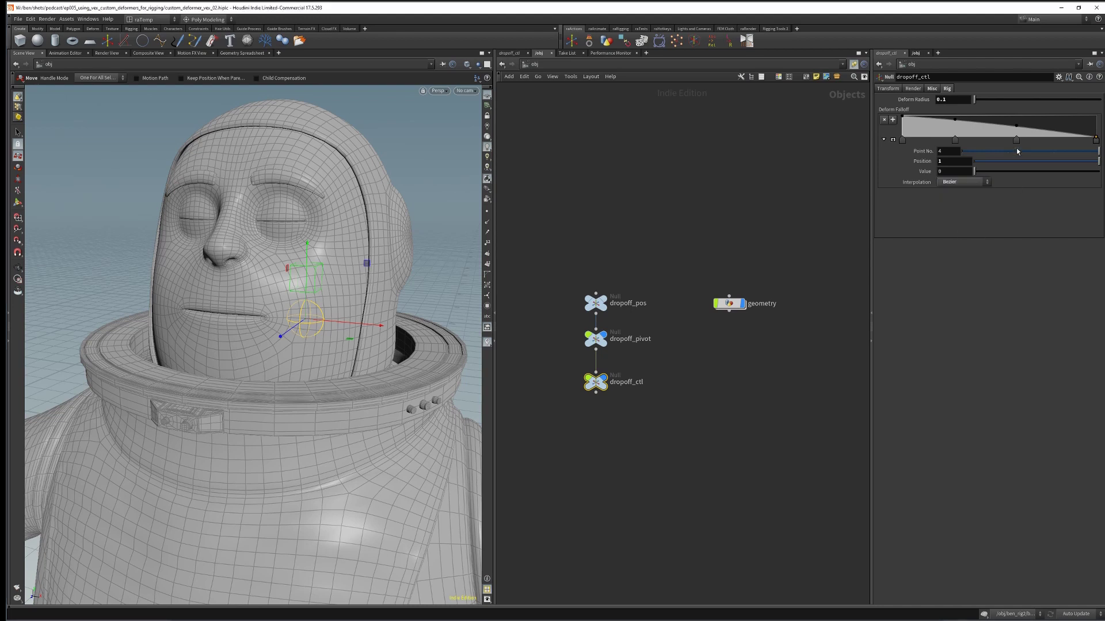
pyautogui.moveTo(1016, 127); pyautogui.dragTo(1012, 133)
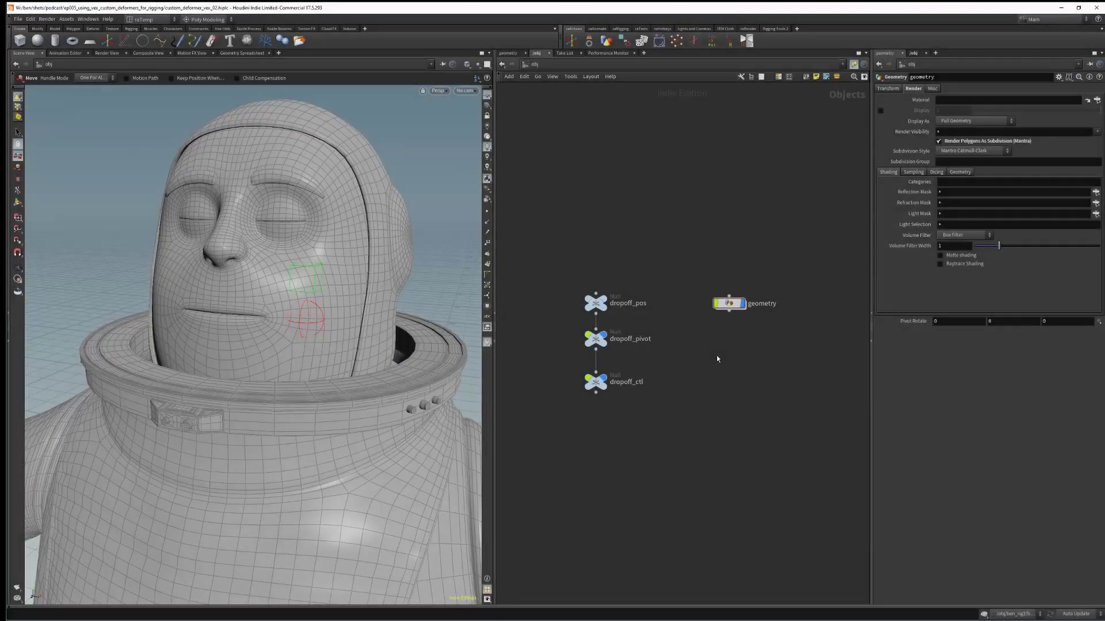
# Inside the geometry object, wire a Group Create node below GEO and name it deform_points
pyautogui.moveTo(729, 305)
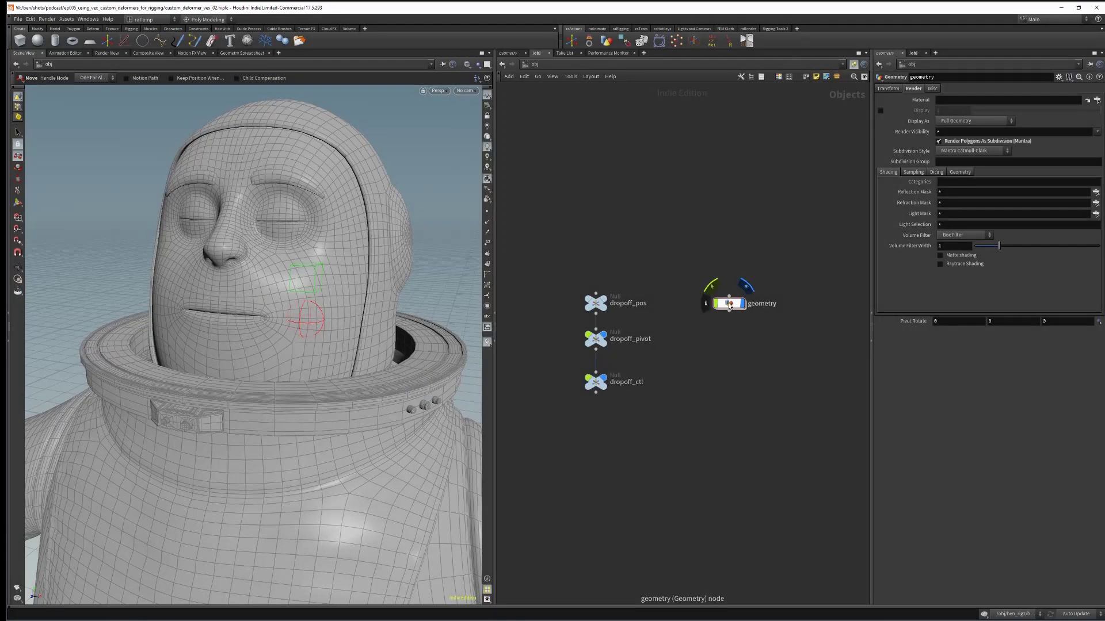
pyautogui.doubleClick(729, 304)
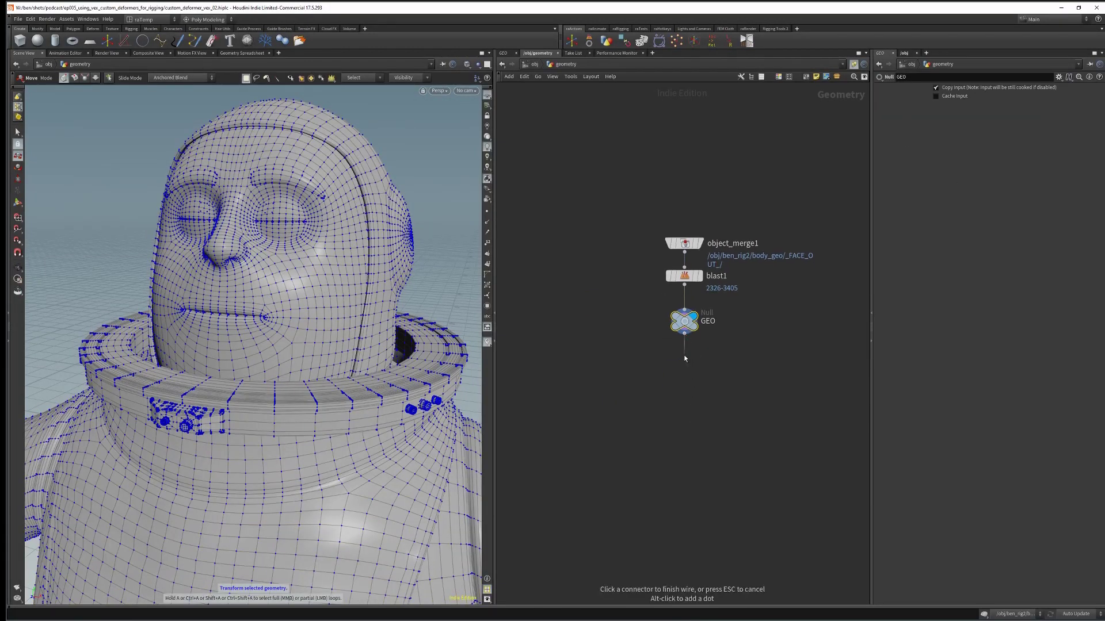
pyautogui.click(686, 334)
pyautogui.press('Tab')
pyautogui.write('group')
pyautogui.press('Return')
pyautogui.click(690, 374)
pyautogui.doubleClick(724, 372)
pyautogui.write('deform_points')
pyautogui.press('Return')
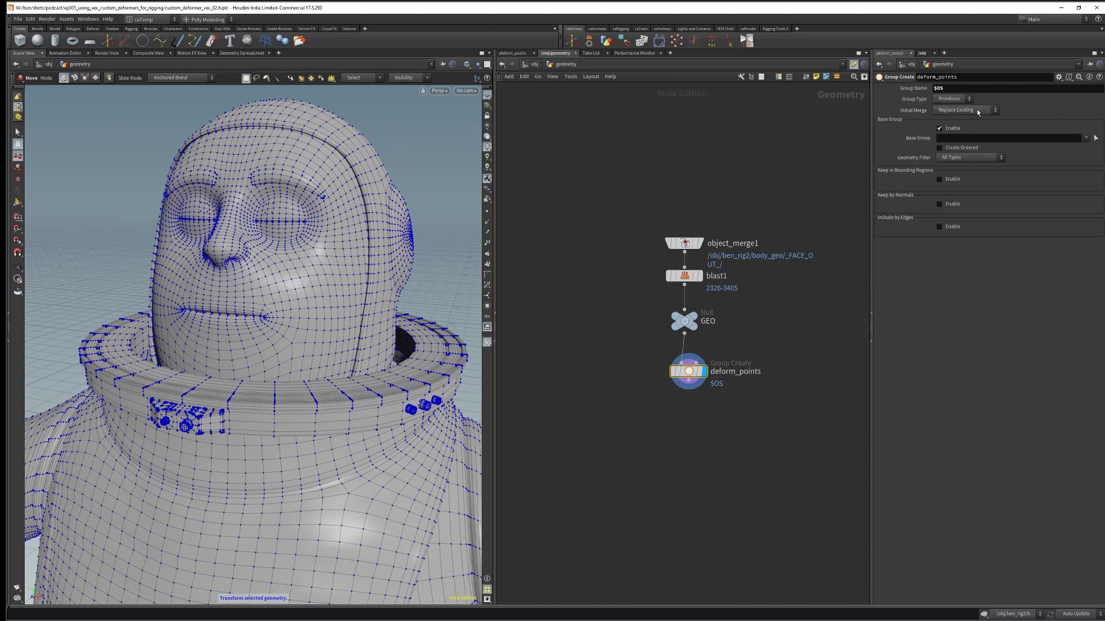
# Set deform_points' Group Type to Points and pick the head and both eyebrows as its Base Group
pyautogui.click(952, 99)
pyautogui.click(949, 110)
pyautogui.click(1095, 138)
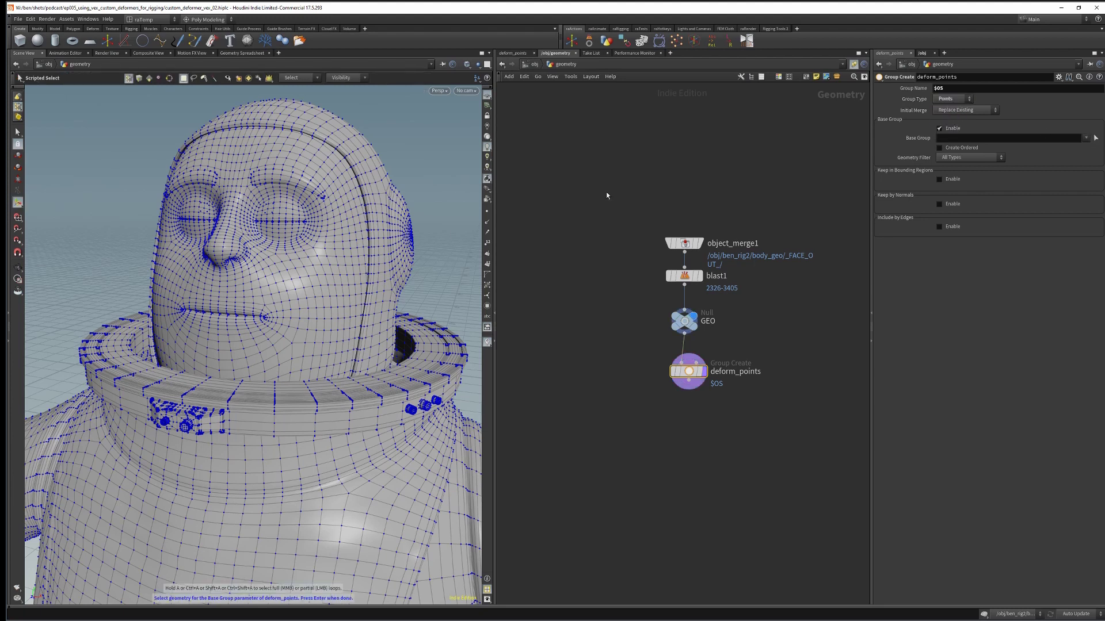
pyautogui.doubleClick(331, 274)
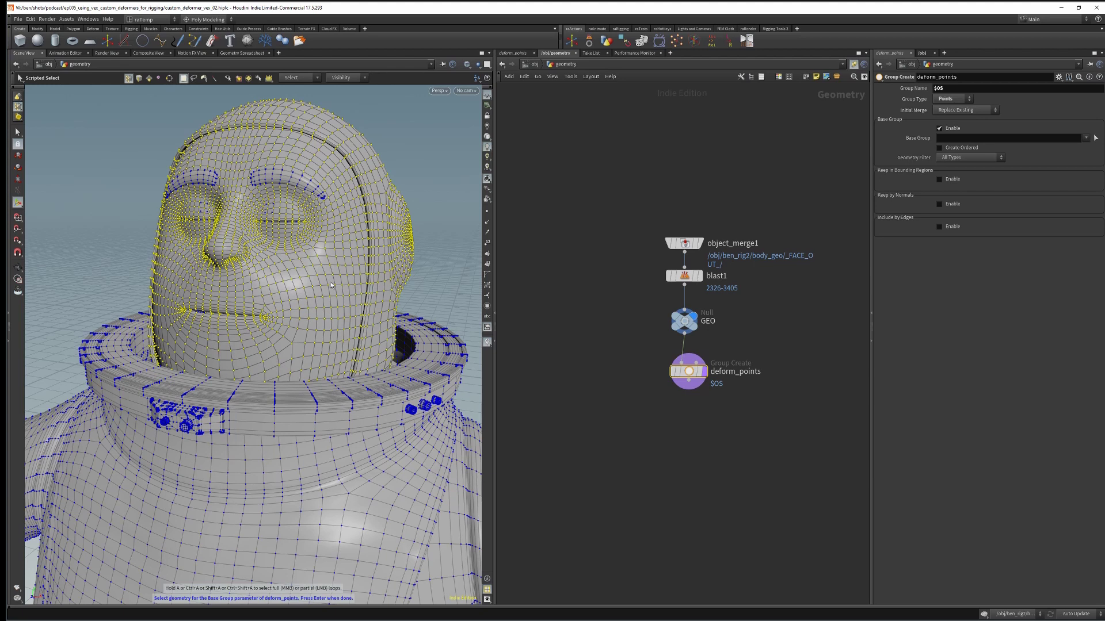
pyautogui.keyDown('shift'); pyautogui.doubleClick(293, 181); pyautogui.keyUp('shift')
pyautogui.keyDown('shift'); pyautogui.doubleClick(198, 181); pyautogui.keyUp('shift')
pyautogui.press('Return')
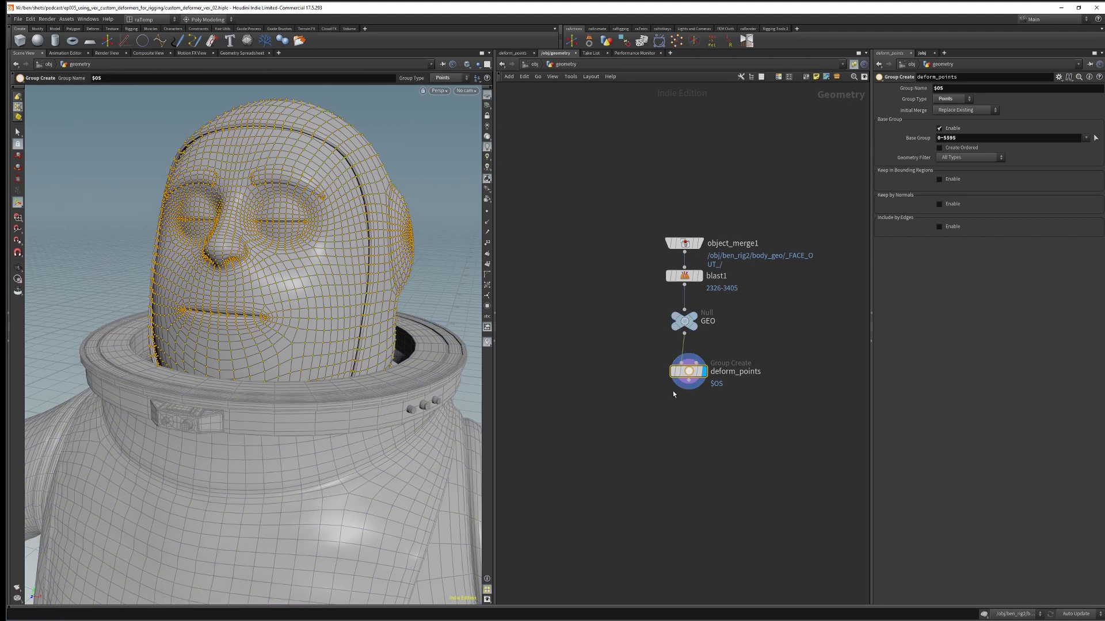
# Add a Transform node wired below deform_points and display it
pyautogui.moveTo(677, 414); pyautogui.dragTo(672, 359, button='middle')
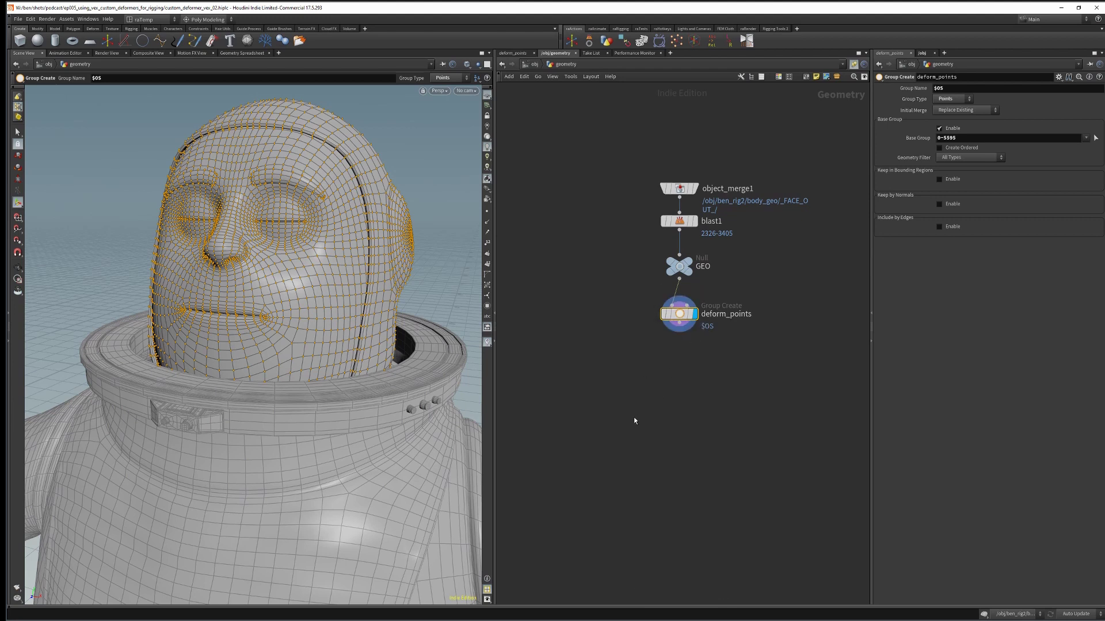
pyautogui.press('Tab')
pyautogui.write('trans')
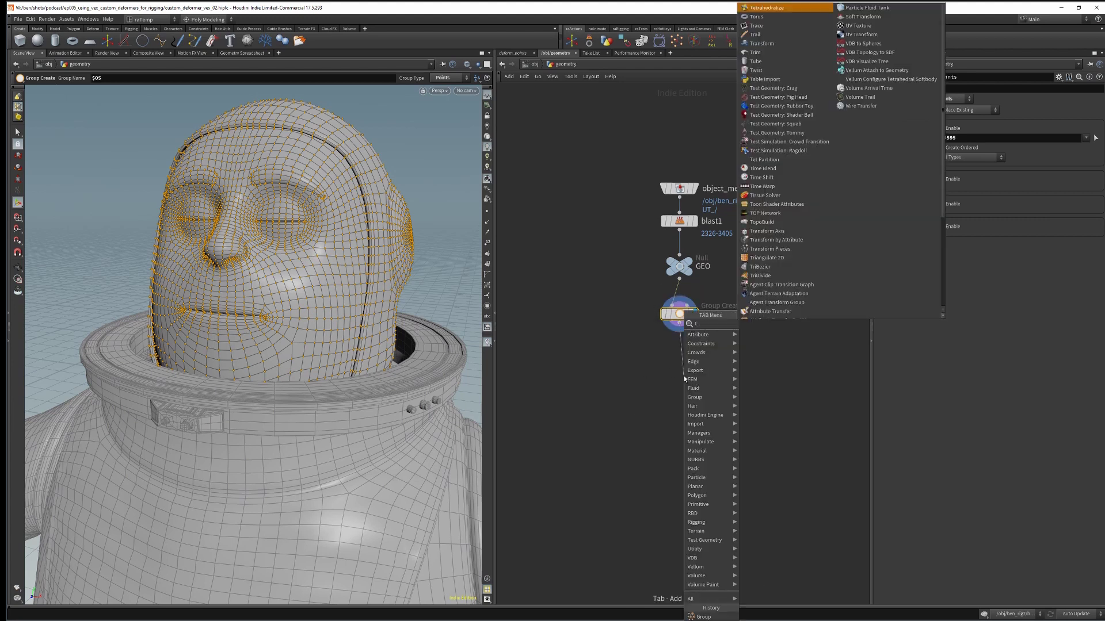
pyautogui.press('Return')
pyautogui.click(684, 375)
pyautogui.moveTo(685, 379); pyautogui.dragTo(680, 384)
pyautogui.click(695, 383)
# Rename the Transform node to deform_trs and move it slightly closer to deform_points
pyautogui.doubleClick(719, 383)
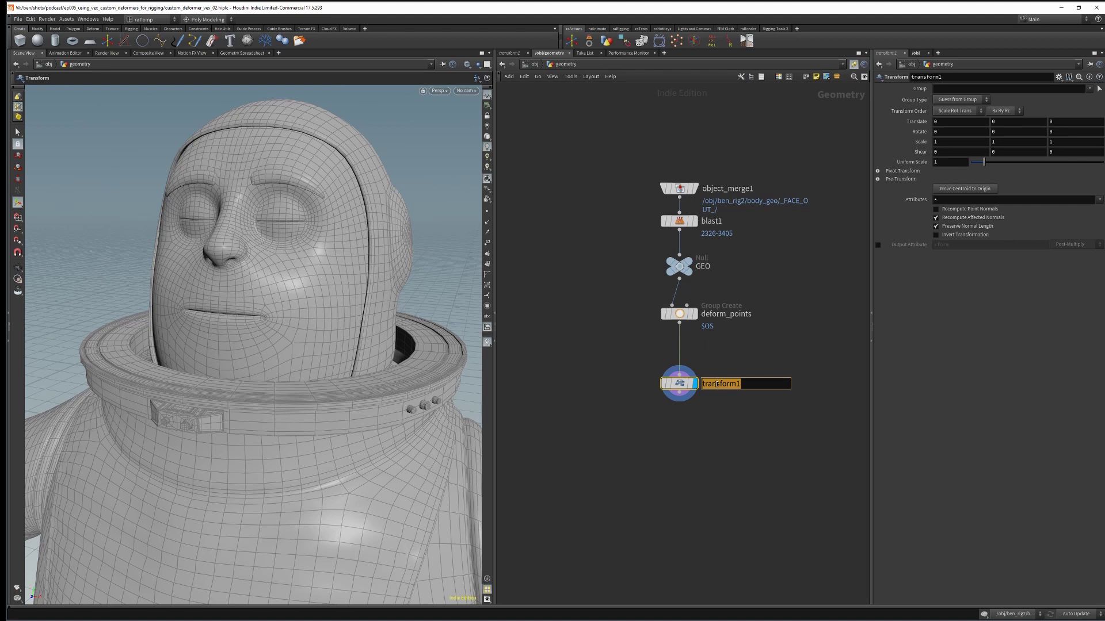
pyautogui.write('deform_trs')
pyautogui.press('Return')
pyautogui.moveTo(679, 385)
pyautogui.moveTo(679, 385); pyautogui.dragTo(680, 372)
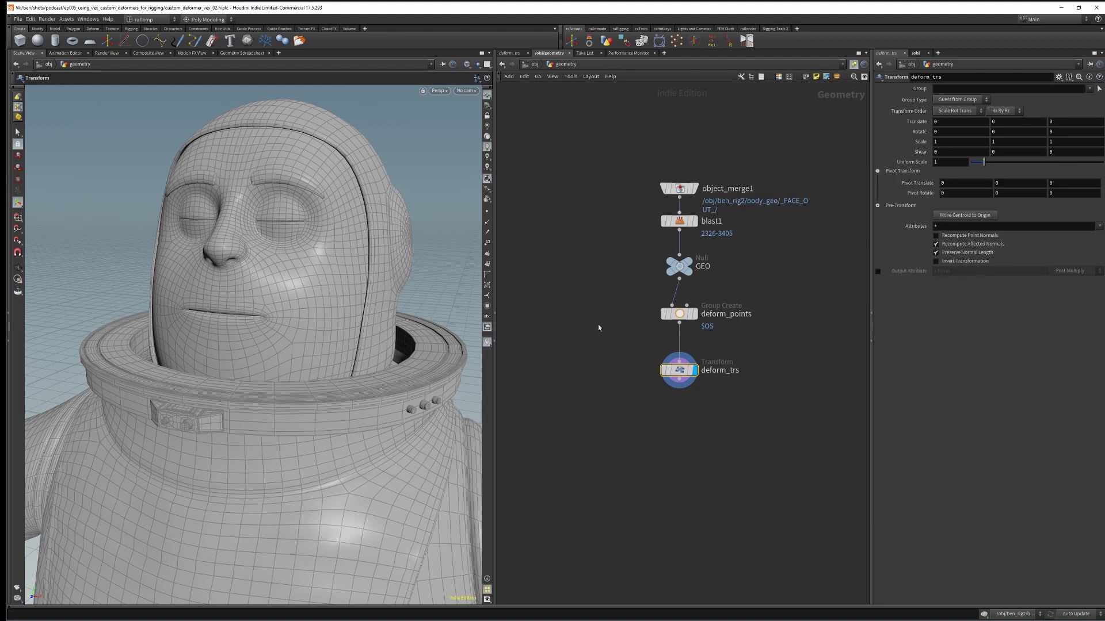
# Copy dropoff_pivot's Pivot Pos parameter and paste it into deform_trs's Pivot Translate as relative references
pyautogui.press('u')
pyautogui.moveTo(553, 322); pyautogui.dragTo(639, 355)
pyautogui.moveTo(551, 375); pyautogui.dragTo(633, 406)
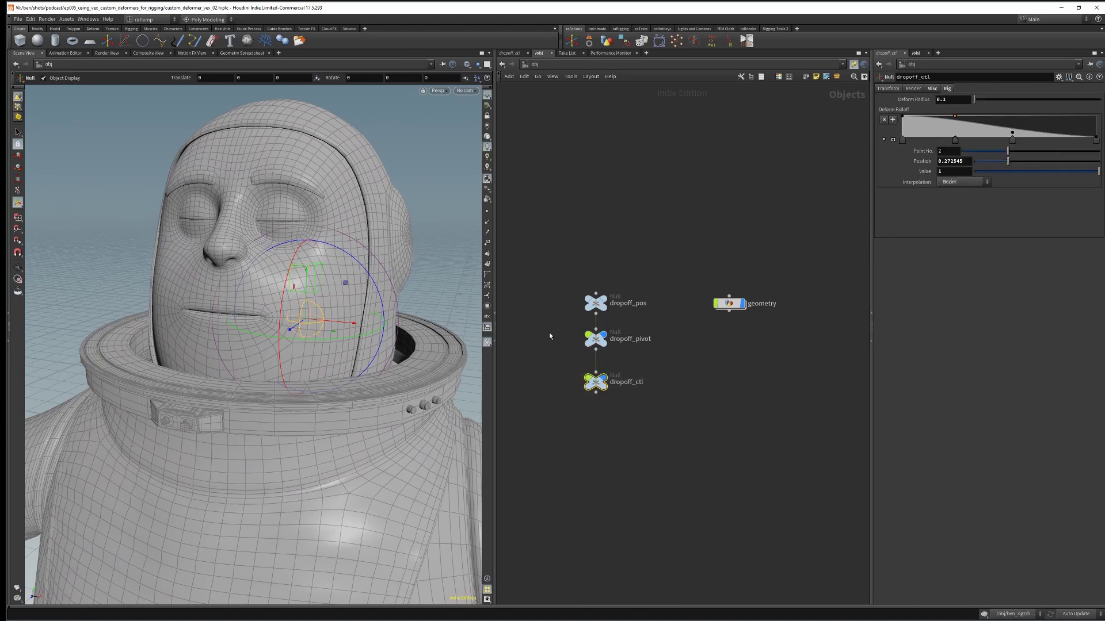
pyautogui.moveTo(553, 333); pyautogui.dragTo(644, 355)
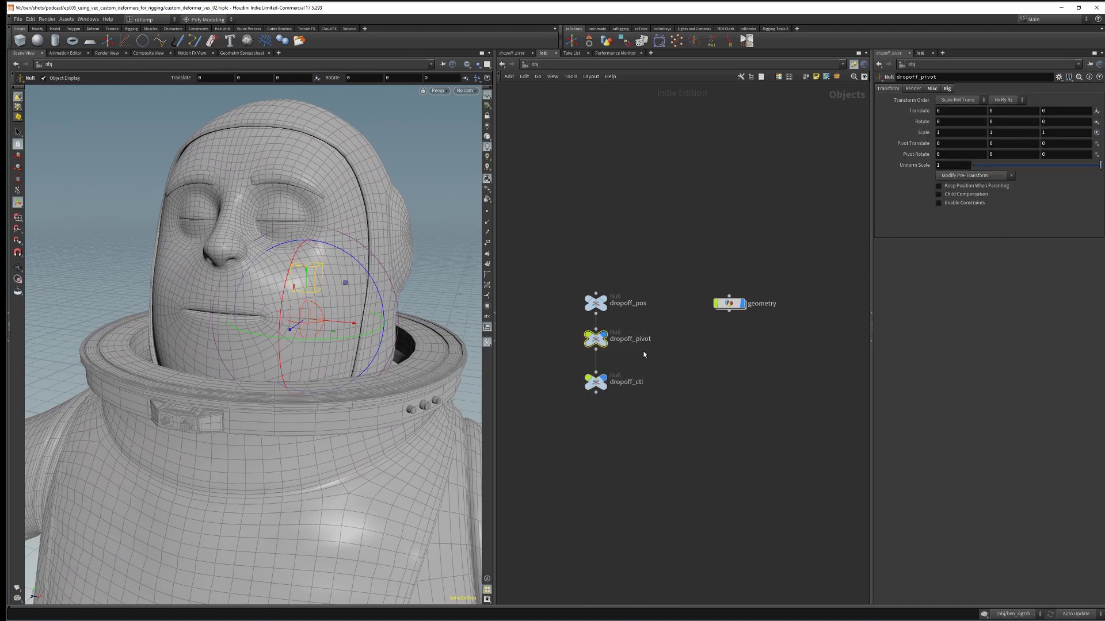
pyautogui.click(947, 88)
pyautogui.rightClick(924, 110)
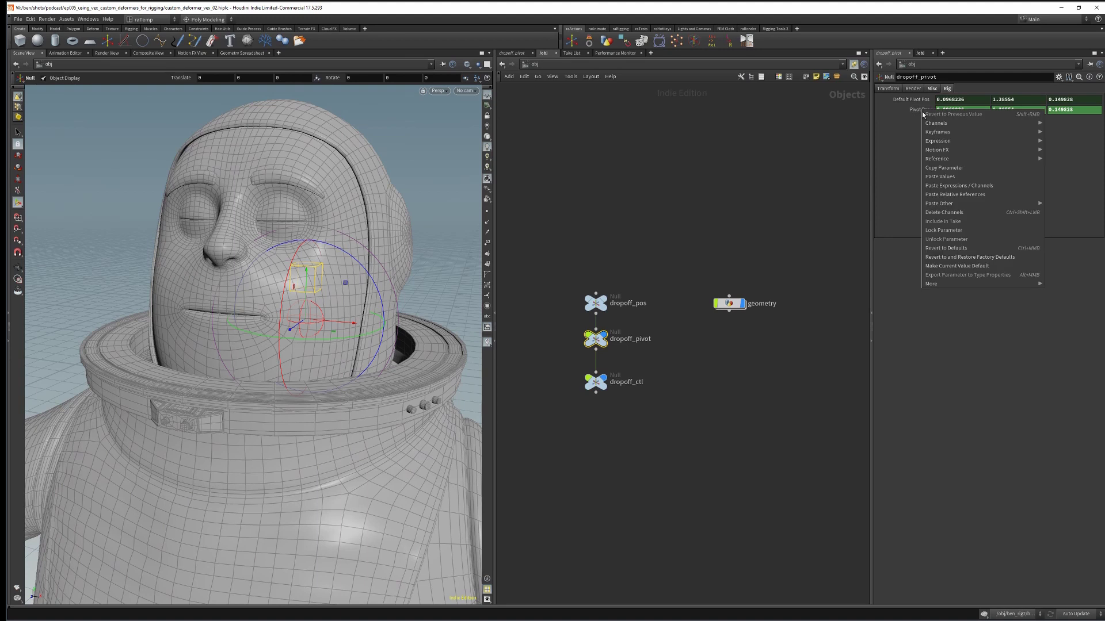
pyautogui.click(949, 168)
pyautogui.doubleClick(728, 304)
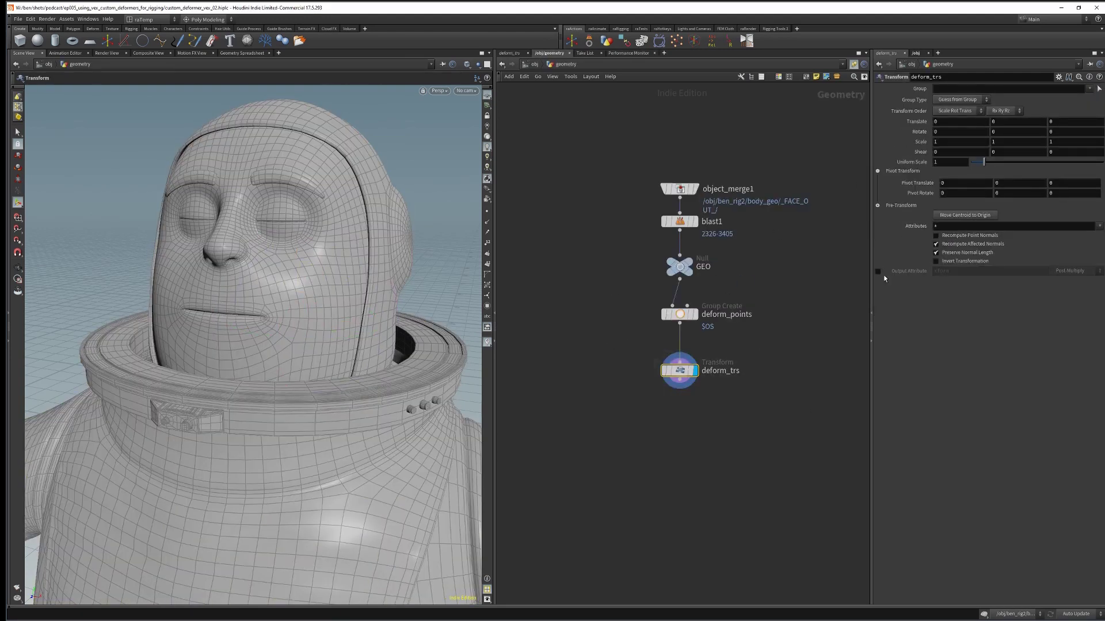
pyautogui.rightClick(918, 183)
pyautogui.click(932, 260)
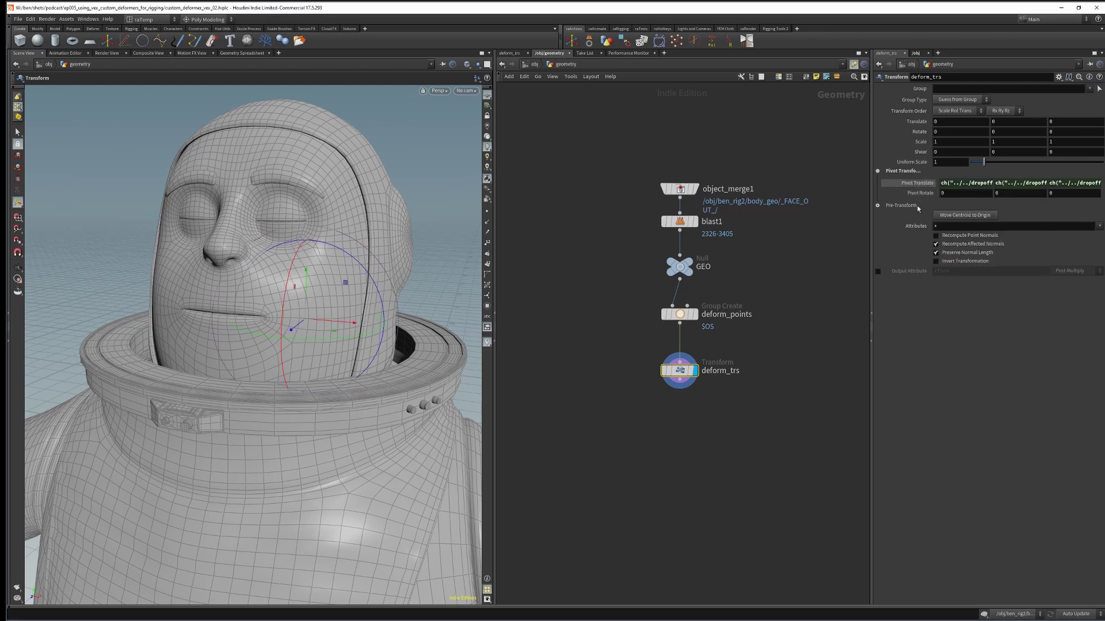
# Copy dropoff_ctl's Translate parameter and paste it into deform_trs's Translate as relative references
pyautogui.press('u')
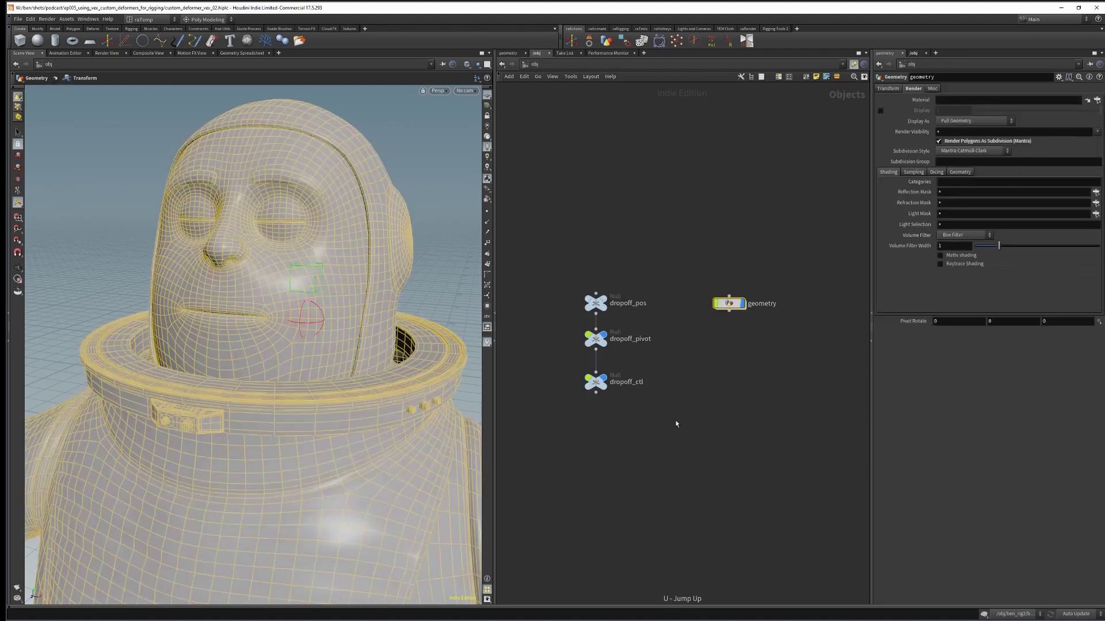
pyautogui.click(595, 384)
pyautogui.click(886, 89)
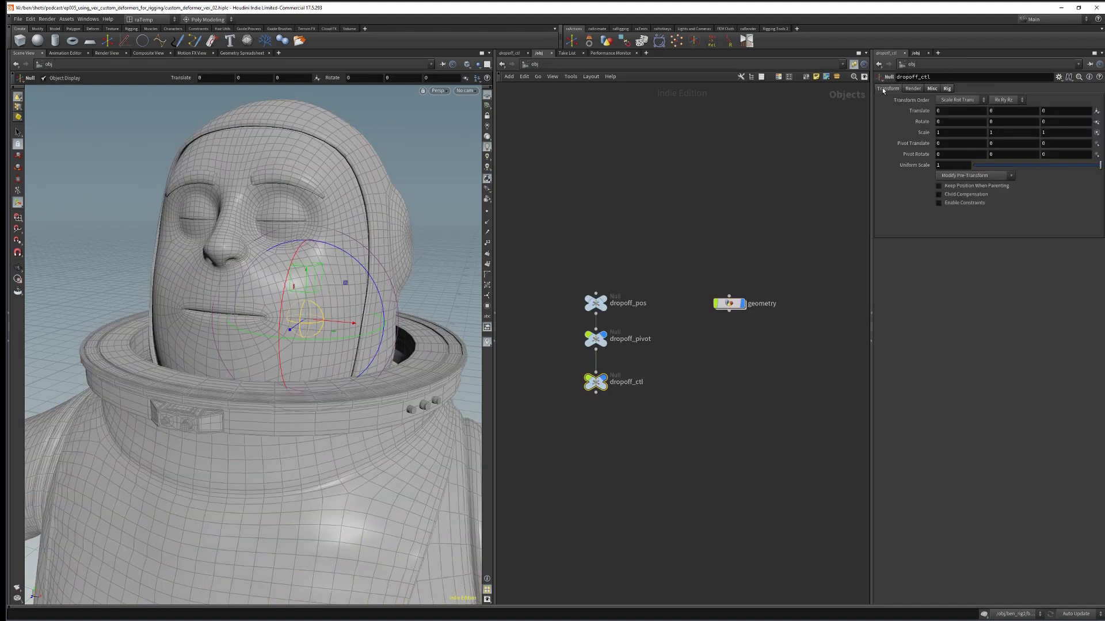
pyautogui.rightClick(920, 114)
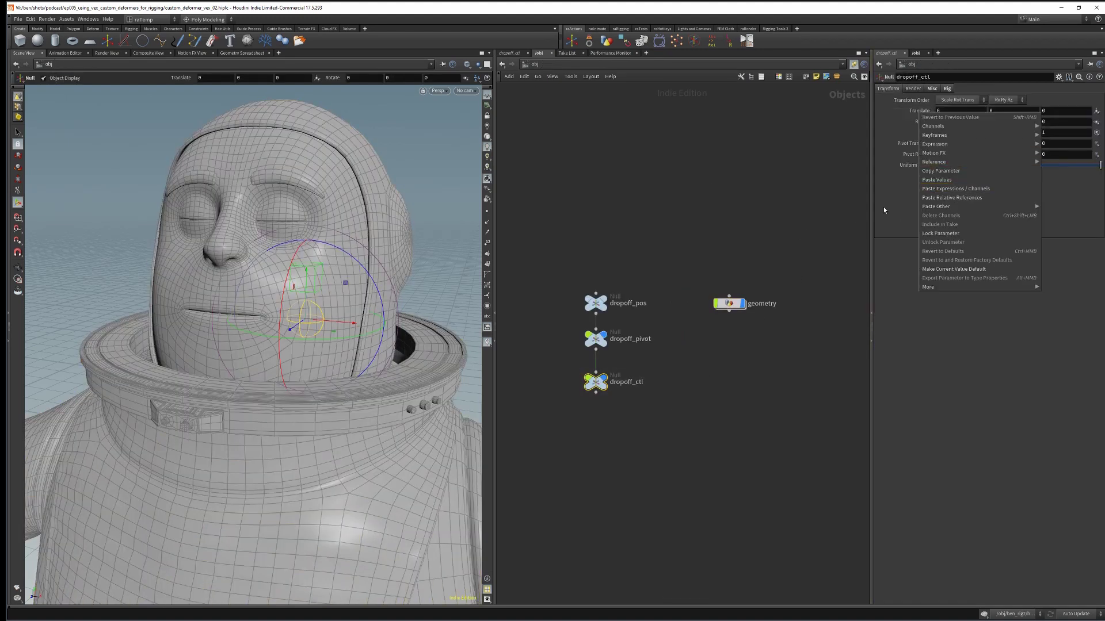
pyautogui.click(941, 171)
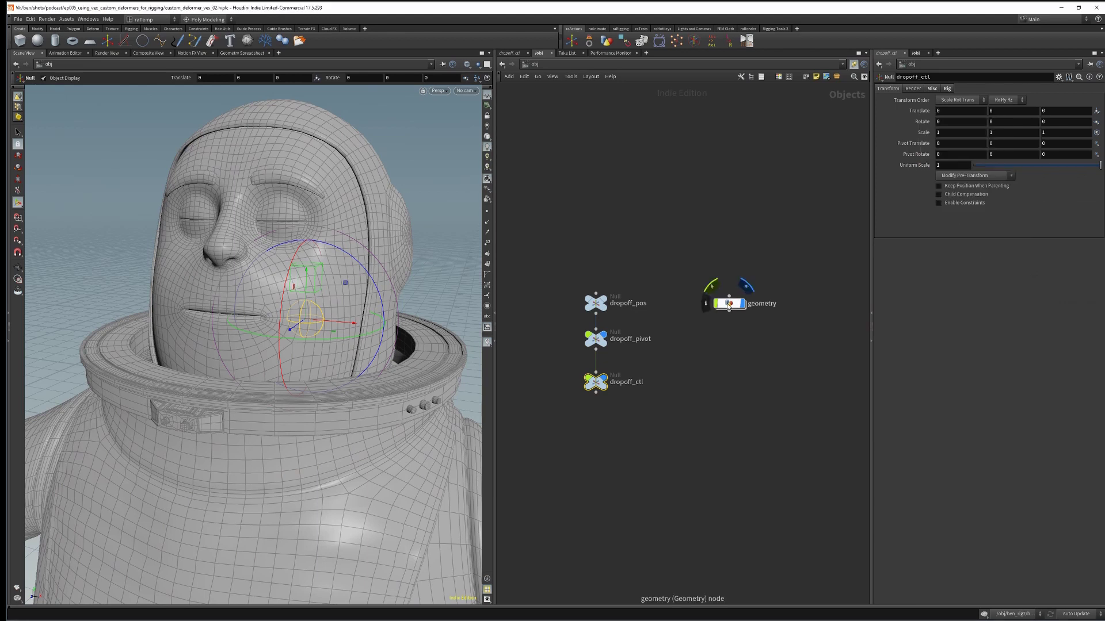
pyautogui.doubleClick(728, 306)
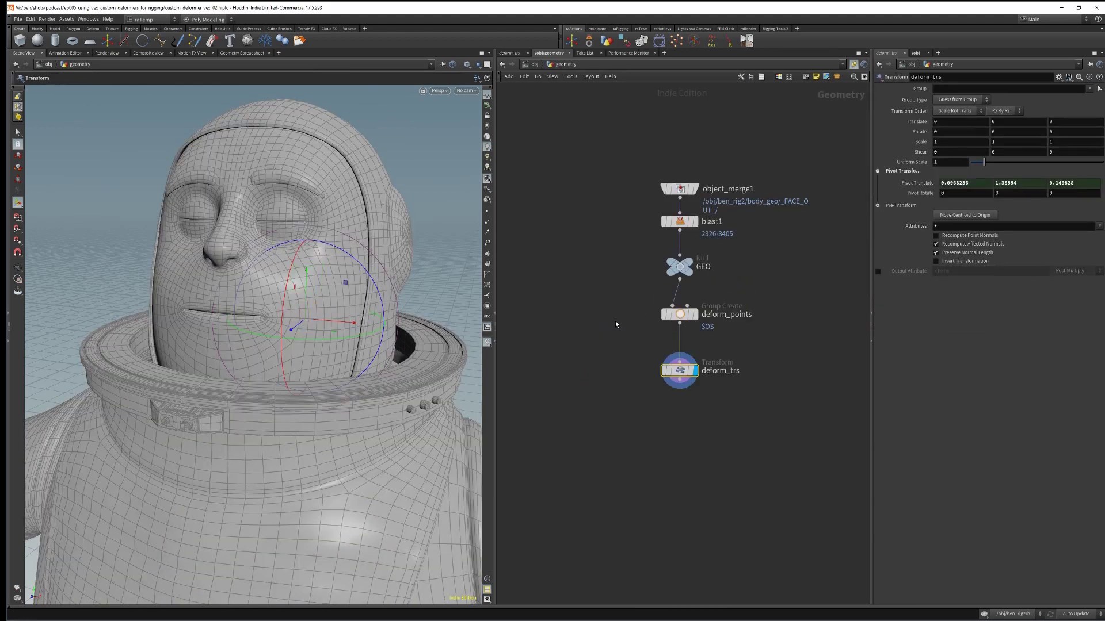
pyautogui.rightClick(923, 131)
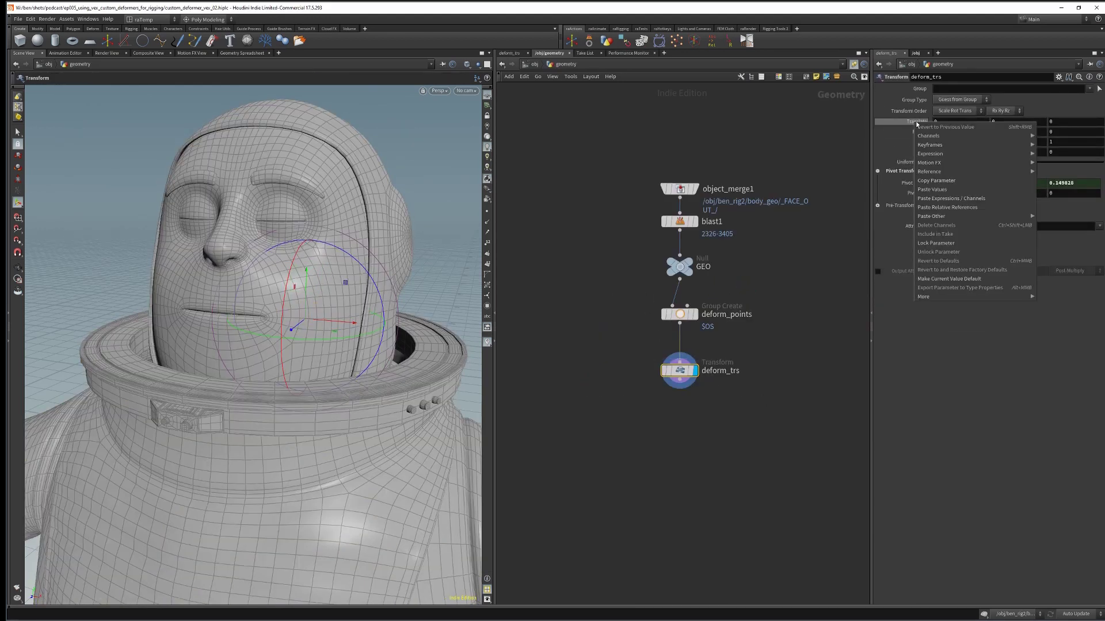
pyautogui.click(935, 208)
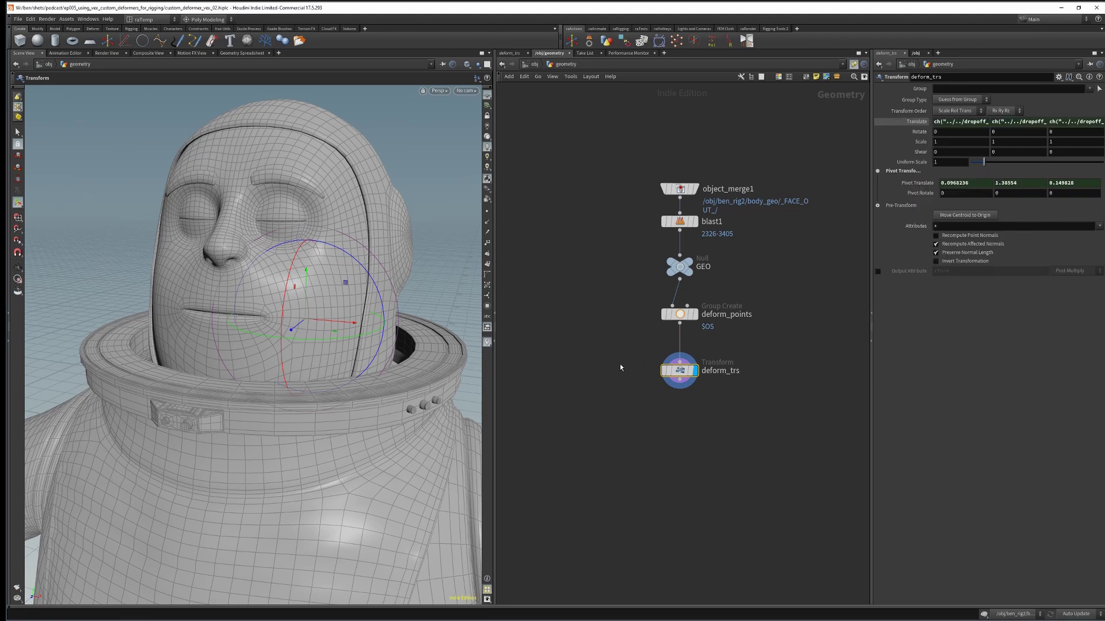
# Using a separate parameter window for dropoff_ctl, link its Rotate and Scale to deform_trs's Rotate and Scale as relative channel references
pyautogui.press('u')
pyautogui.click(596, 381)
pyautogui.rightClick(595, 383)
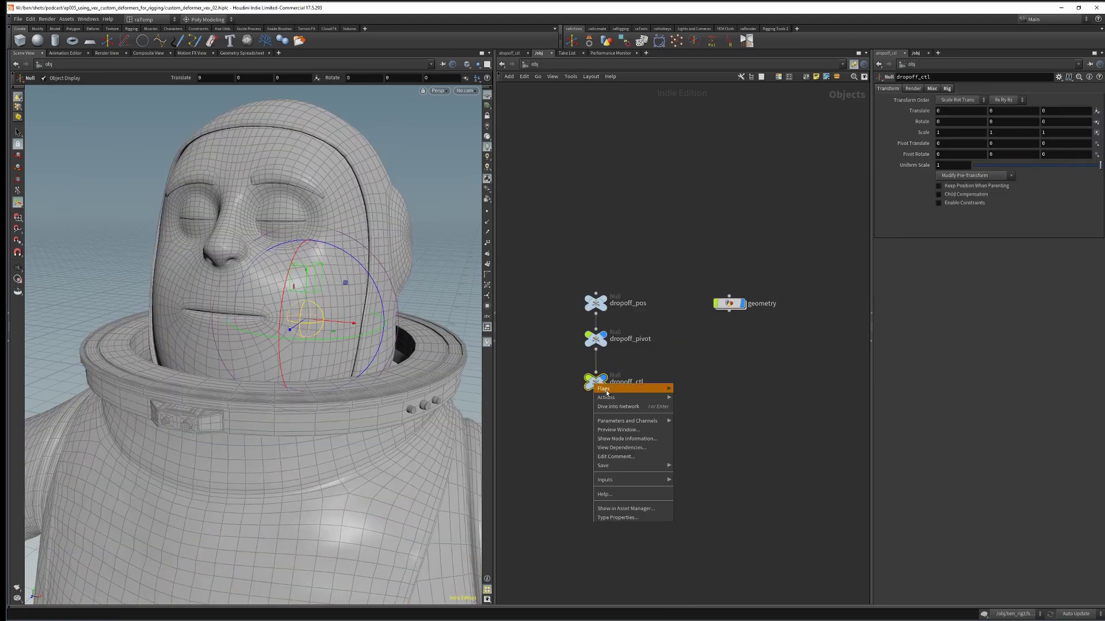
pyautogui.moveTo(623, 423)
pyautogui.click(690, 422)
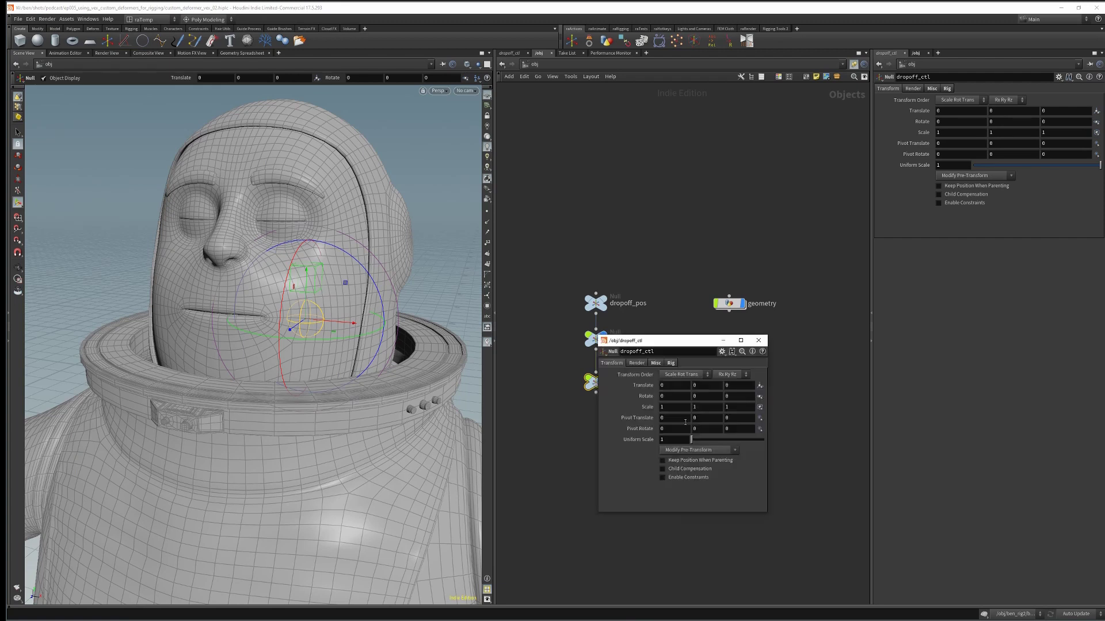
pyautogui.moveTo(662, 344); pyautogui.dragTo(409, 220)
pyautogui.doubleClick(728, 303)
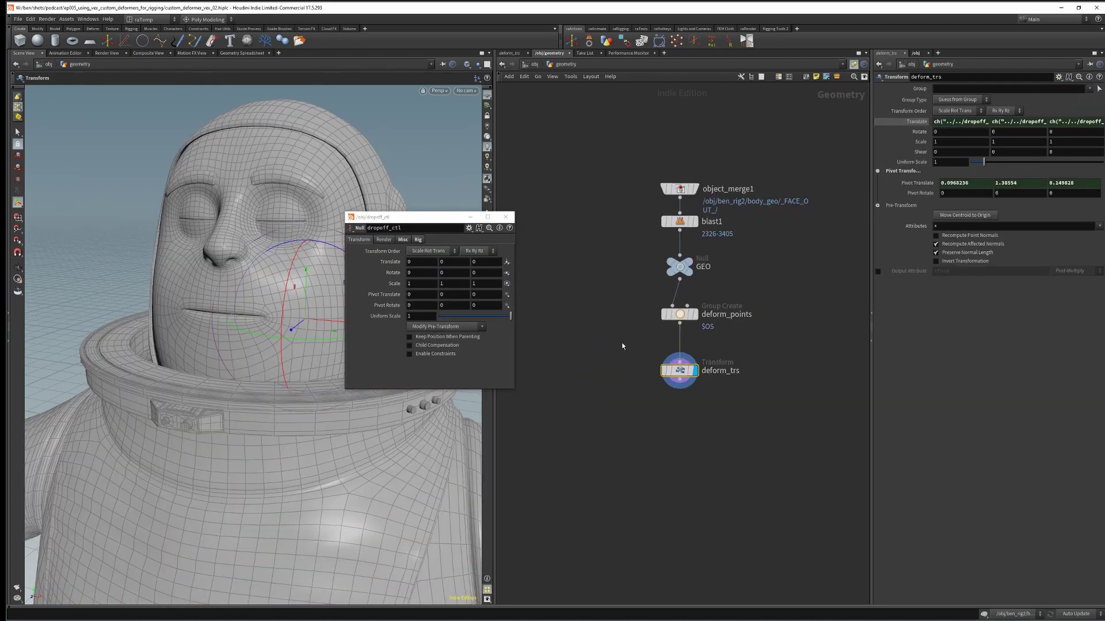
pyautogui.moveTo(393, 273); pyautogui.dragTo(923, 132)
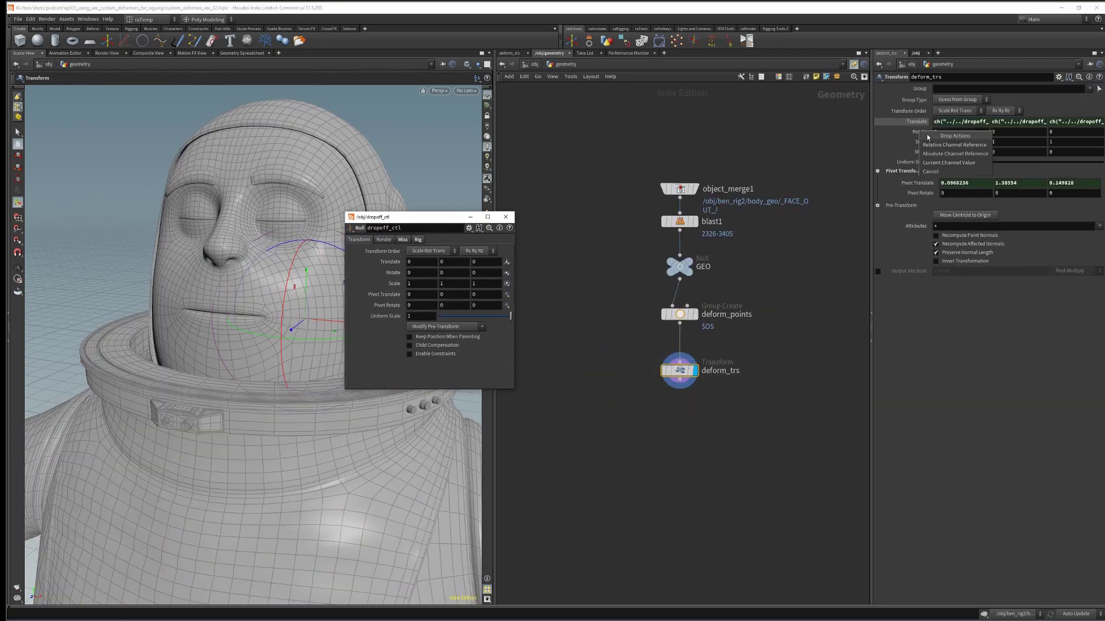
pyautogui.moveTo(394, 284); pyautogui.dragTo(930, 144)
pyautogui.click(933, 156)
pyautogui.click(506, 217)
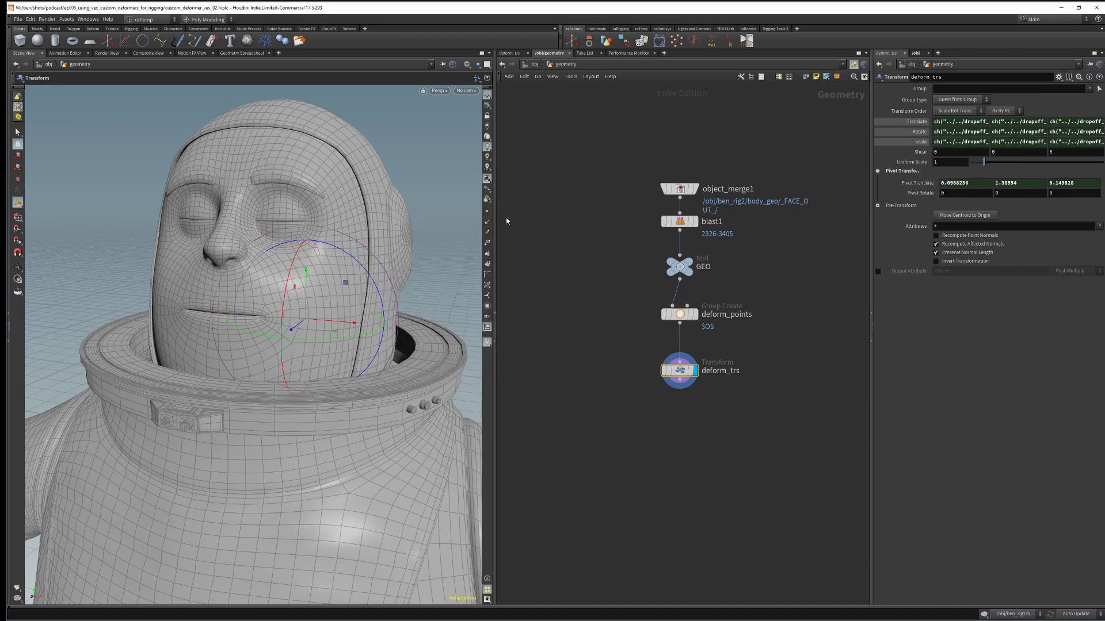
# Undo a trial move of the transform handle and set deform_trs's Group to deform_points
pyautogui.moveTo(353, 323); pyautogui.dragTo(325, 321)
pyautogui.hotkey('ctrl', 'z')
pyautogui.click(1088, 90)
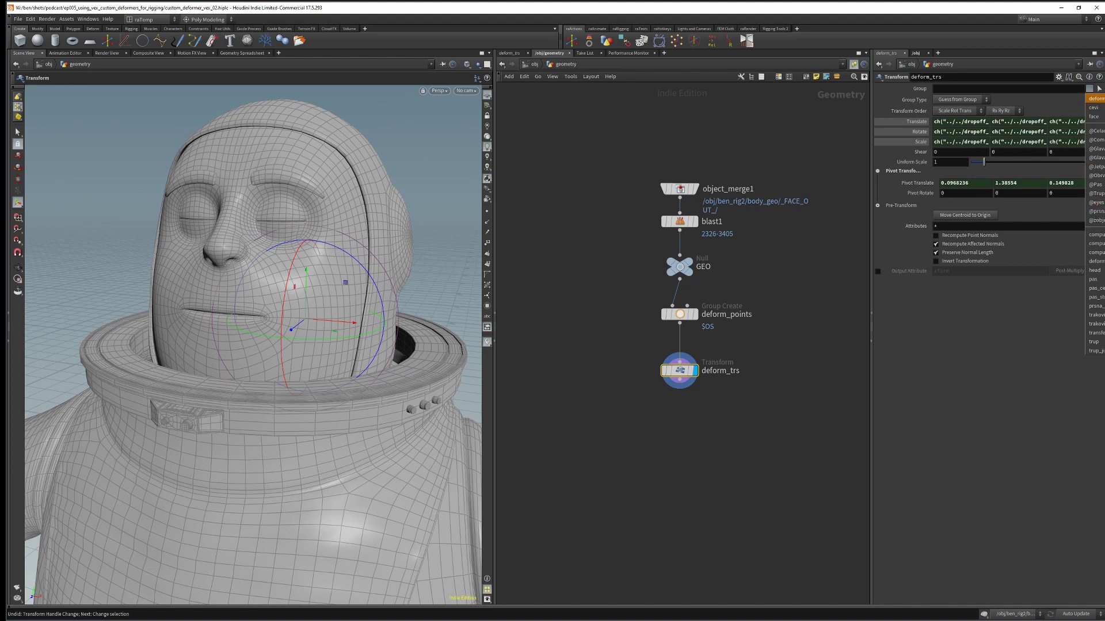
pyautogui.click(840, 386)
pyautogui.moveTo(597, 299); pyautogui.dragTo(726, 333)
pyautogui.moveTo(620, 345); pyautogui.dragTo(746, 393)
pyautogui.click(1090, 89)
pyautogui.click(1096, 261)
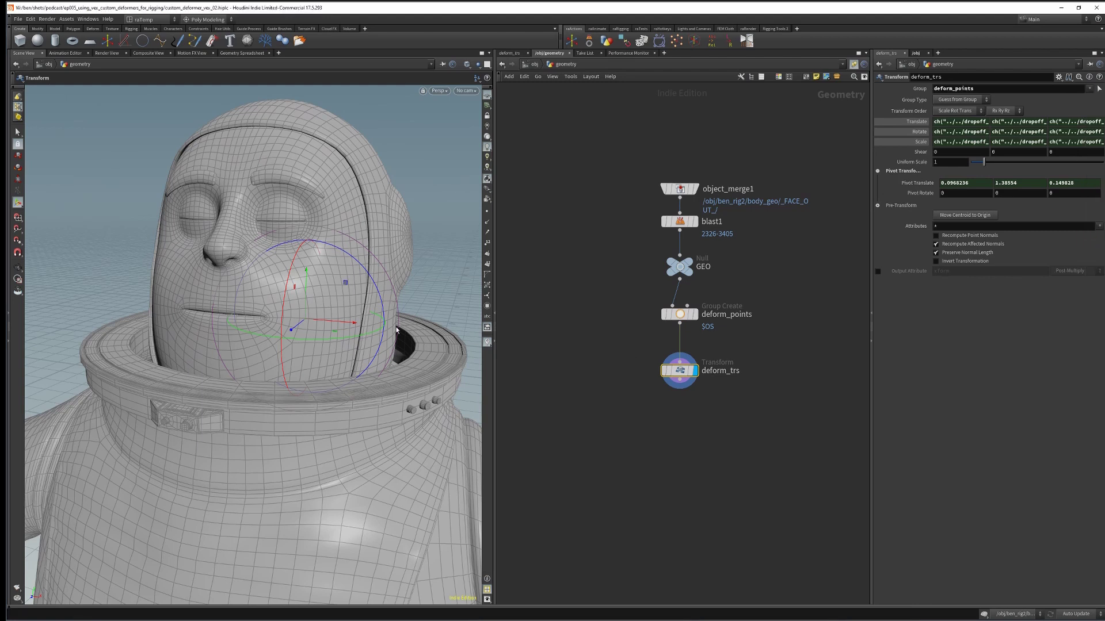
# Try moving the grouped face points with deform_trs's viewport handle and undo the test
pyautogui.moveTo(350, 323)
pyautogui.mouseDown()
pyautogui.moveTo(305, 314)
pyautogui.moveTo(356, 333)
pyautogui.mouseUp()
pyautogui.moveTo(292, 330); pyautogui.dragTo(267, 345)
pyautogui.hotkey('ctrl', 'z')
# Move the deform_trs node down and to the right of deform_points, with deform_points displayed
pyautogui.moveTo(681, 371); pyautogui.dragTo(725, 409)
pyautogui.click(640, 416)
pyautogui.moveTo(640, 417); pyautogui.dragTo(652, 392, button='middle')
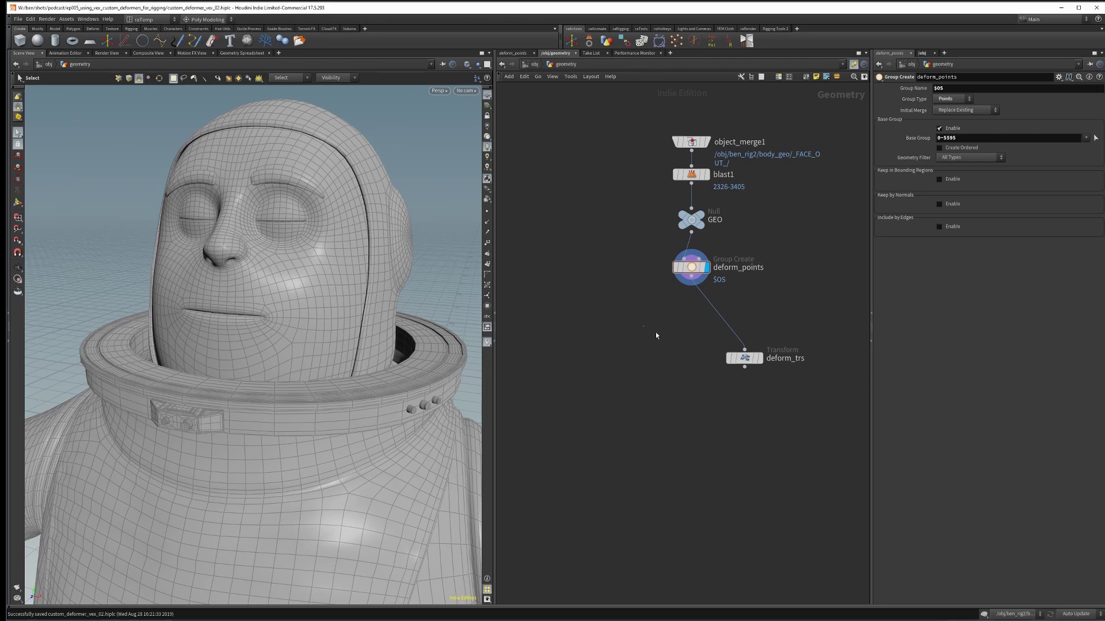
pyautogui.click(744, 358)
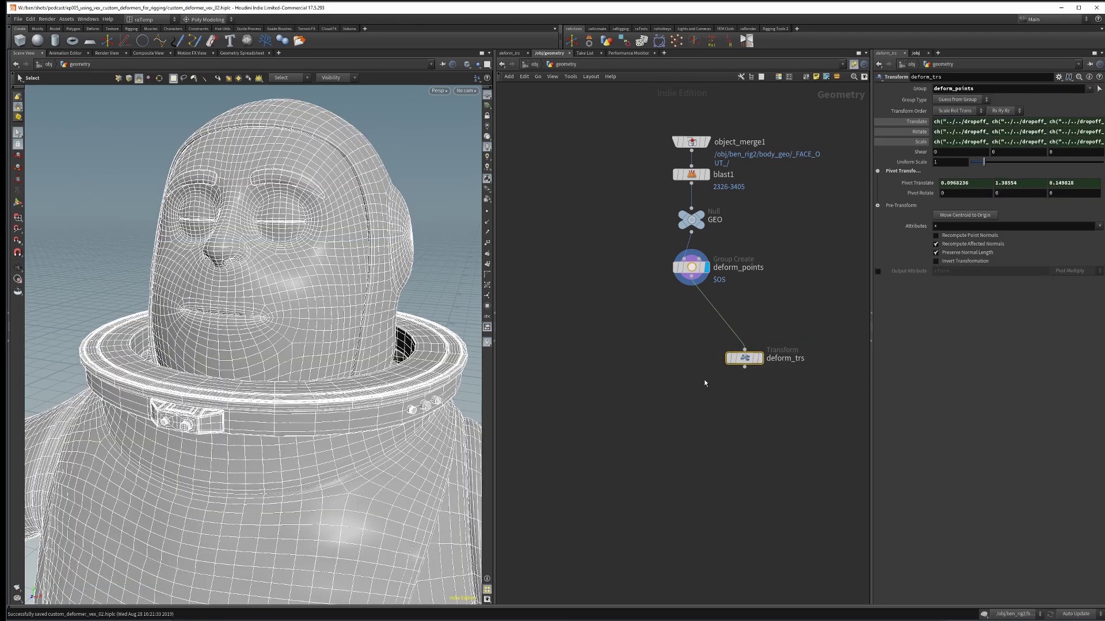
pyautogui.click(672, 378)
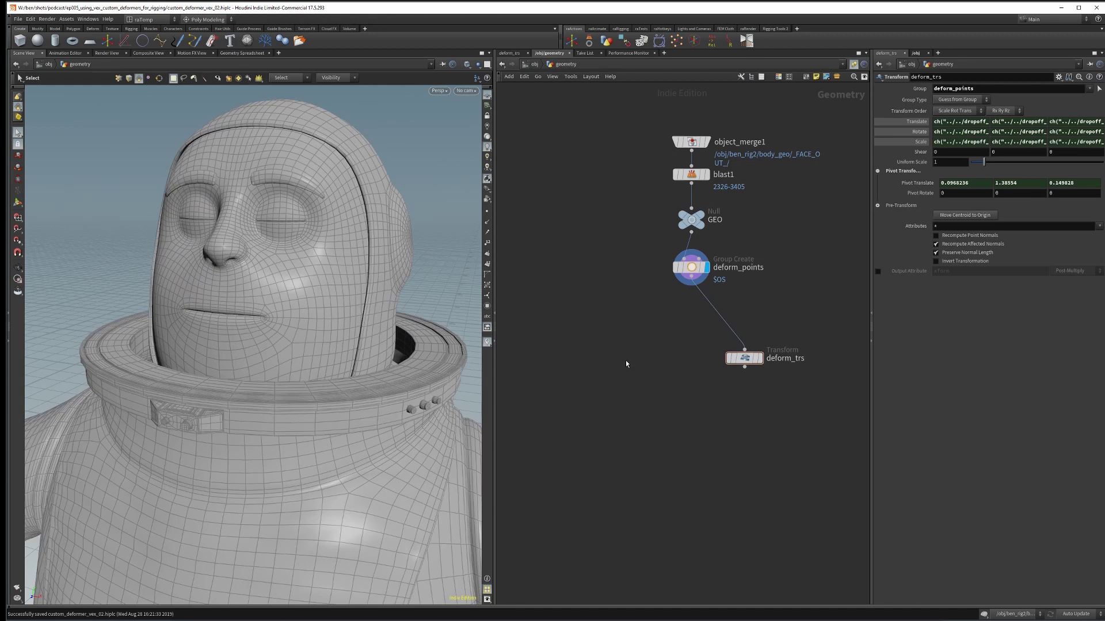
# Add an Attribute Wrangle node to the left of deform_trs and rename it set_deform_value
pyautogui.press('Tab')
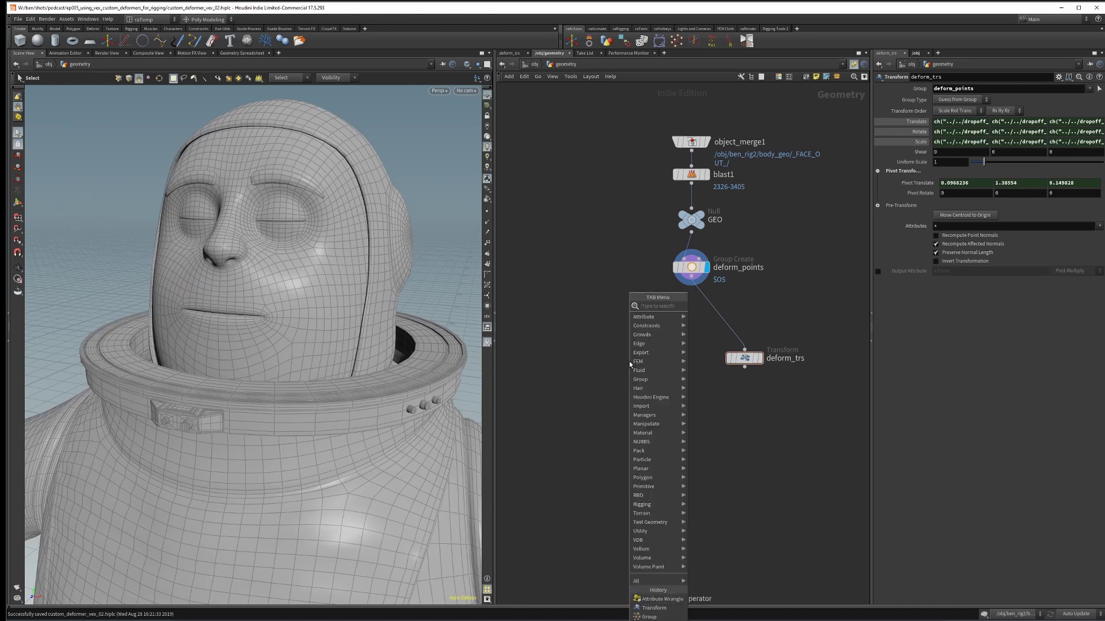
pyautogui.write('attrib')
pyautogui.write('wra')
pyautogui.press('Return')
pyautogui.click(630, 361)
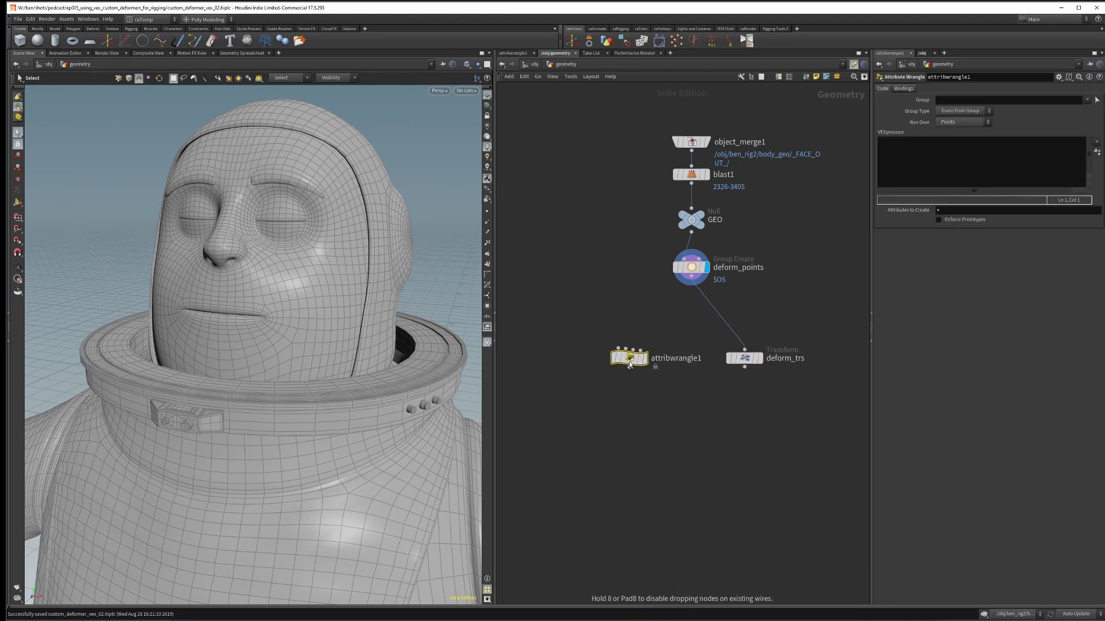
pyautogui.moveTo(630, 364); pyautogui.dragTo(588, 363)
pyautogui.doubleClick(648, 359)
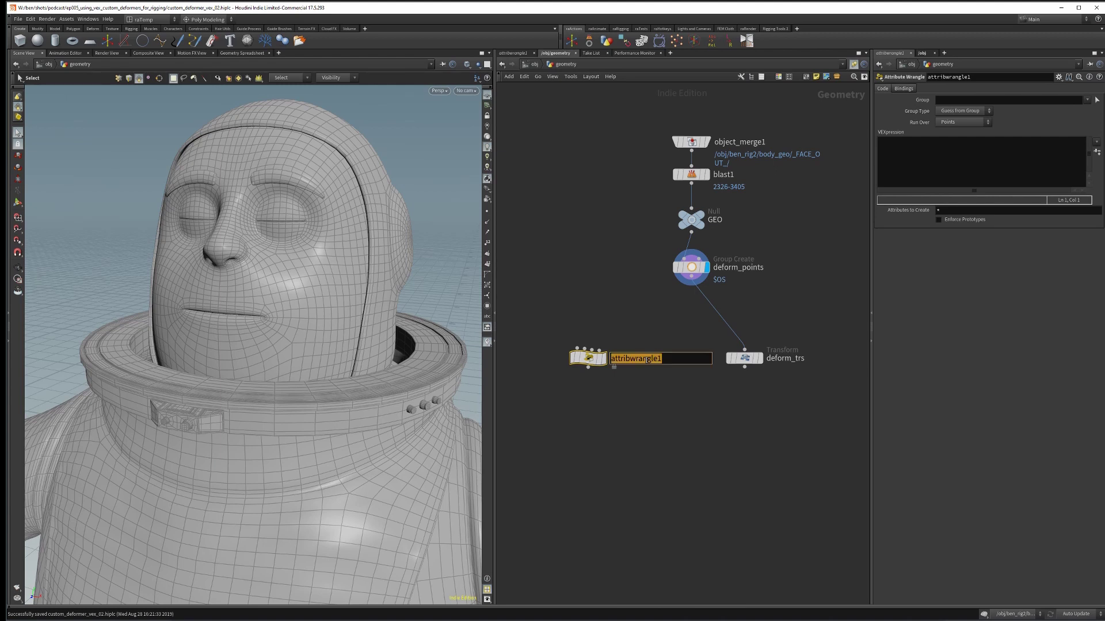
pyautogui.write('set_deform_value')
pyautogui.press('Return')
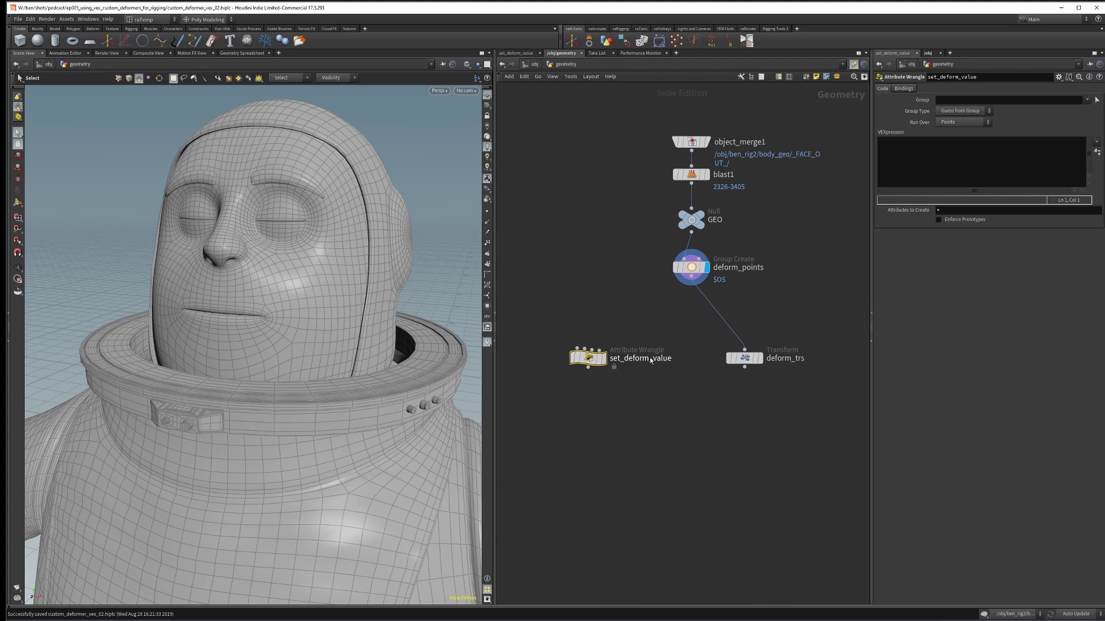
# Wire deform_points into set_deform_value's first input, set its Group to deform_points and display it
pyautogui.moveTo(577, 348); pyautogui.dragTo(688, 286)
pyautogui.click(1088, 101)
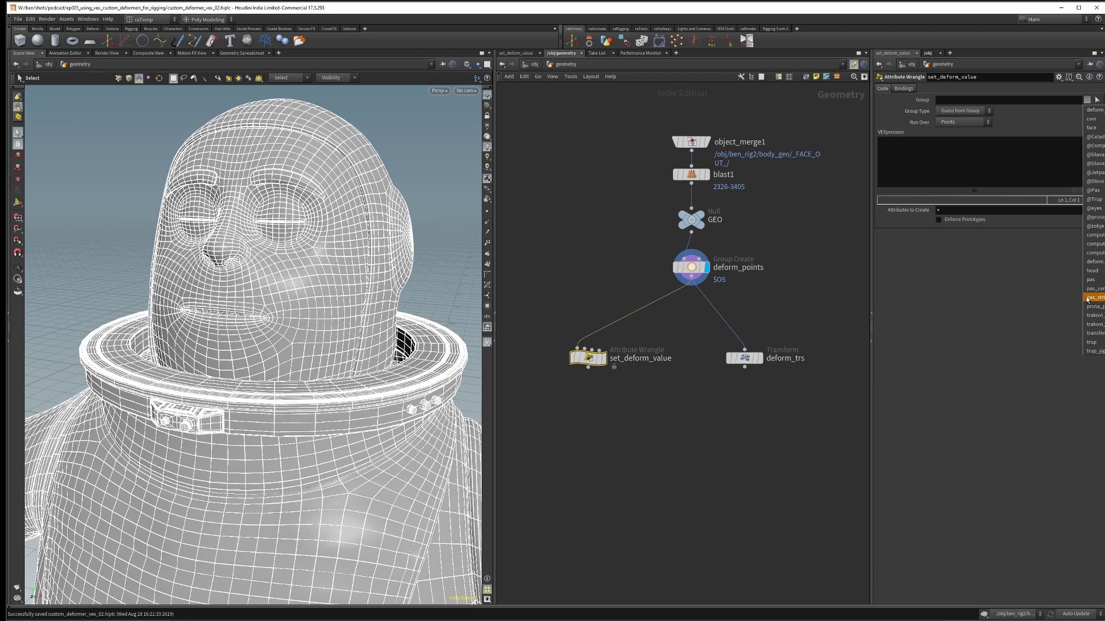
pyautogui.click(1090, 262)
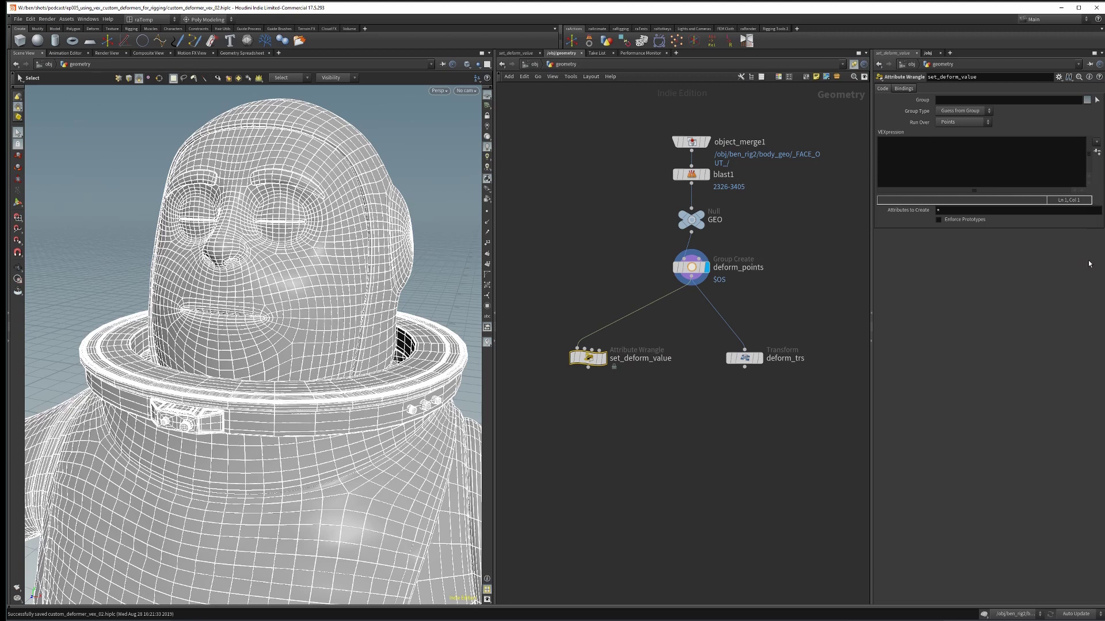
pyautogui.click(604, 359)
pyautogui.moveTo(588, 360); pyautogui.dragTo(589, 359)
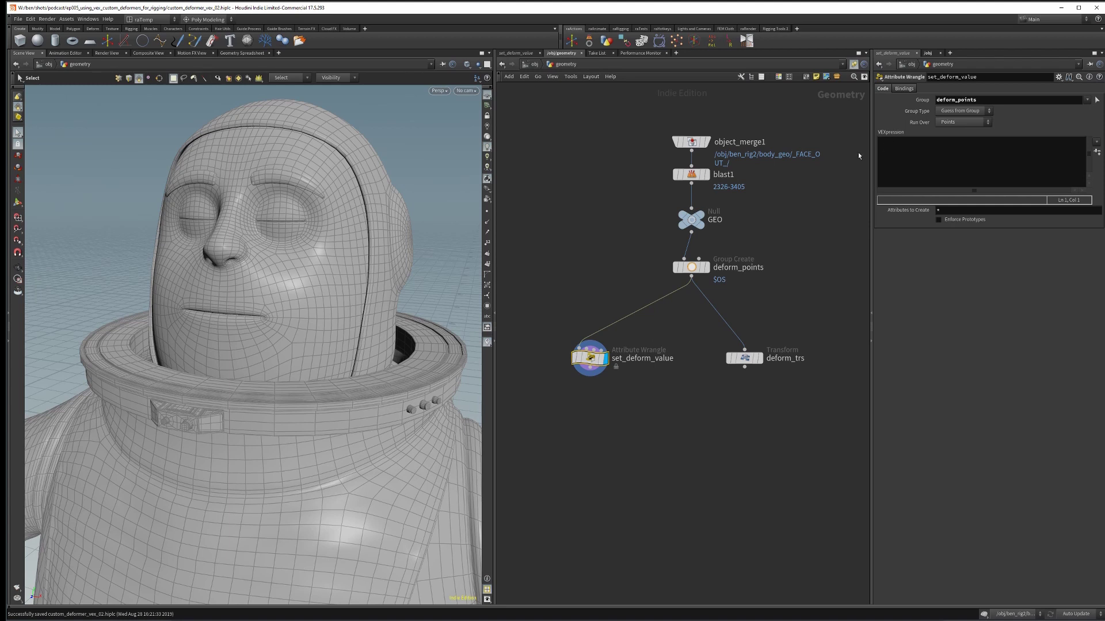
# In set_deform_value's parameter interface, add a Float parameter labelled Deform Radius and named radius
pyautogui.click(1060, 76)
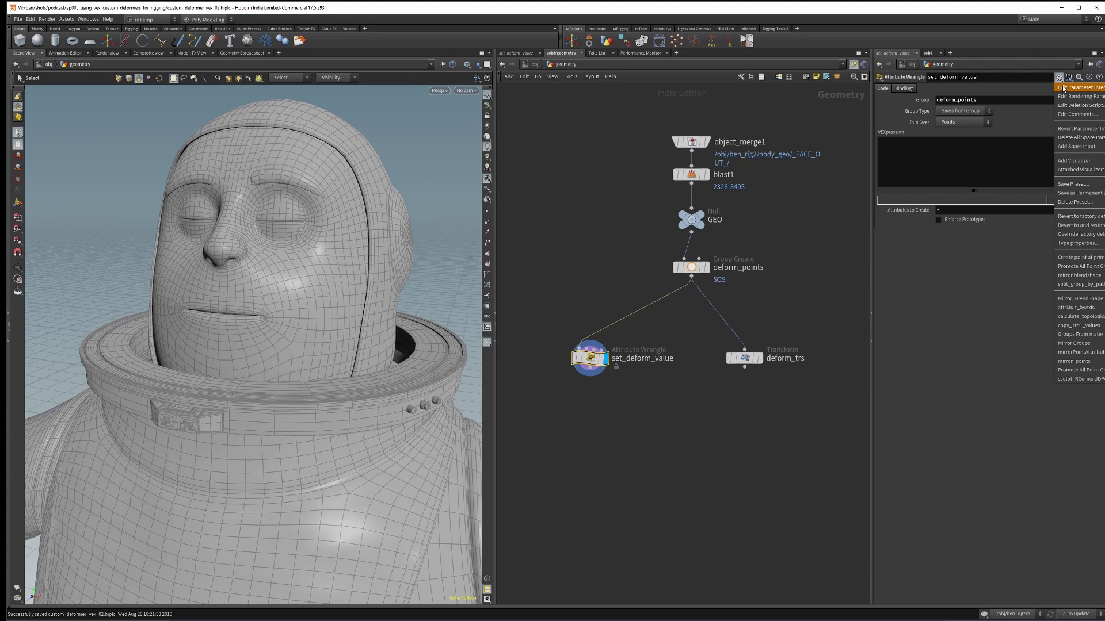
pyautogui.click(1063, 88)
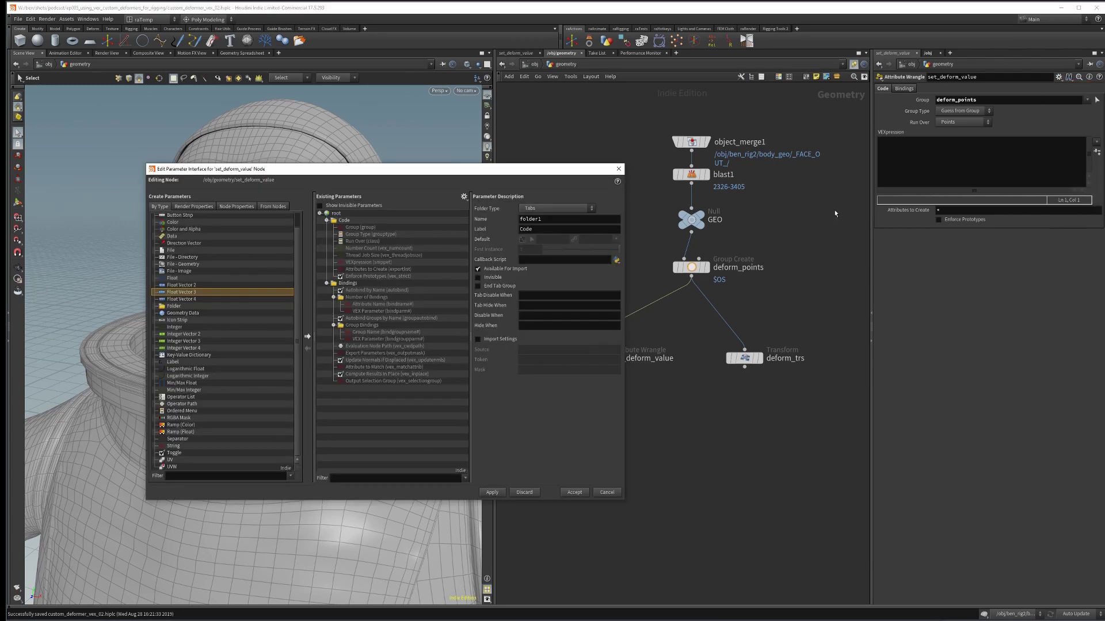
pyautogui.click(326, 221)
pyautogui.click(326, 227)
pyautogui.click(173, 278)
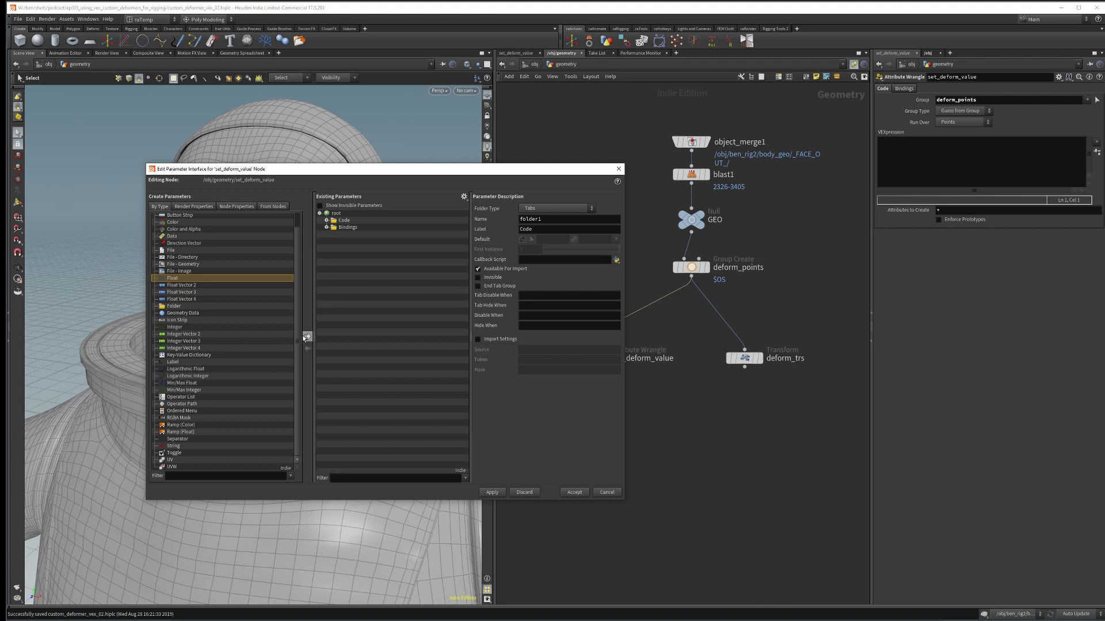
pyautogui.click(307, 336)
pyautogui.write('Radius')
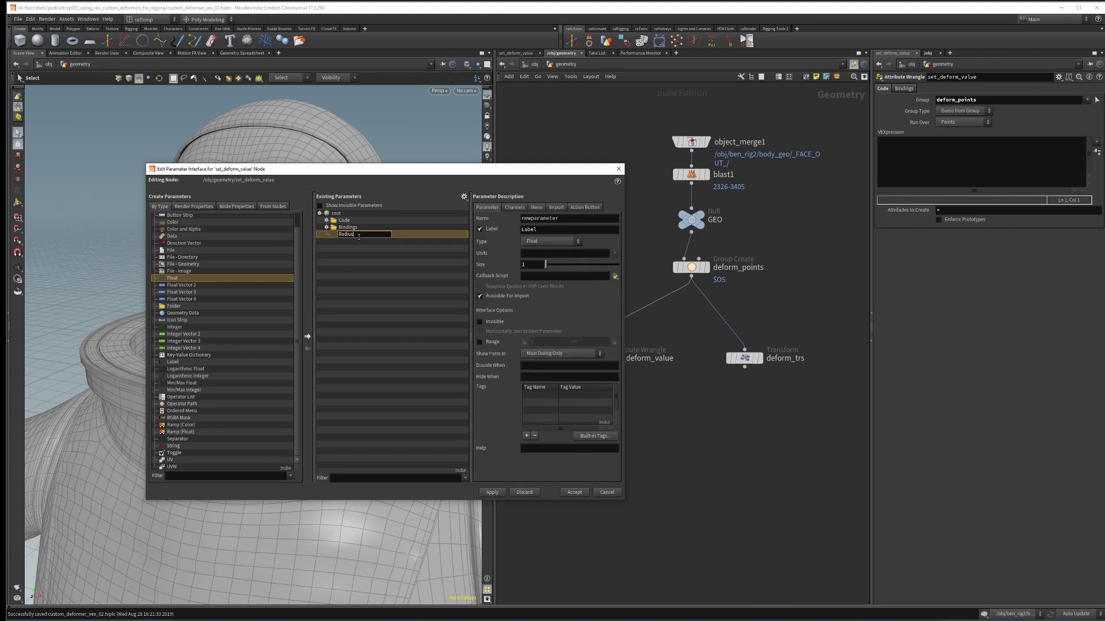
pyautogui.press('Home')
pyautogui.write('Deform')
pyautogui.press('Return')
pyautogui.doubleClick(573, 219)
pyautogui.write('radius')
pyautogui.press('Return')
# Add a Float Vector 3 parameter labelled Pivot Pos and named pivot
pyautogui.click(208, 291)
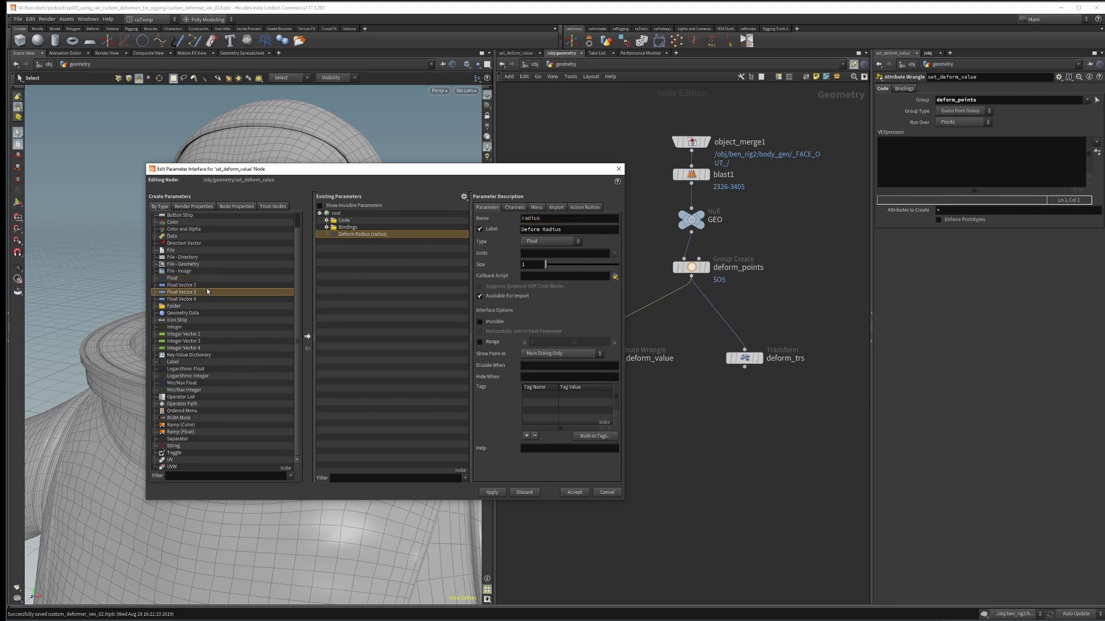
pyautogui.click(305, 337)
pyautogui.write('Pivot Pos')
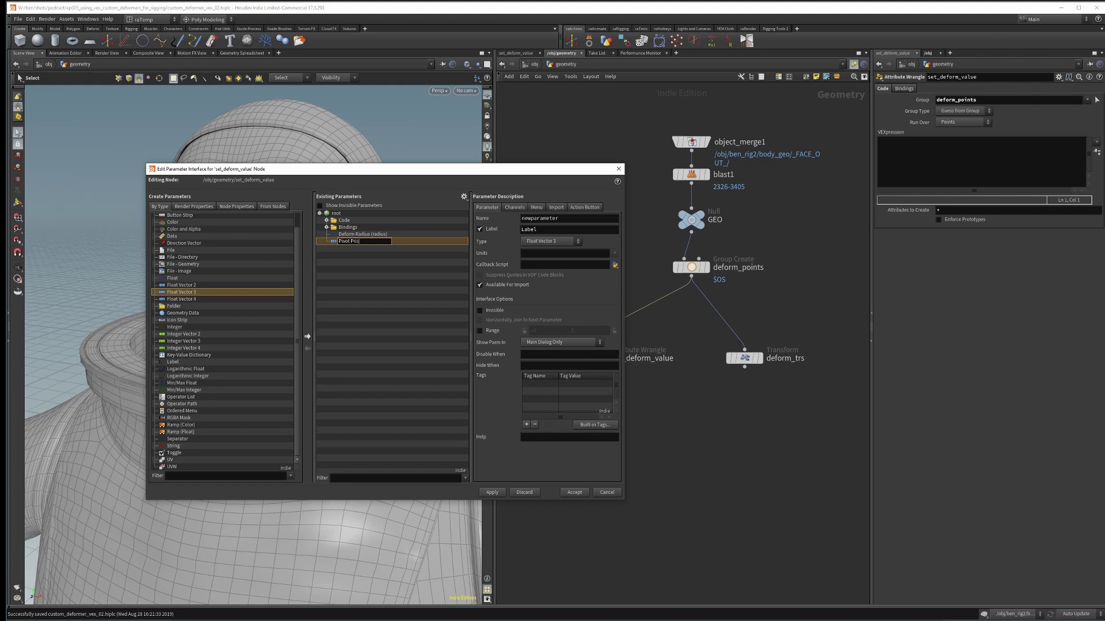
pyautogui.press('Return')
pyautogui.doubleClick(568, 220)
pyautogui.write('pivot')
pyautogui.press('Return')
# Add a float ramp parameter labelled Falloff and named falloff, and accept the parameter interface changes
pyautogui.click(197, 432)
pyautogui.click(307, 337)
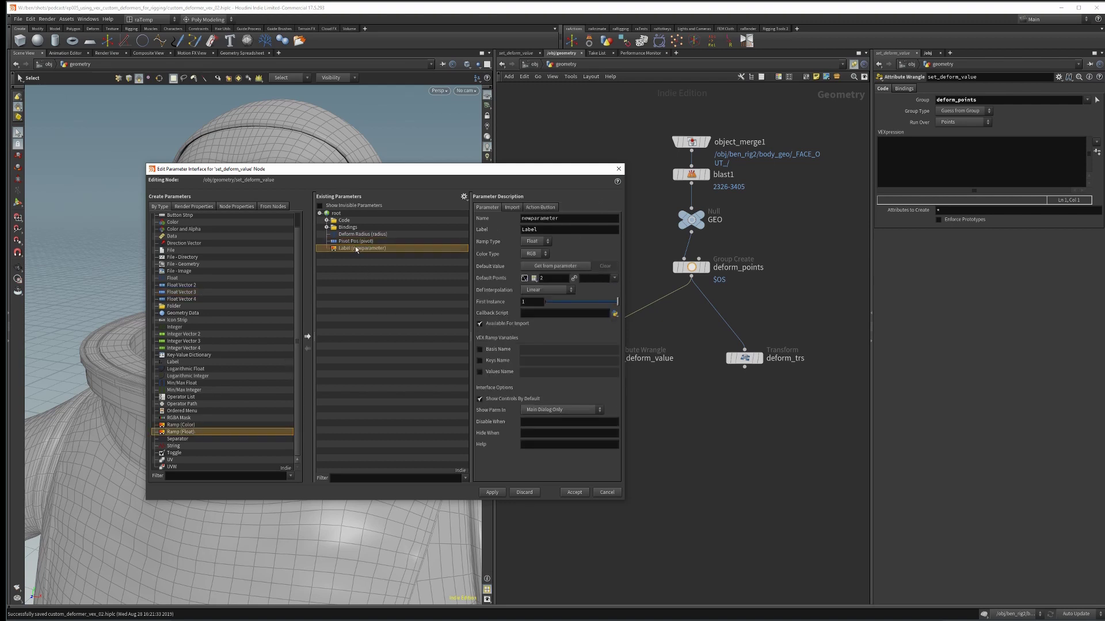
pyautogui.write('Falloff')
pyautogui.press('Return')
pyautogui.doubleClick(570, 217)
pyautogui.write('falloff')
pyautogui.press('Return')
pyautogui.click(573, 492)
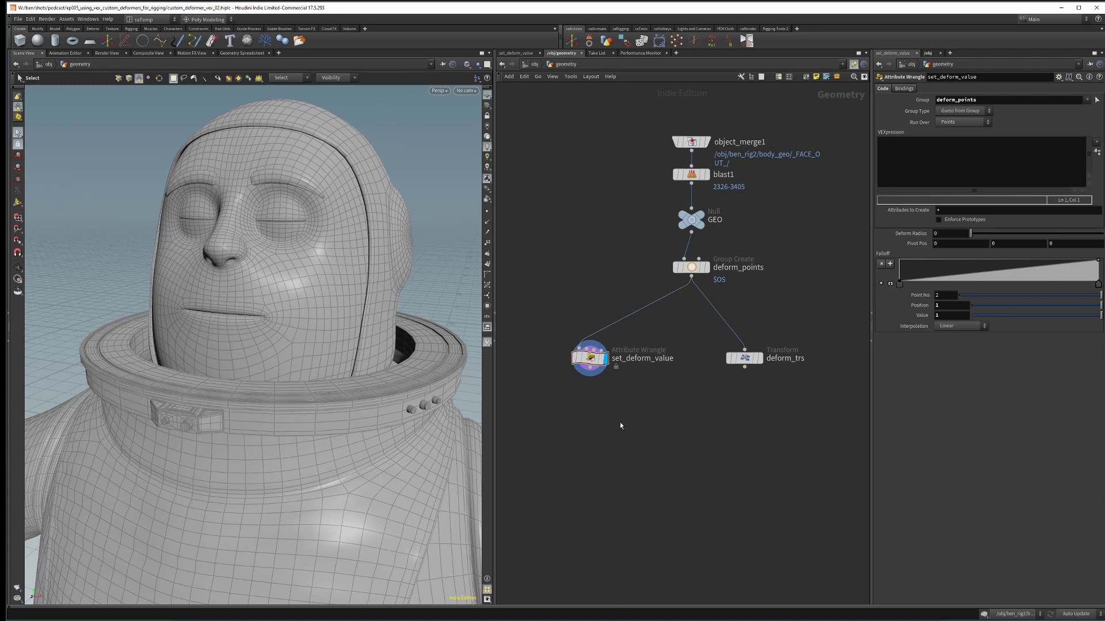
# Link set_deform_value's Pivot Pos to the dropoff_pivot null's Pivot Pos with relative channel references
pyautogui.press('u')
pyautogui.moveTo(556, 320); pyautogui.dragTo(669, 373)
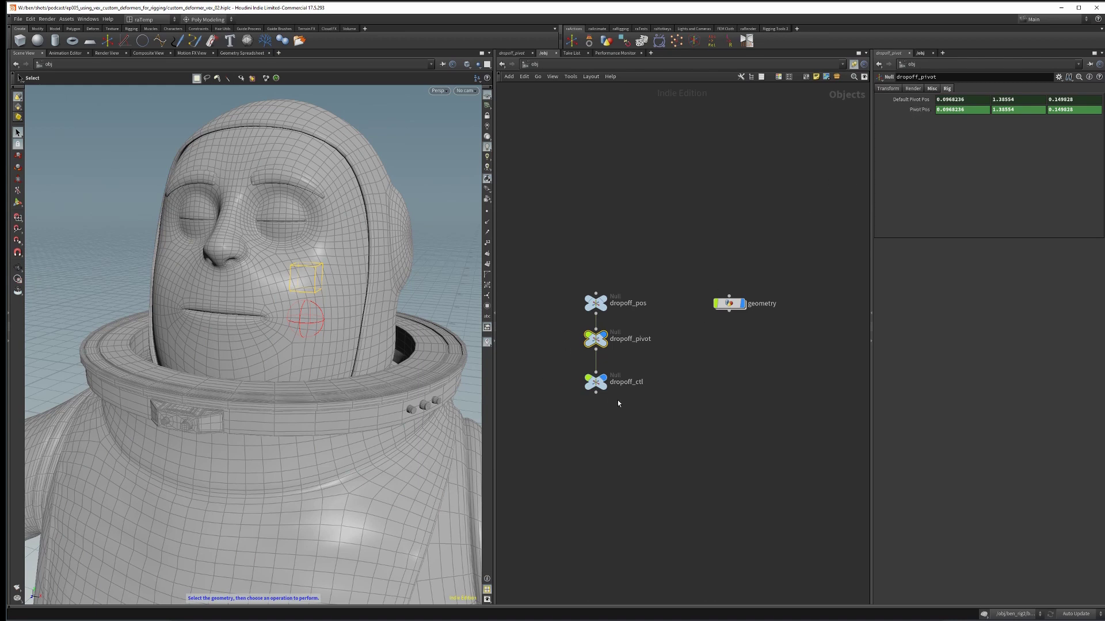
pyautogui.moveTo(551, 368); pyautogui.dragTo(644, 409)
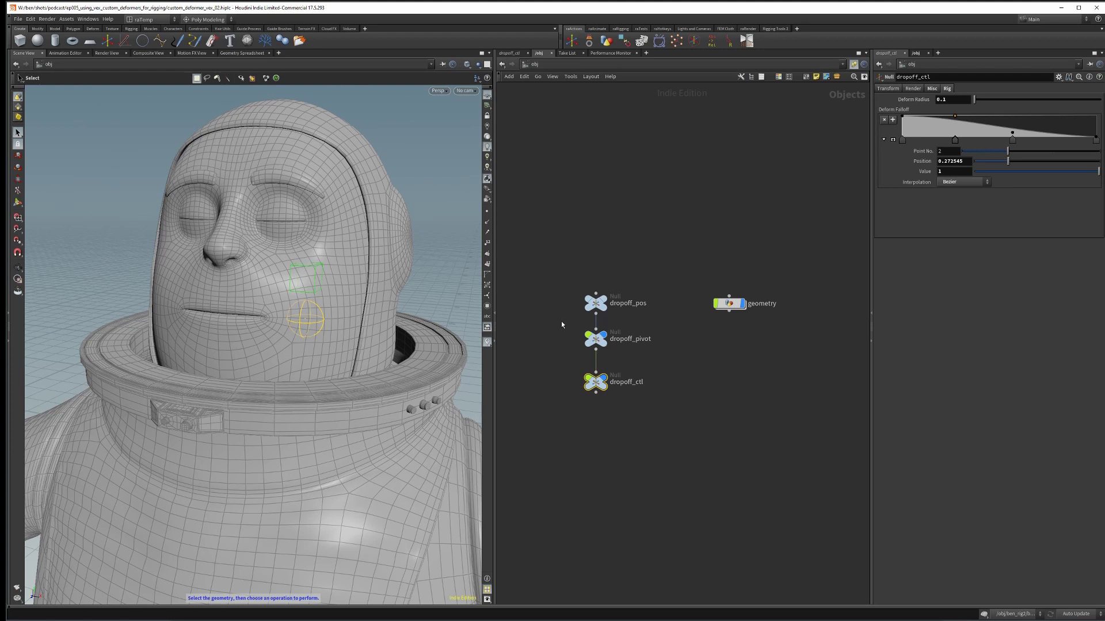
pyautogui.moveTo(561, 325); pyautogui.dragTo(656, 351)
pyautogui.rightClick(917, 109)
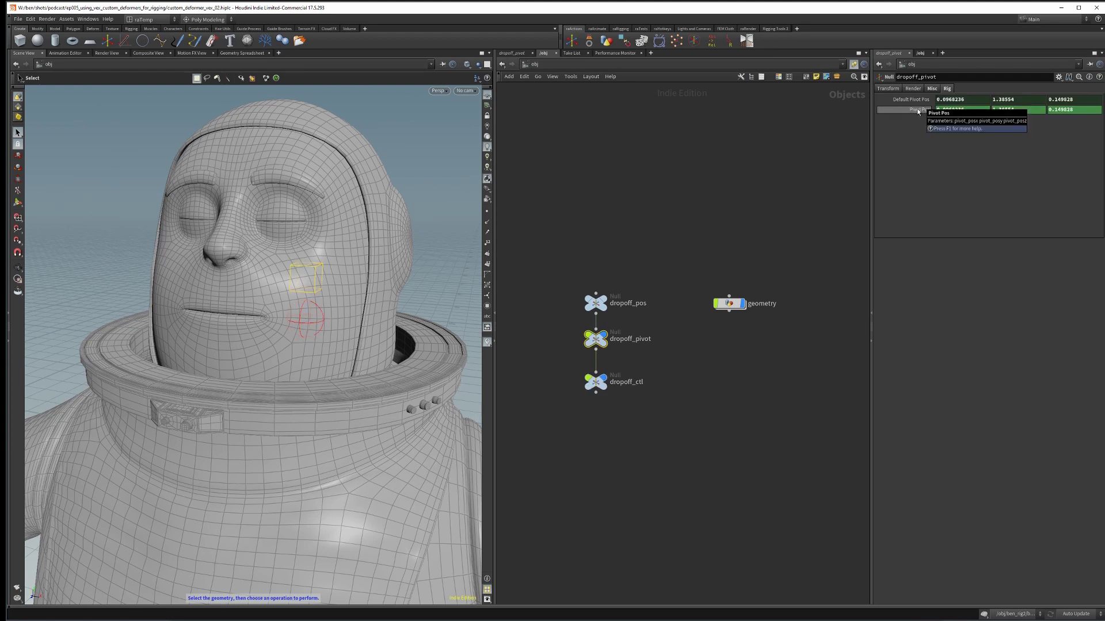
pyautogui.click(939, 168)
pyautogui.doubleClick(729, 303)
pyautogui.moveTo(535, 310); pyautogui.dragTo(656, 375)
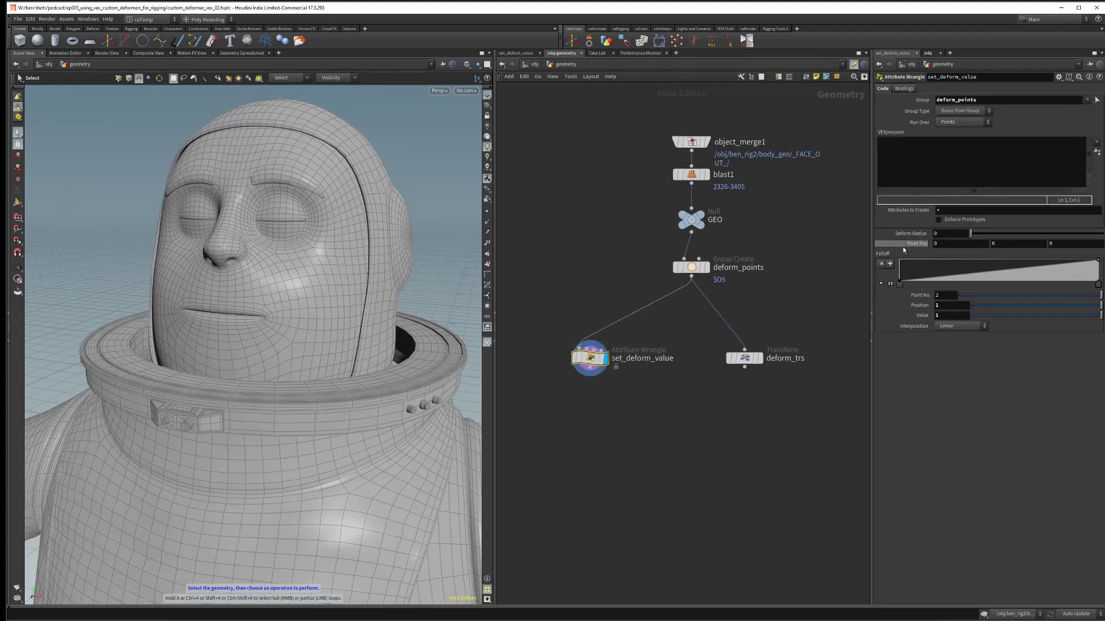
pyautogui.rightClick(911, 243)
pyautogui.click(943, 329)
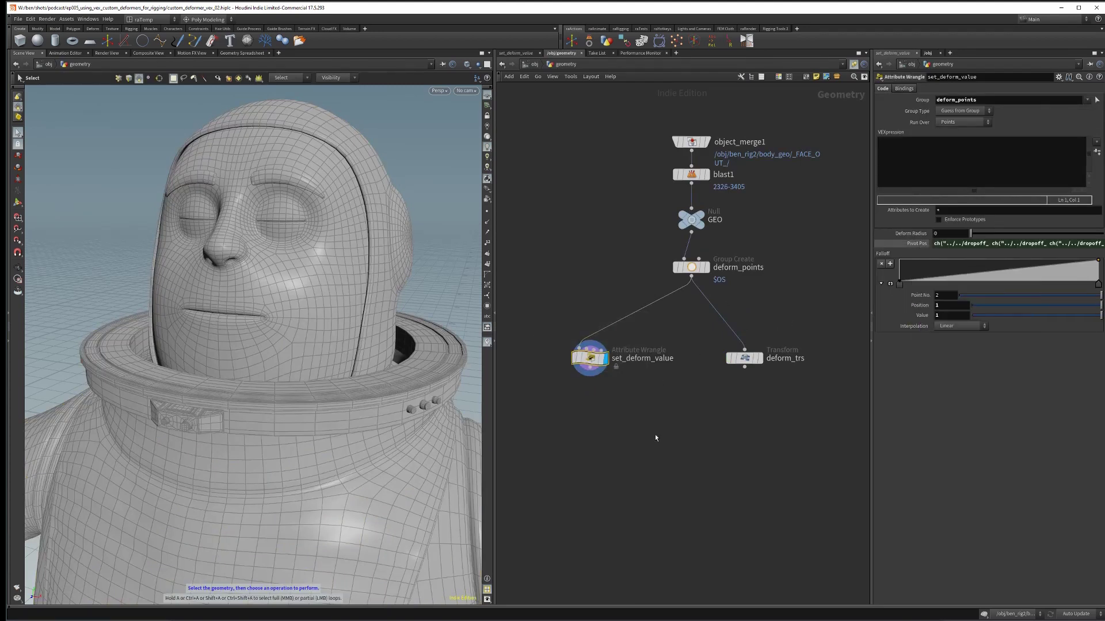
# Link set_deform_value's Deform Radius to the dropoff_ctl null's Deform Radius with a relative channel reference
pyautogui.press('u')
pyautogui.moveTo(613, 407); pyautogui.dragTo(614, 408)
pyautogui.rightClick(920, 102)
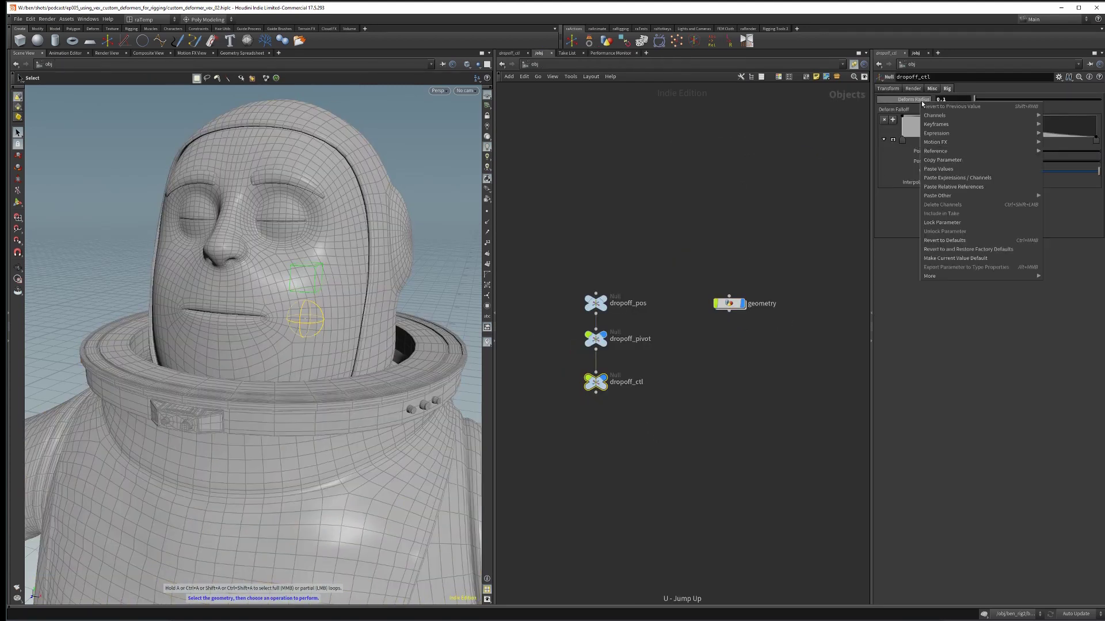
pyautogui.click(942, 160)
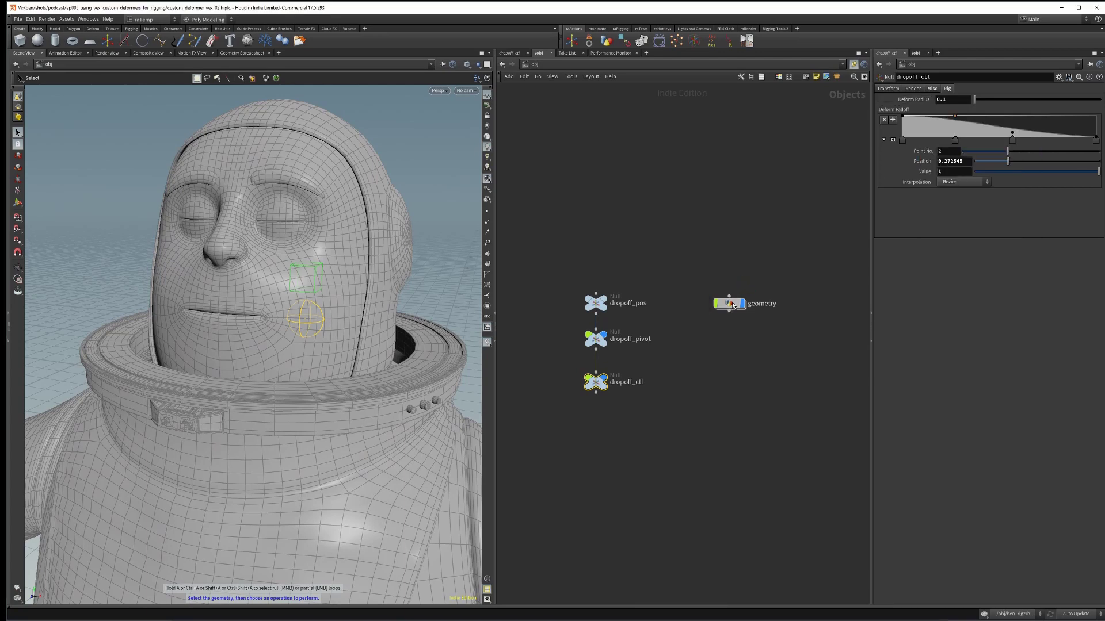
pyautogui.doubleClick(729, 304)
pyautogui.rightClick(917, 235)
pyautogui.click(944, 321)
# Link set_deform_value's Falloff ramp to the dropoff_ctl null's Deform Falloff ramp with relative references
pyautogui.press('u')
pyautogui.moveTo(622, 404); pyautogui.dragTo(581, 371)
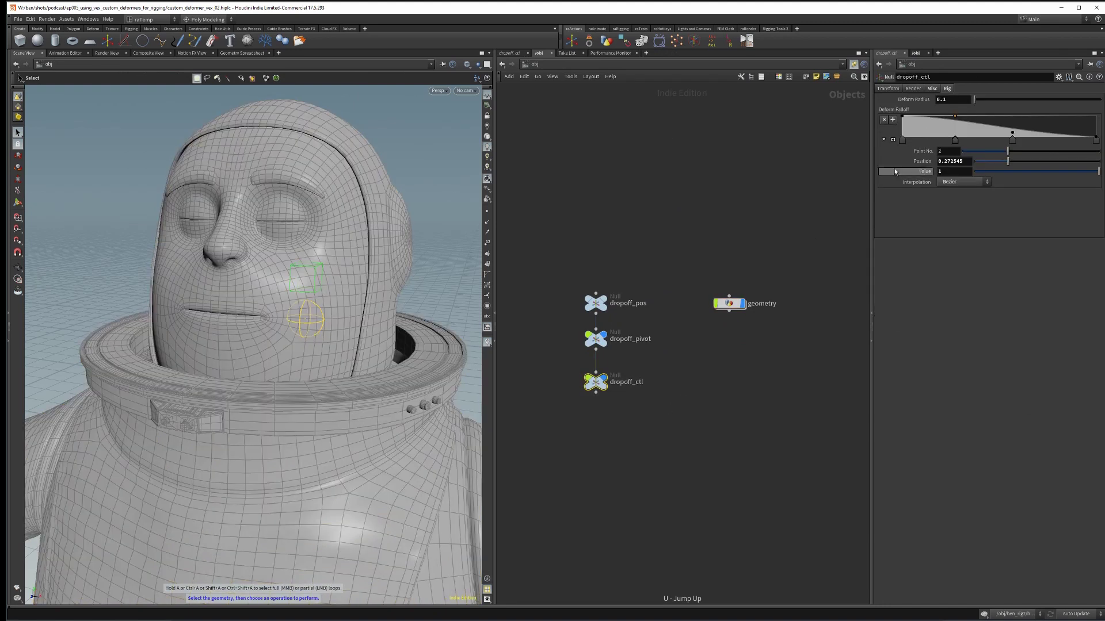
pyautogui.rightClick(901, 109)
pyautogui.click(919, 168)
pyautogui.doubleClick(729, 304)
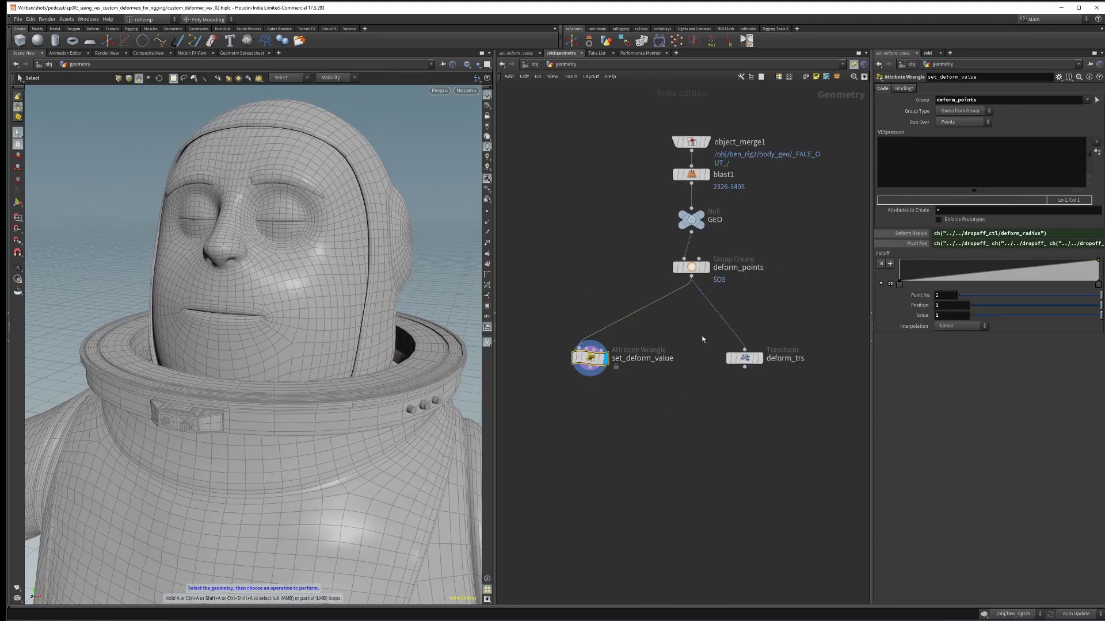
pyautogui.rightClick(885, 254)
pyautogui.click(909, 338)
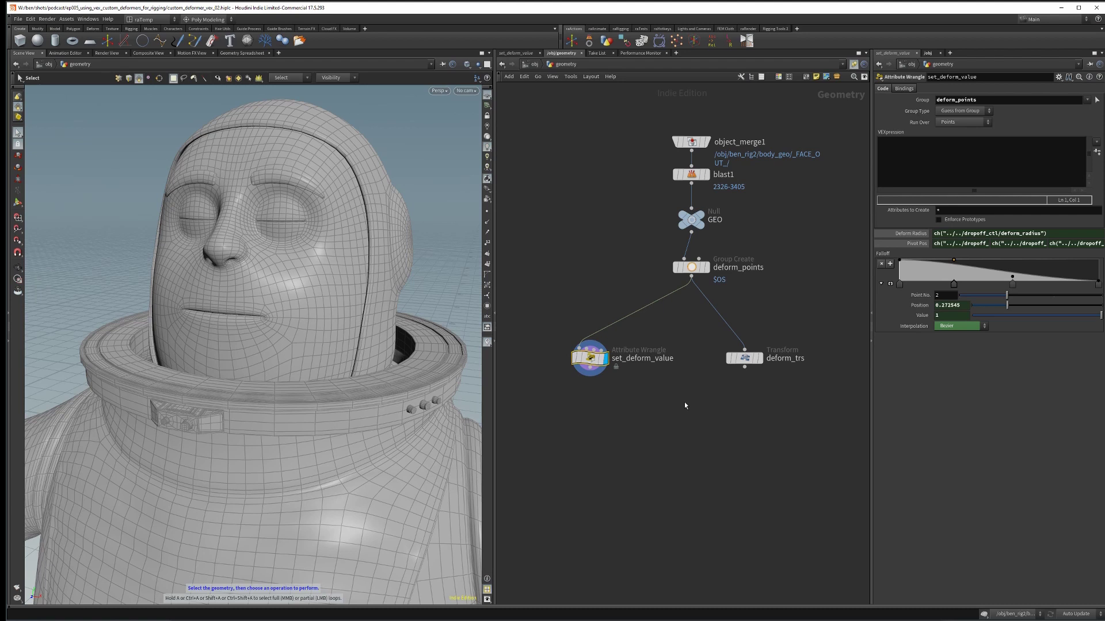
pyautogui.click(889, 152)
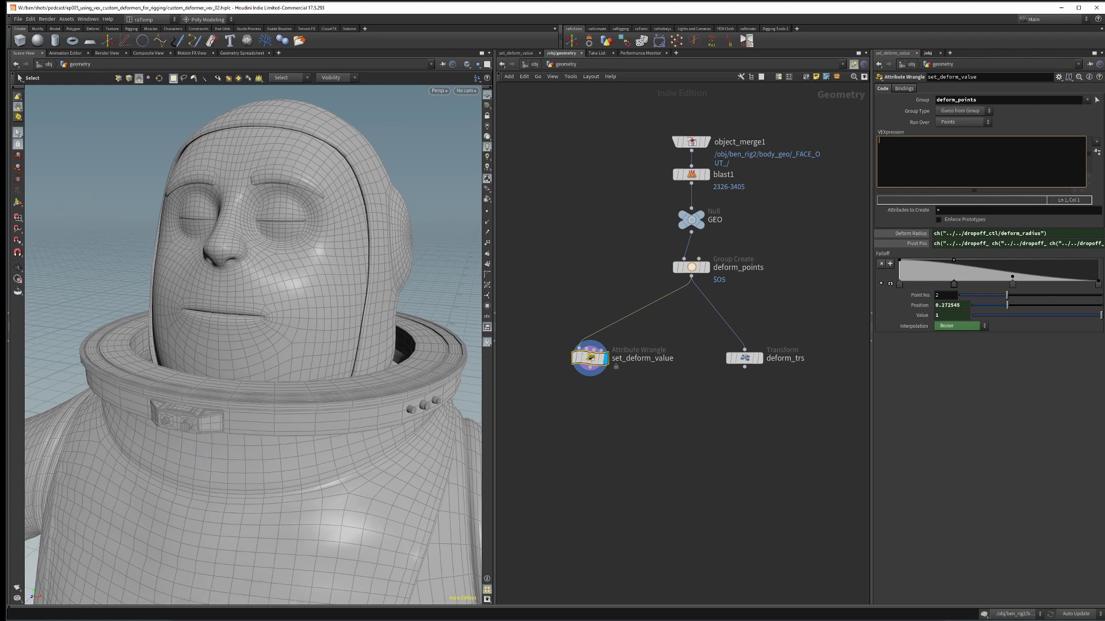
pyautogui.click(905, 155)
pyautogui.write('@deform_va')
pyautogui.write('l = 0;')
pyautogui.press('Return')
pyautogui.write('float radius = ch("radius");')
pyautogui.press('Return')
pyautogui.write('float pivot = chv("pivot");')
pyautogui.press('Return')
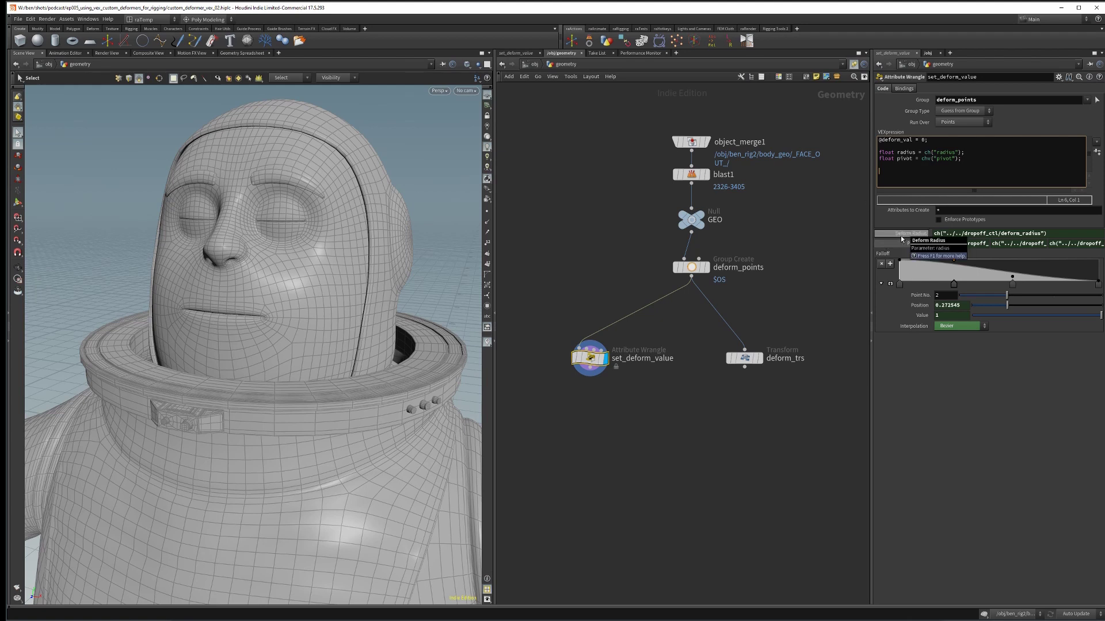
# Add float pivot_distance = distance( @P, pivot ); to the code, followed by an empty if( pivot_distance < radius ) block
pyautogui.write('float pivot')
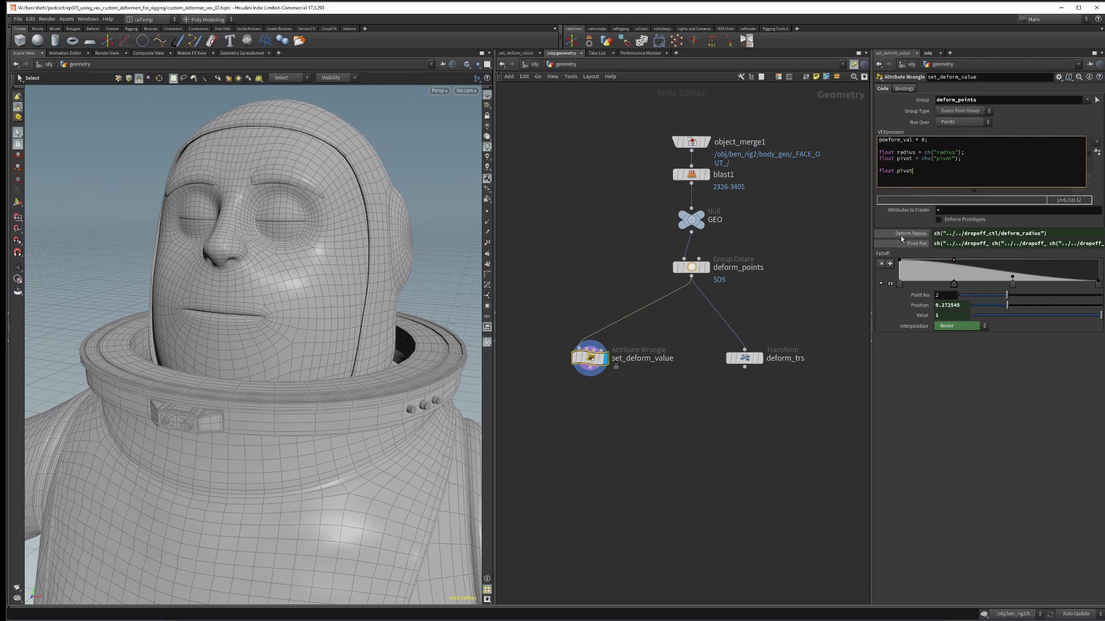
pyautogui.write('_distance = distance( @P, pivot );')
pyautogui.press('Return')
pyautogui.write('if()')
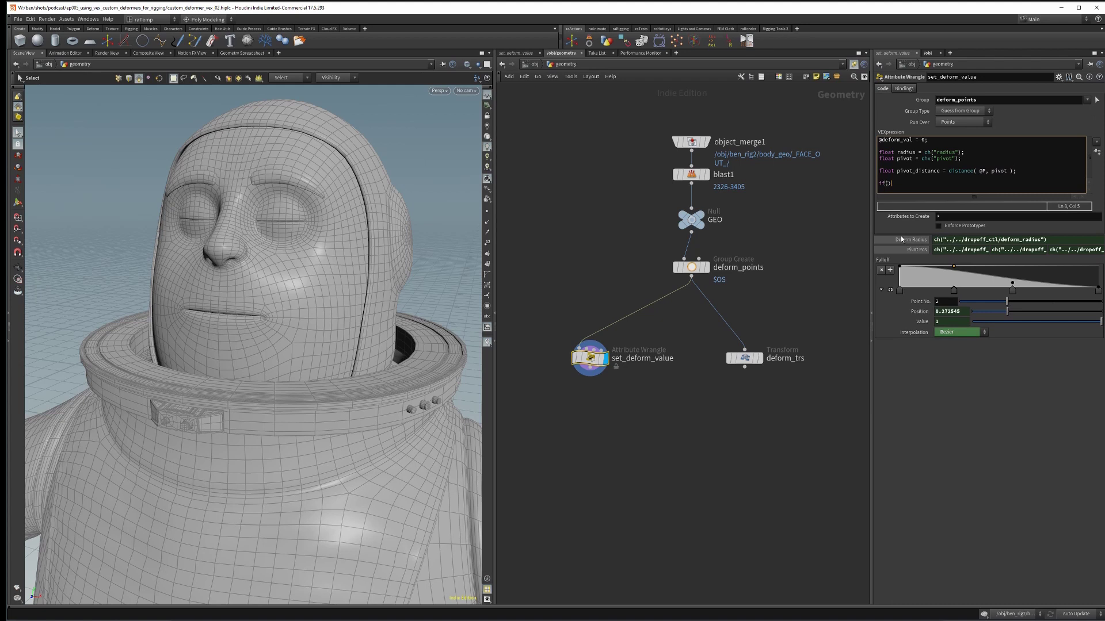
pyautogui.write('pivot_distance < radius )')
pyautogui.press('Return')
pyautogui.write('{')
pyautogui.press('Return')
pyautogui.write('};')
pyautogui.press('Up')
pyautogui.press('Return')
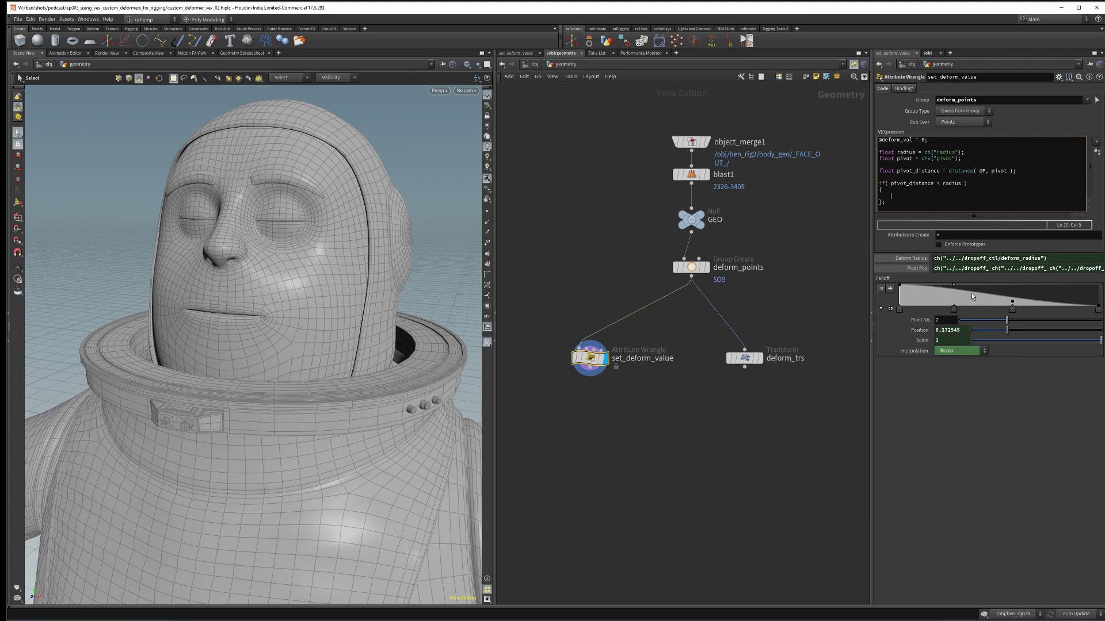
pyautogui.write('oat ramp_pos = fit(pivot_distance, 0, ra')
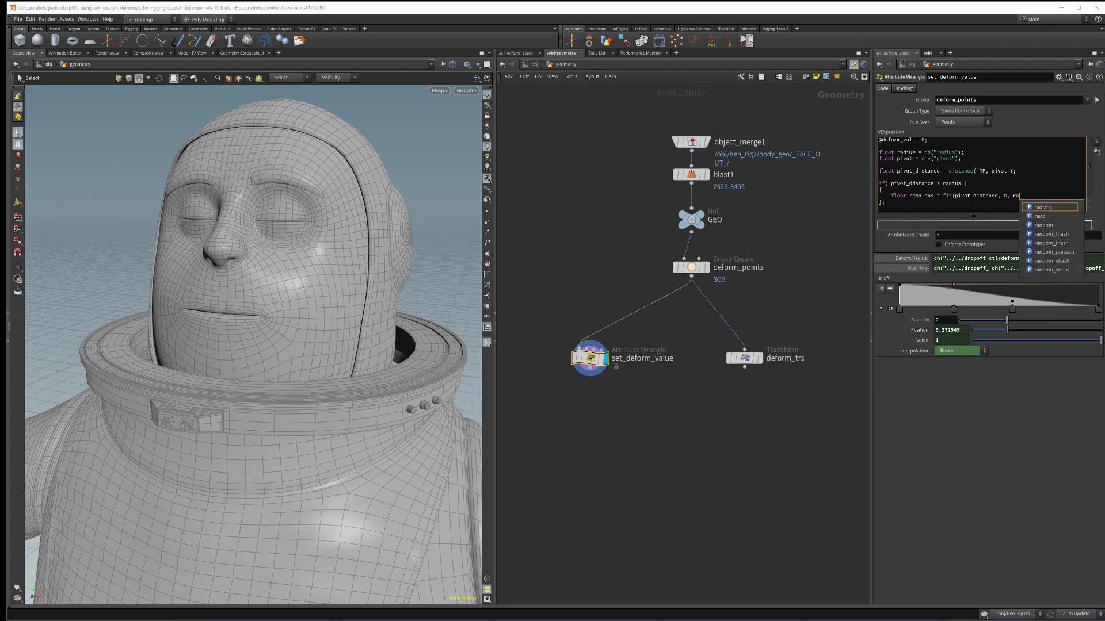
pyautogui.write('dius,')
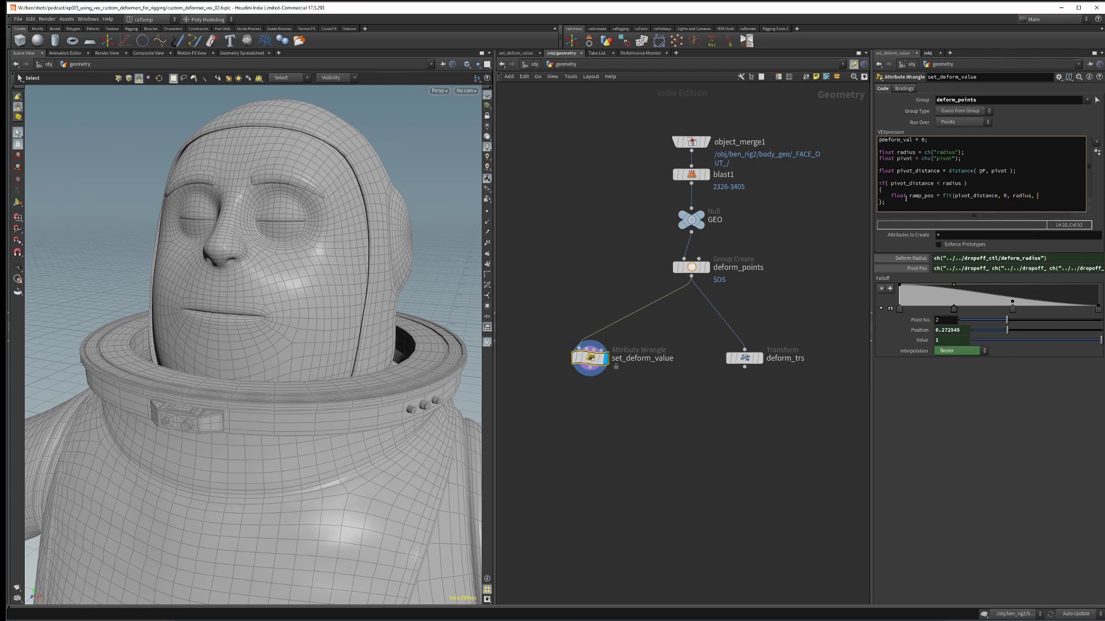
pyautogui.write(' 0, 1);')
pyautogui.press('Return')
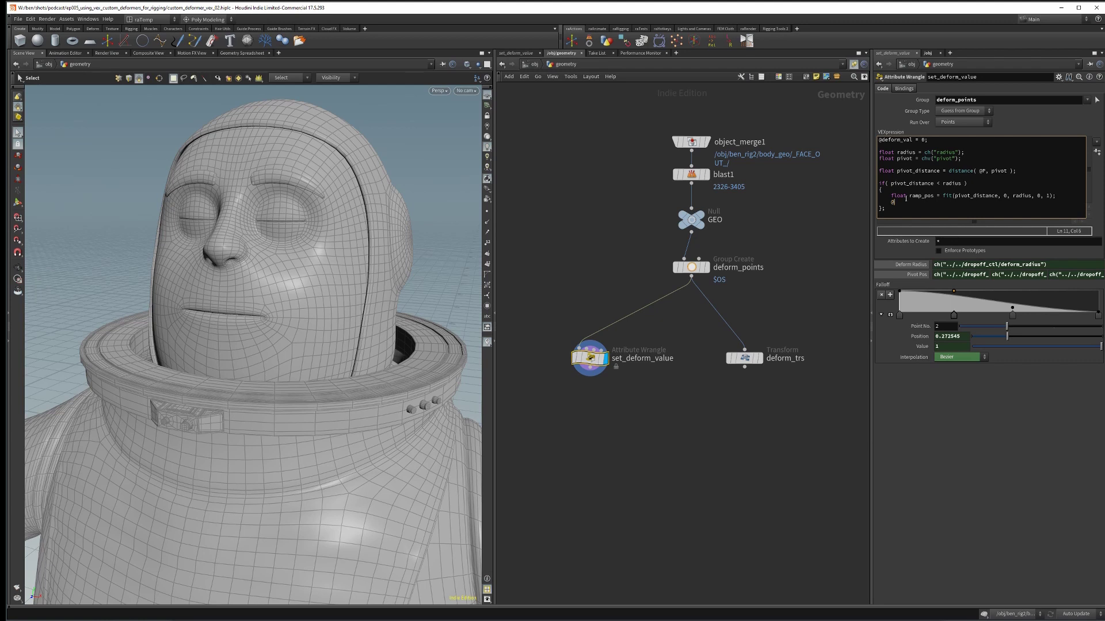
pyautogui.write('deform_val = chramp( "')
pyautogui.write('falloff", ramp_pos);')
pyautogui.click(904, 210)
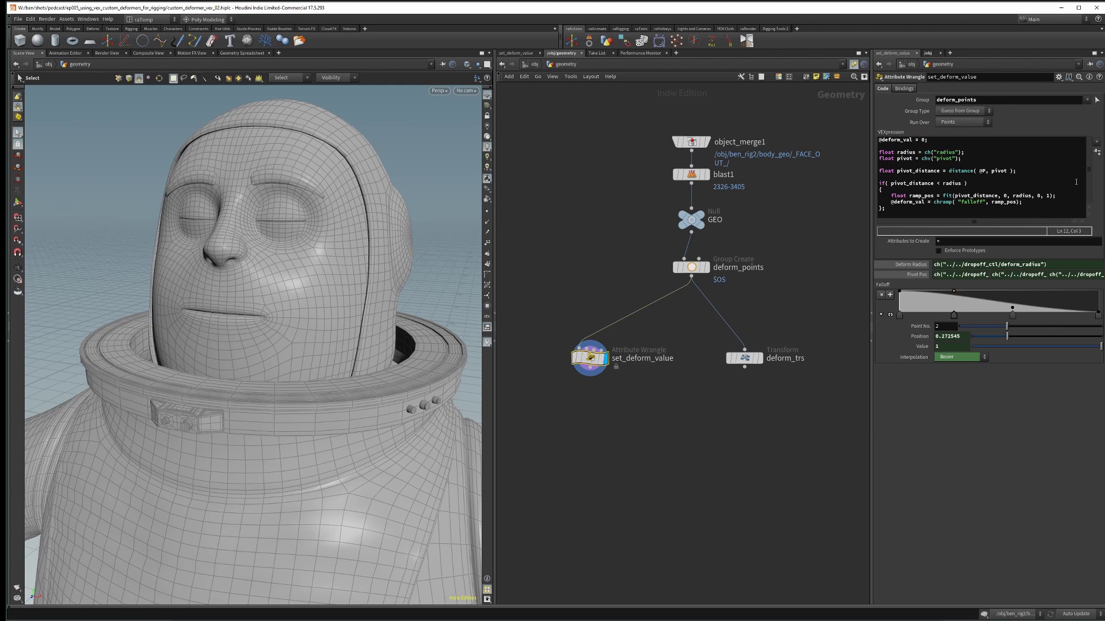
# Add an Attribute Wrangle node below set_deform_value and name it set_position
pyautogui.moveTo(673, 419); pyautogui.dragTo(689, 397, button='middle')
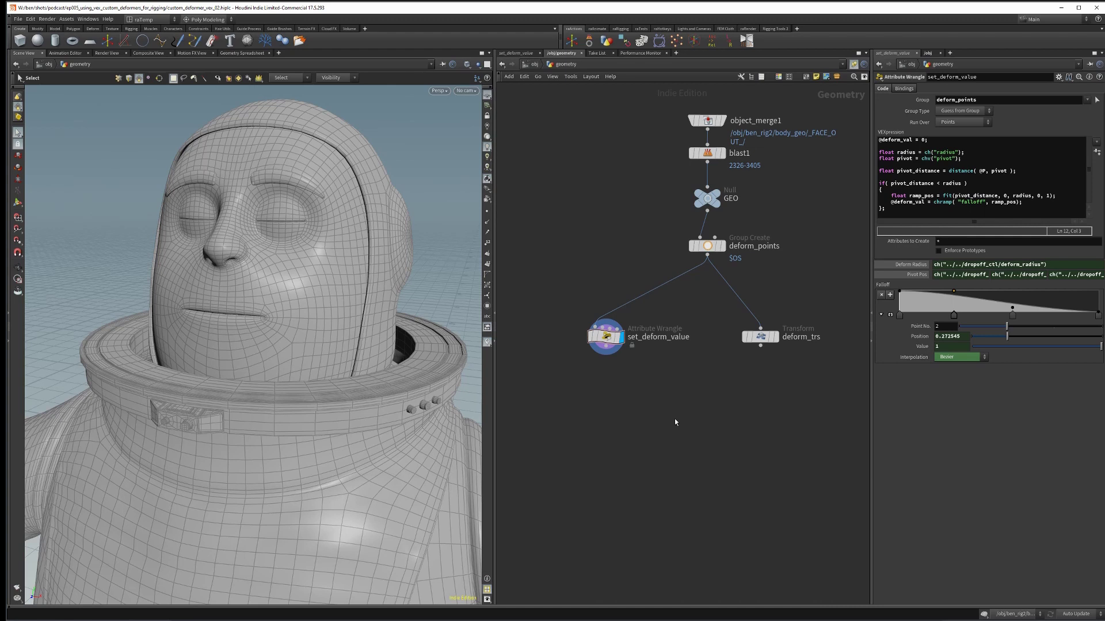
pyautogui.press('Tab')
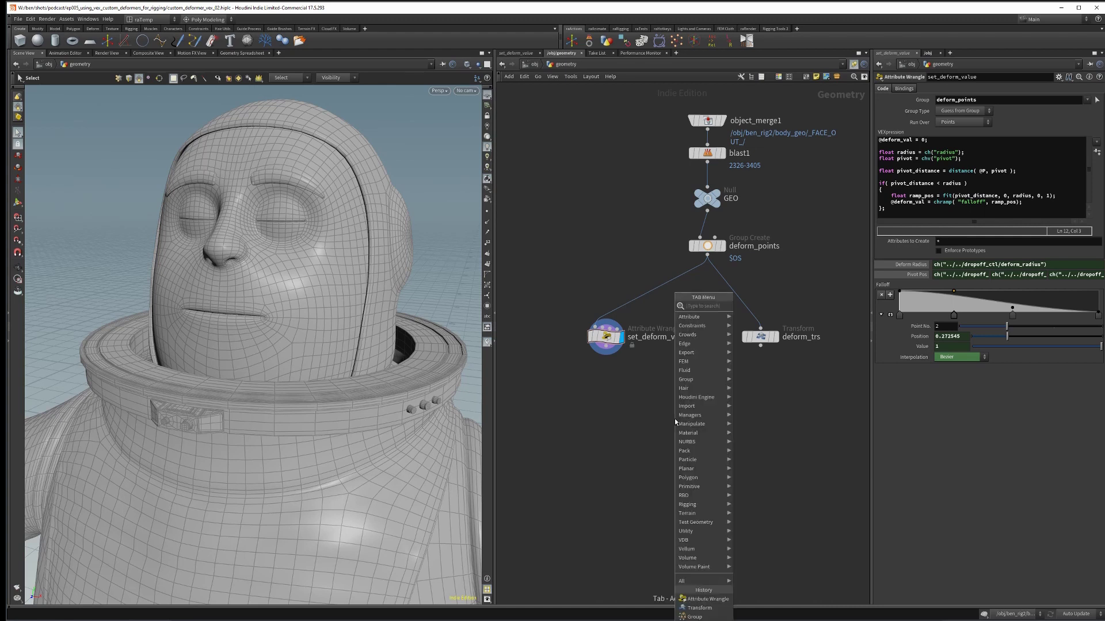
pyautogui.write('poin')
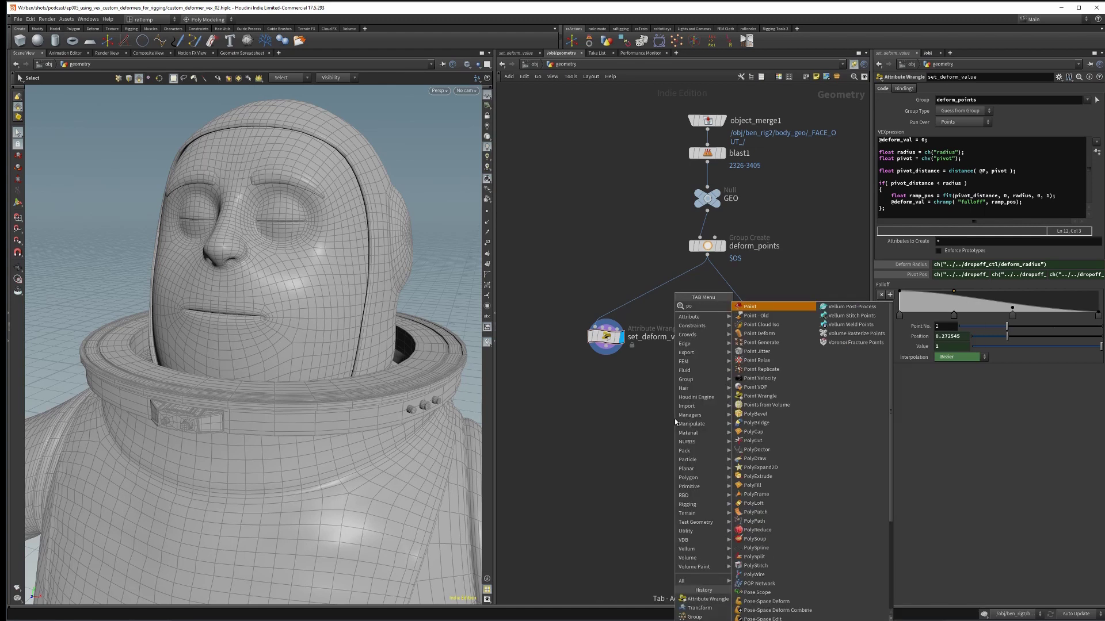
pyautogui.press('BackSpace')
pyautogui.press('BackSpace')
pyautogui.press('BackSpace')
pyautogui.press('BackSpace')
pyautogui.write('attw')
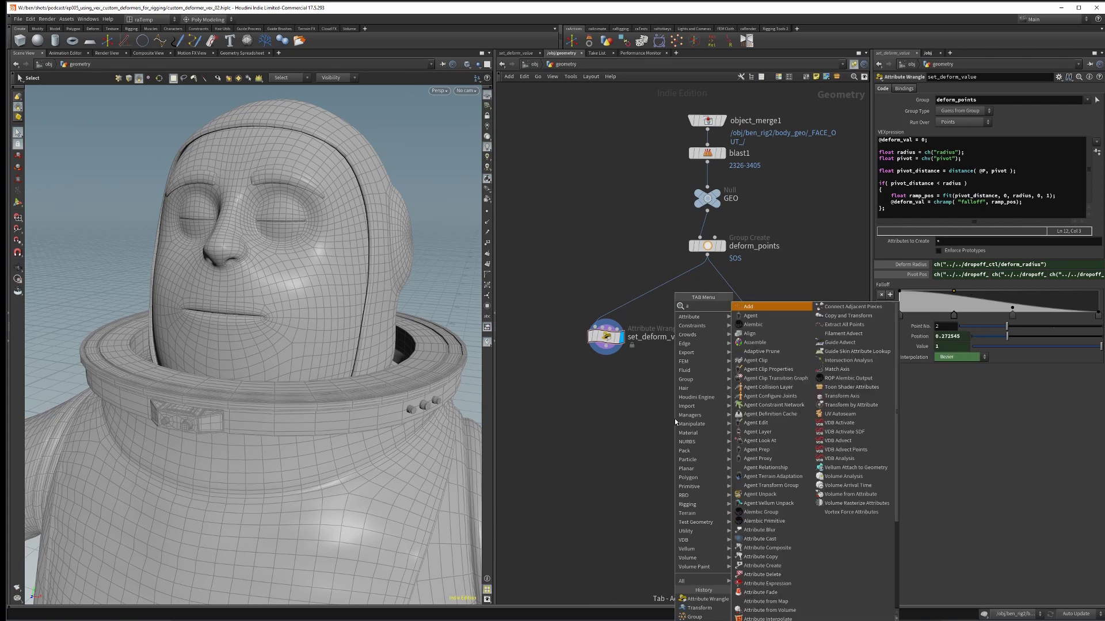
pyautogui.press('Return')
pyautogui.click(674, 421)
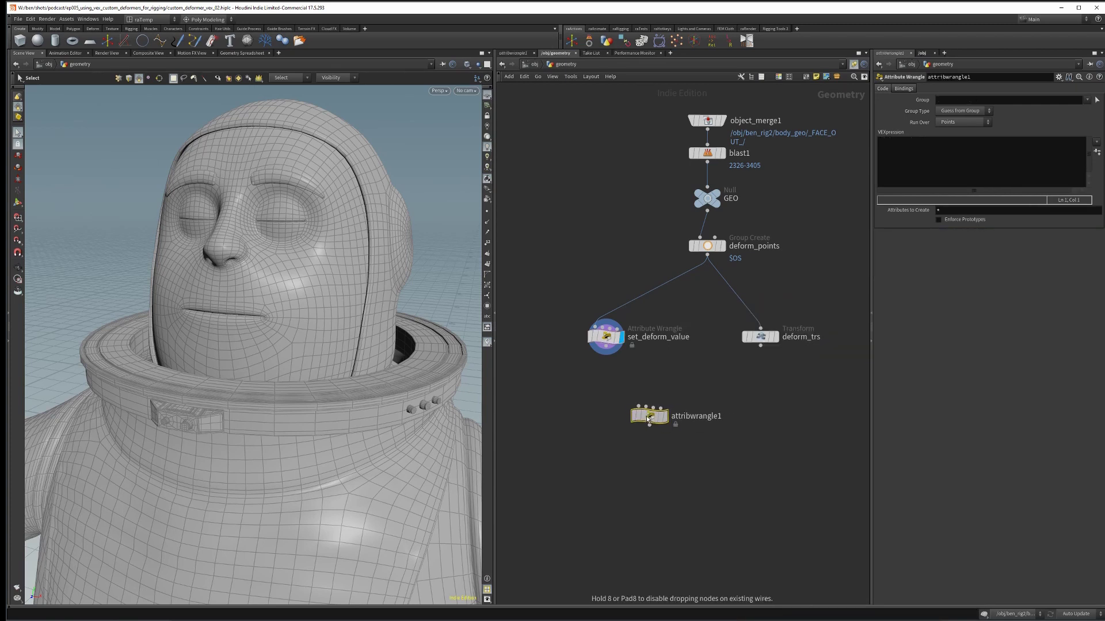
pyautogui.doubleClick(718, 414)
pyautogui.write('set_position')
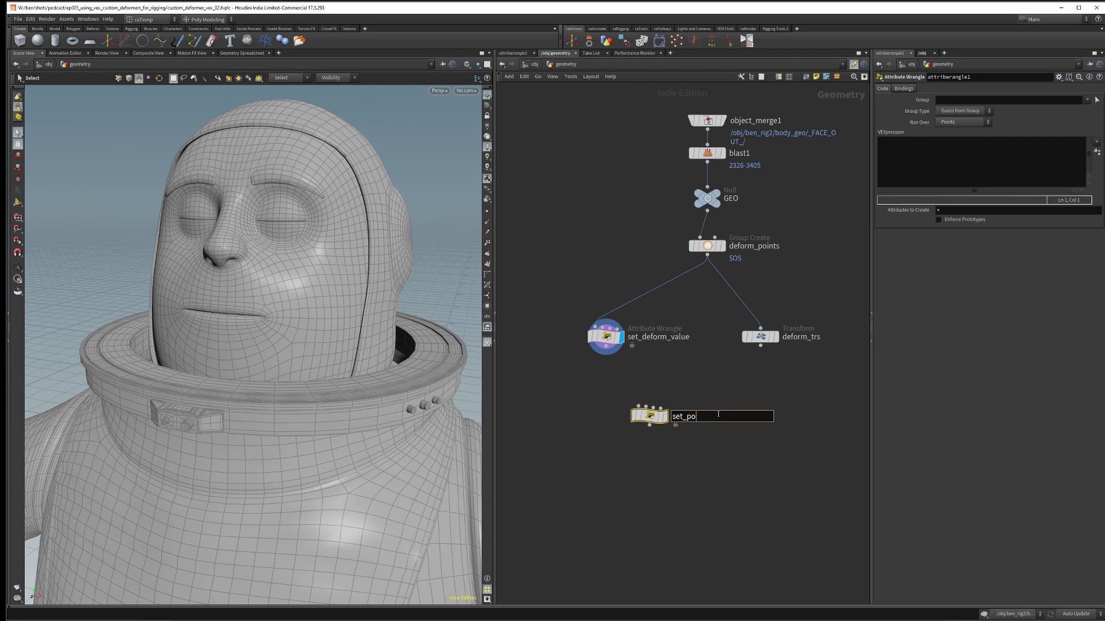
pyautogui.press('Return')
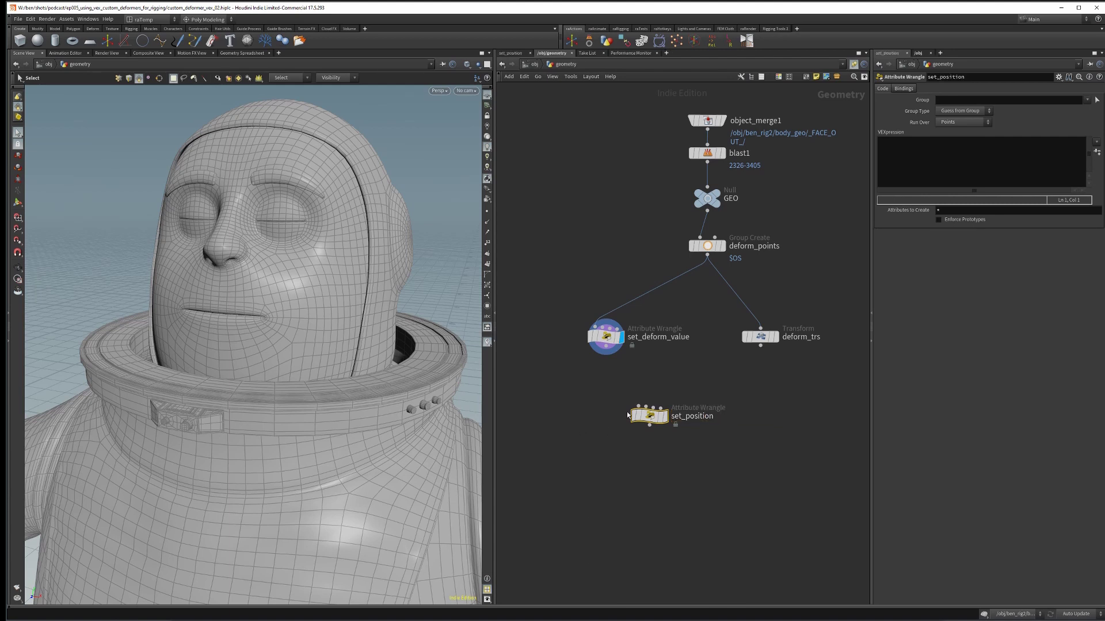
# Wire set_deform_value and deform_trs into set_position's first and second inputs, display set_position, and set its Group to deform_points
pyautogui.moveTo(605, 355); pyautogui.dragTo(639, 406)
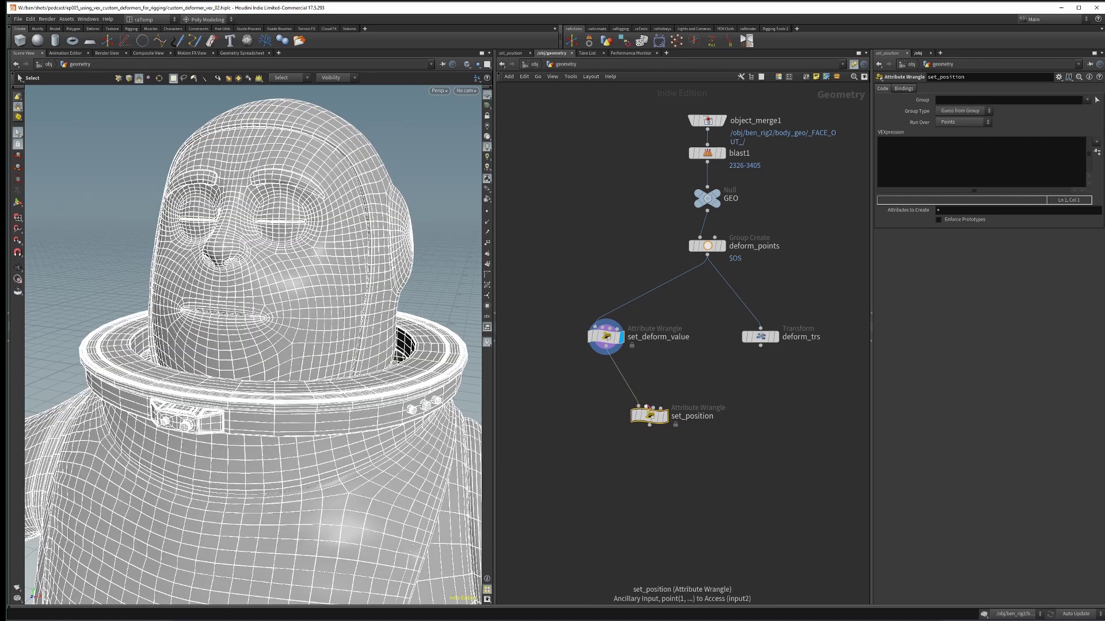
pyautogui.click(668, 397)
pyautogui.moveTo(649, 415); pyautogui.dragTo(658, 420)
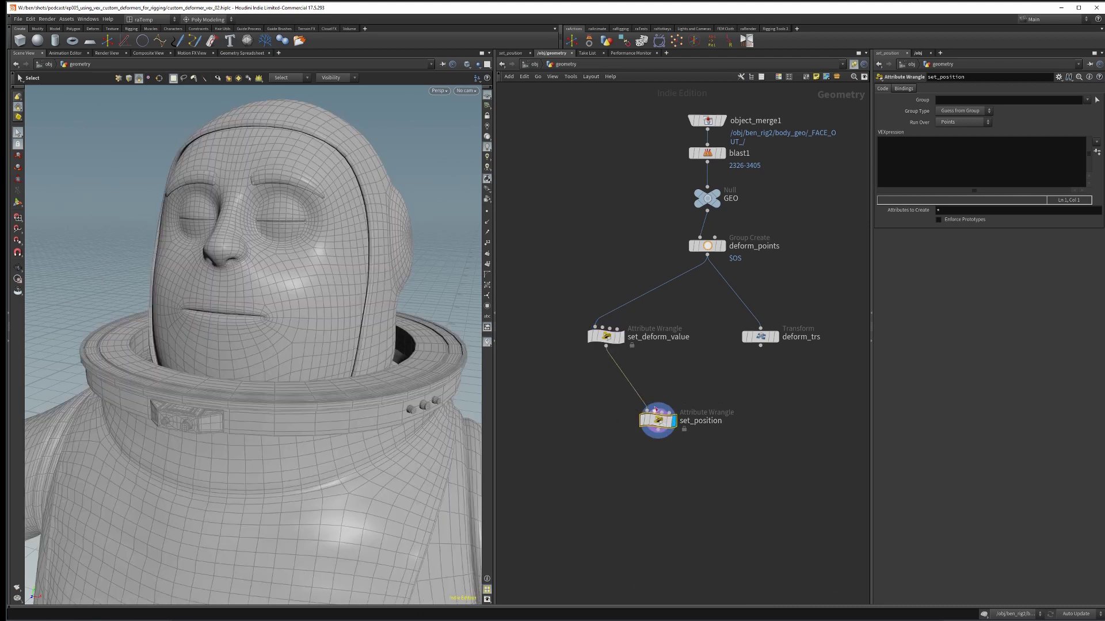
pyautogui.moveTo(606, 337); pyautogui.dragTo(623, 343)
pyautogui.moveTo(654, 412); pyautogui.dragTo(759, 344)
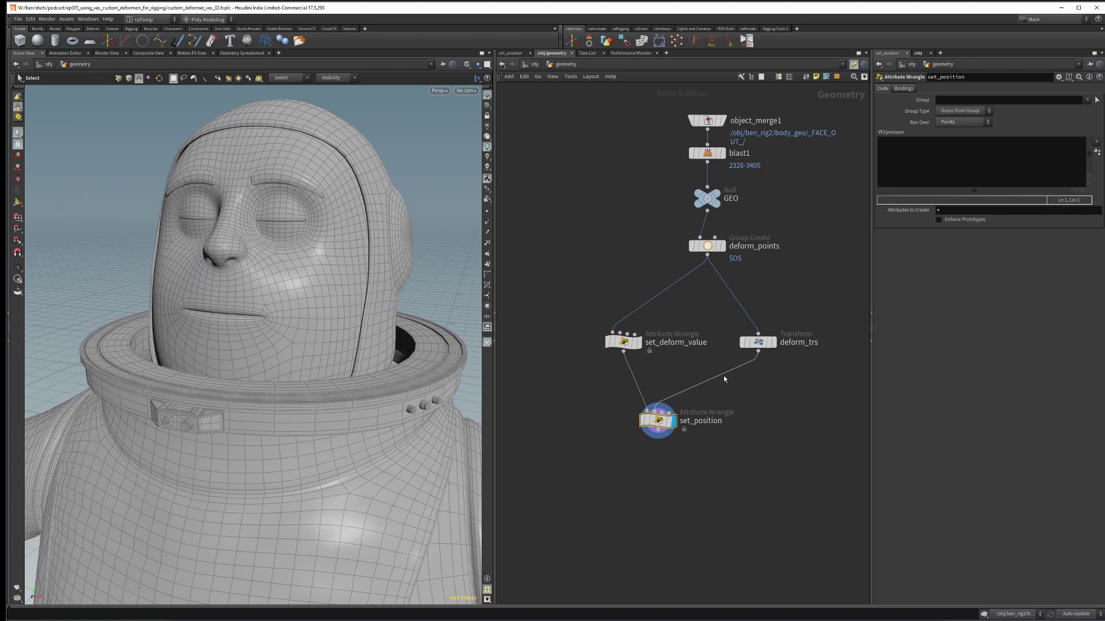
pyautogui.click(1086, 101)
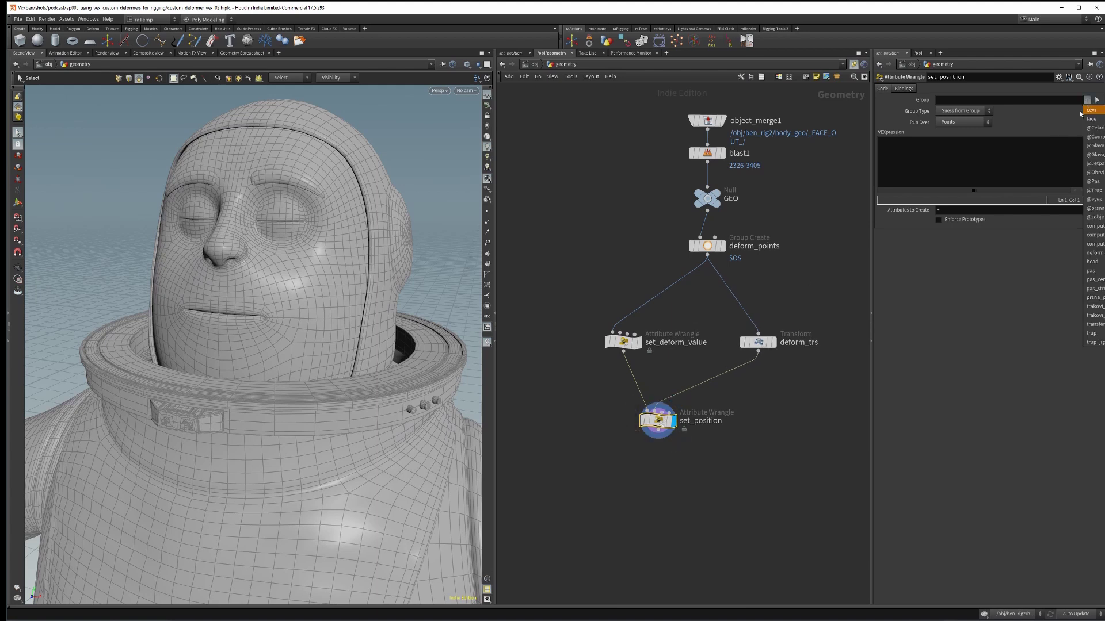
pyautogui.click(1092, 253)
pyautogui.click(930, 153)
pyautogui.write('if(')
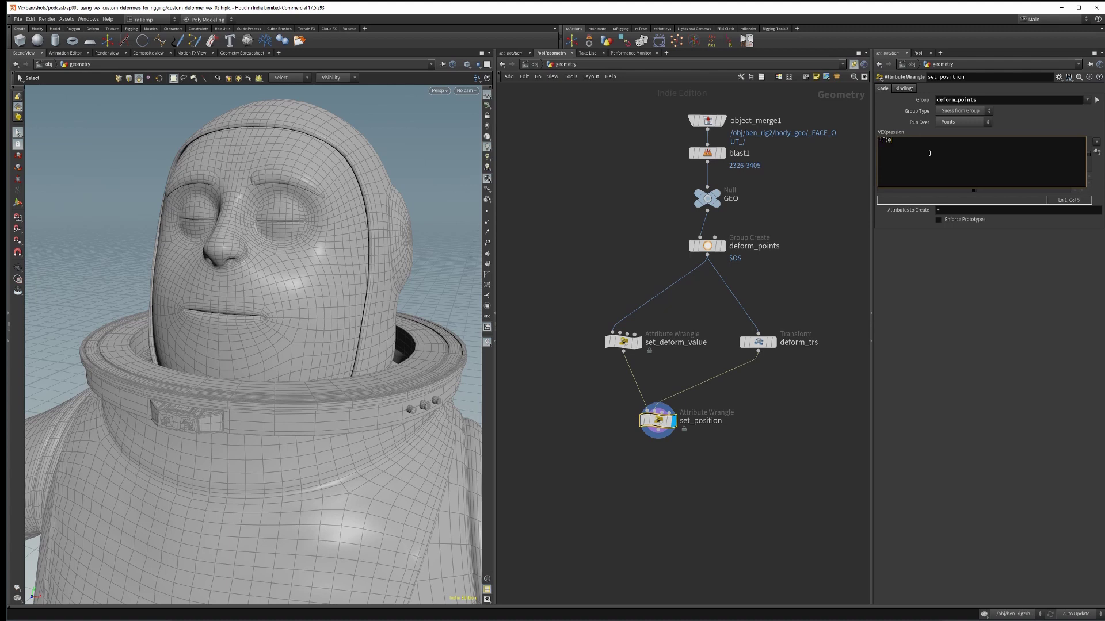
pyautogui.write('@deform_val>0)')
pyautogui.press('Return')
pyautogui.write('{')
pyautogui.press('Return')
pyautogui.press('Return')
pyautogui.write('};')
pyautogui.press('Up')
pyautogui.write('vector deformed_P = point(')
pyautogui.write('1, "P", @ptnum);')
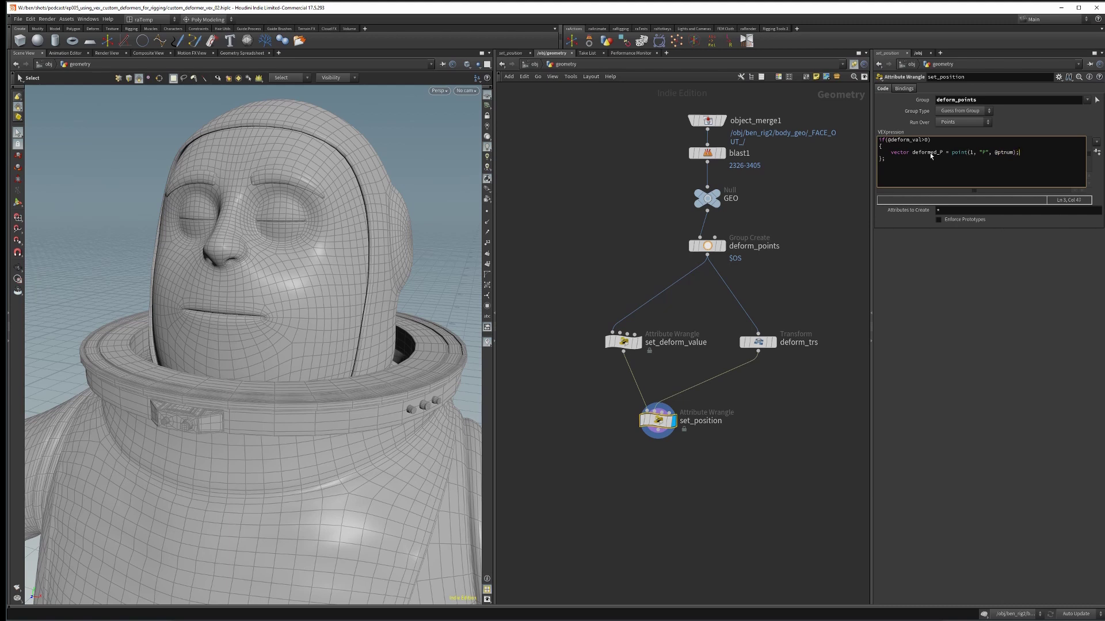
pyautogui.press('Return')
pyautogui.write('@P')
pyautogui.write(' =')
pyautogui.write('@P + (deformed')
pyautogui.write('_P +')
pyautogui.write(' @P')
pyautogui.write(')*defor')
pyautogui.write('m_val;')
pyautogui.click(1022, 200)
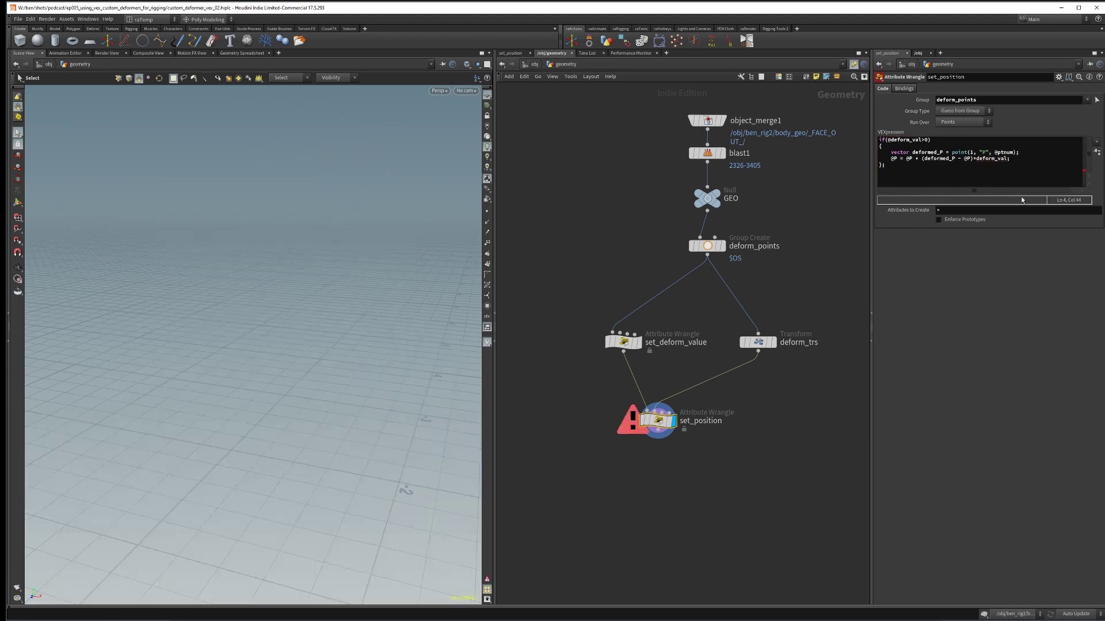
pyautogui.click(988, 162)
pyautogui.write('@')
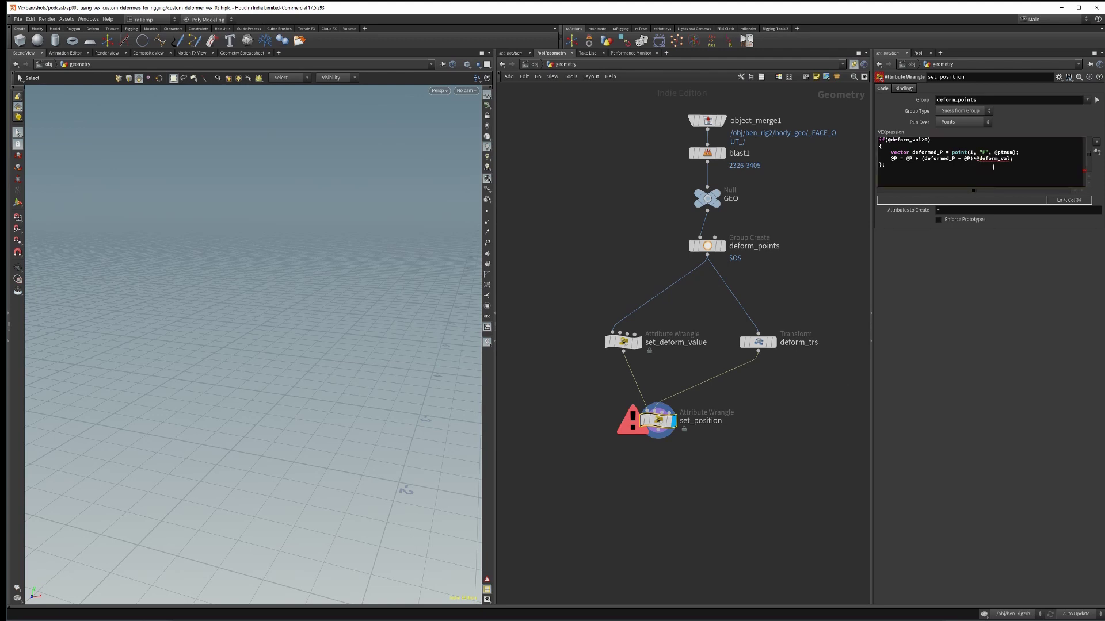
pyautogui.click(1096, 152)
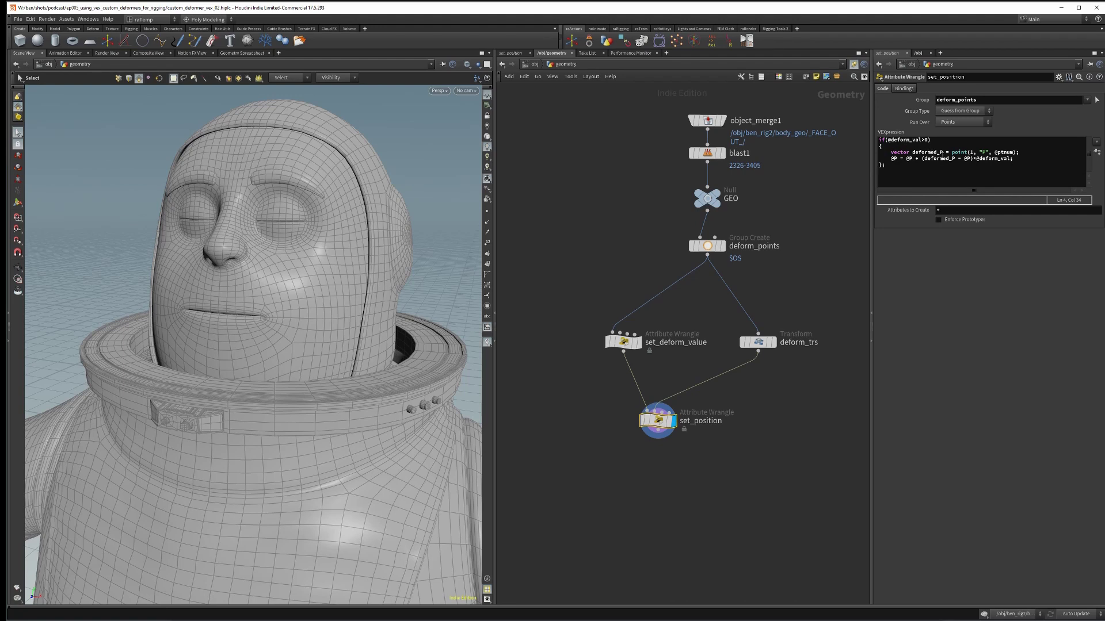
# Declare pivot as a vector in the VEXpression of set_deform_value and apply the code
pyautogui.moveTo(924, 153); pyautogui.dragTo(891, 158)
pyautogui.click(1017, 158)
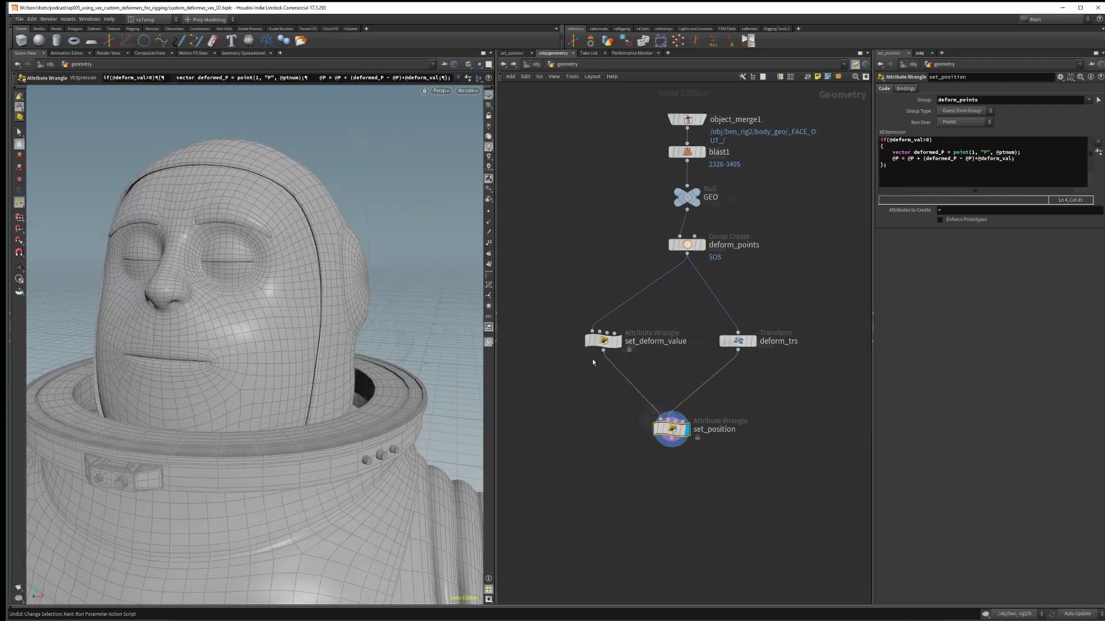
pyautogui.click(603, 341)
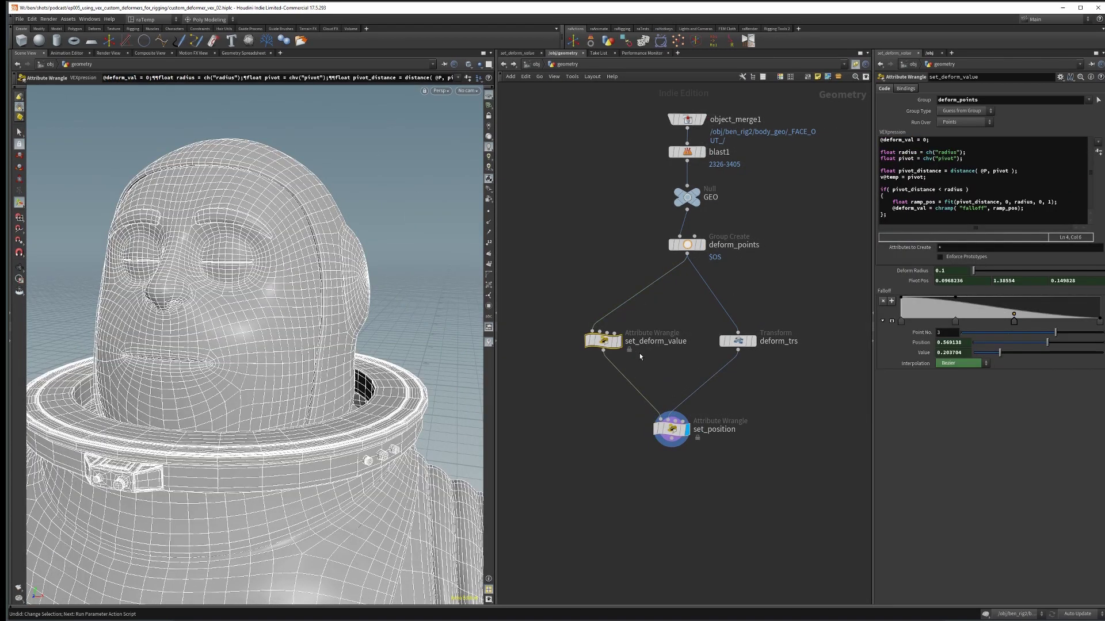
pyautogui.moveTo(895, 158); pyautogui.dragTo(871, 159)
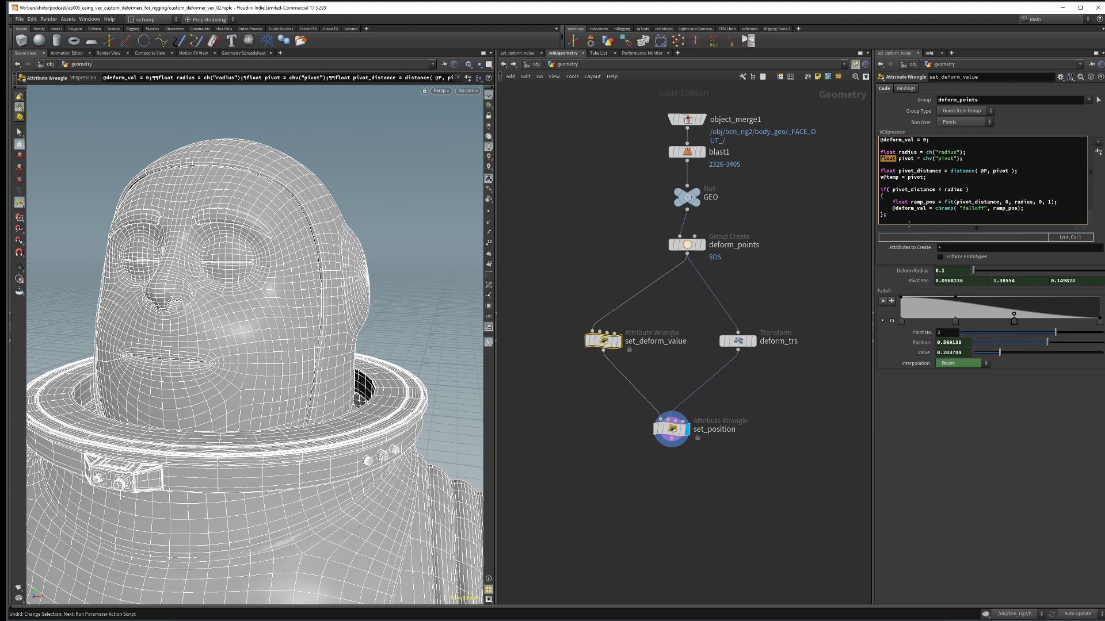
pyautogui.write('vector')
pyautogui.click(795, 421)
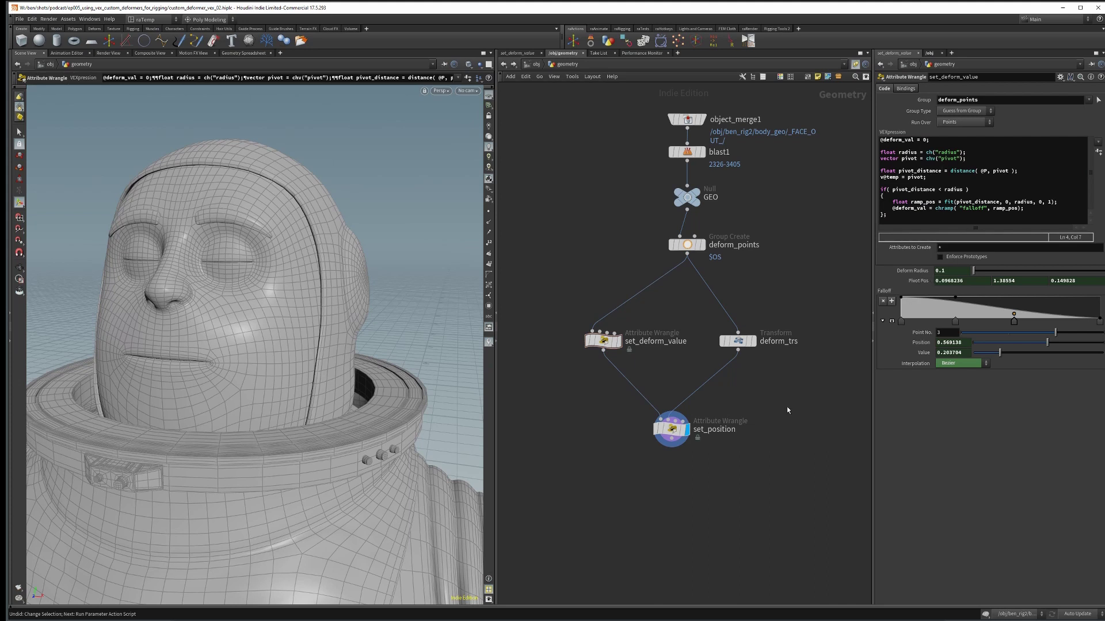
# Go up to object level and move dropoff_ctl by about 0.017 in X and -0.021 in Y to test the cheek deformation
pyautogui.press('u')
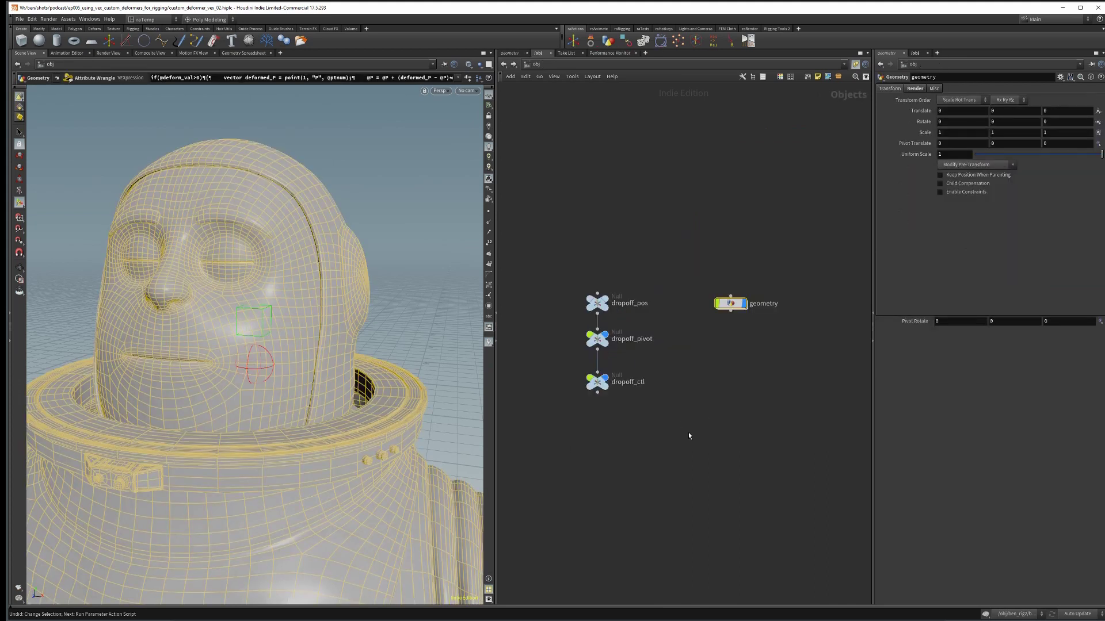
pyautogui.click(556, 376)
pyautogui.click(597, 382)
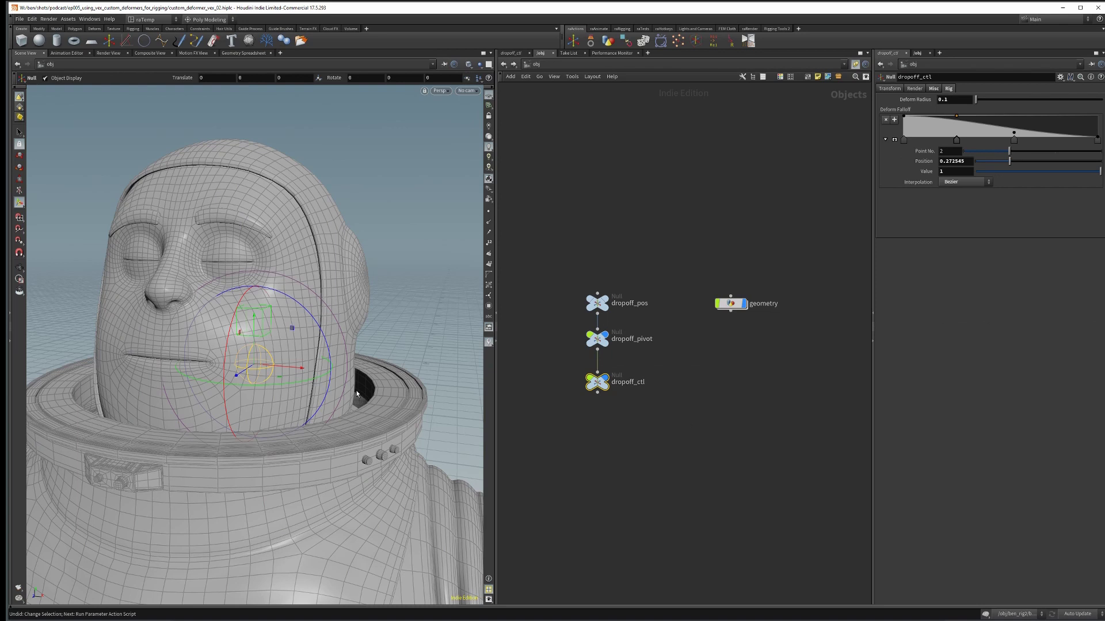
pyautogui.moveTo(300, 369)
pyautogui.mouseDown()
pyautogui.moveTo(287, 372)
pyautogui.moveTo(348, 377)
pyautogui.moveTo(319, 375)
pyautogui.mouseUp()
pyautogui.moveTo(313, 329); pyautogui.dragTo(309, 348)
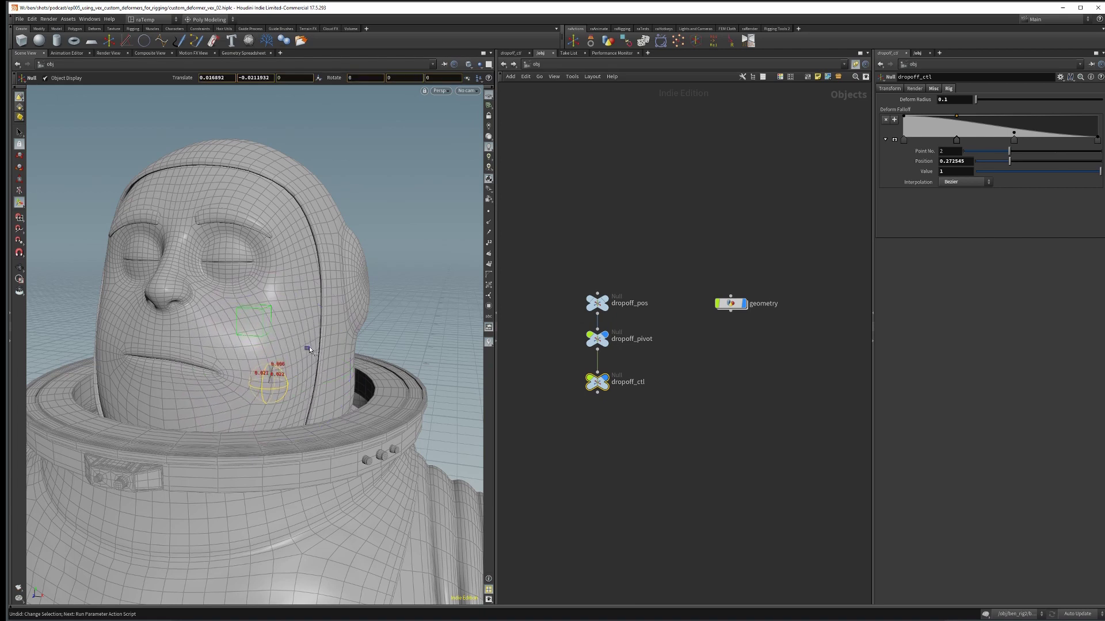
# Shift dropoff_pivot toward the mouth corner and pull dropoff_ctl to test the deformation from the new pivot
pyautogui.press('s')
pyautogui.click(264, 316)
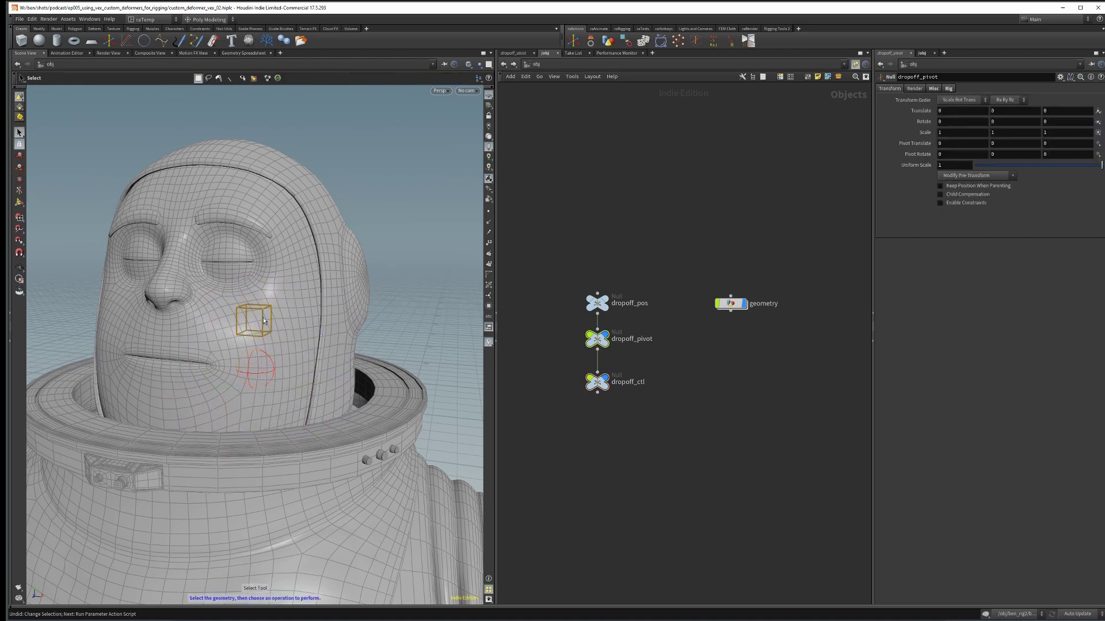
pyautogui.press('t')
pyautogui.moveTo(313, 308); pyautogui.dragTo(266, 321)
pyautogui.click(222, 376)
pyautogui.press('t')
pyautogui.moveTo(190, 387); pyautogui.dragTo(163, 402)
# Move dropoff_pivot back outward, try adjusting Deform Radius on dropoff_ctl, and pull dropoff_ctl outward along X
pyautogui.press('s')
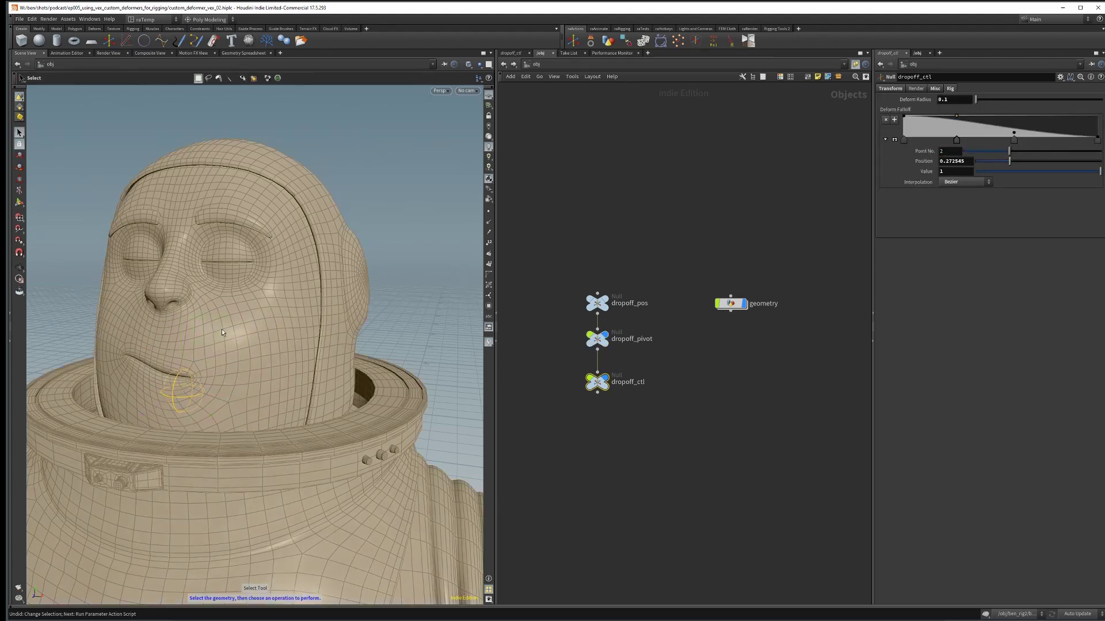
pyautogui.click(228, 335)
pyautogui.moveTo(283, 375); pyautogui.dragTo(307, 378)
pyautogui.click(599, 384)
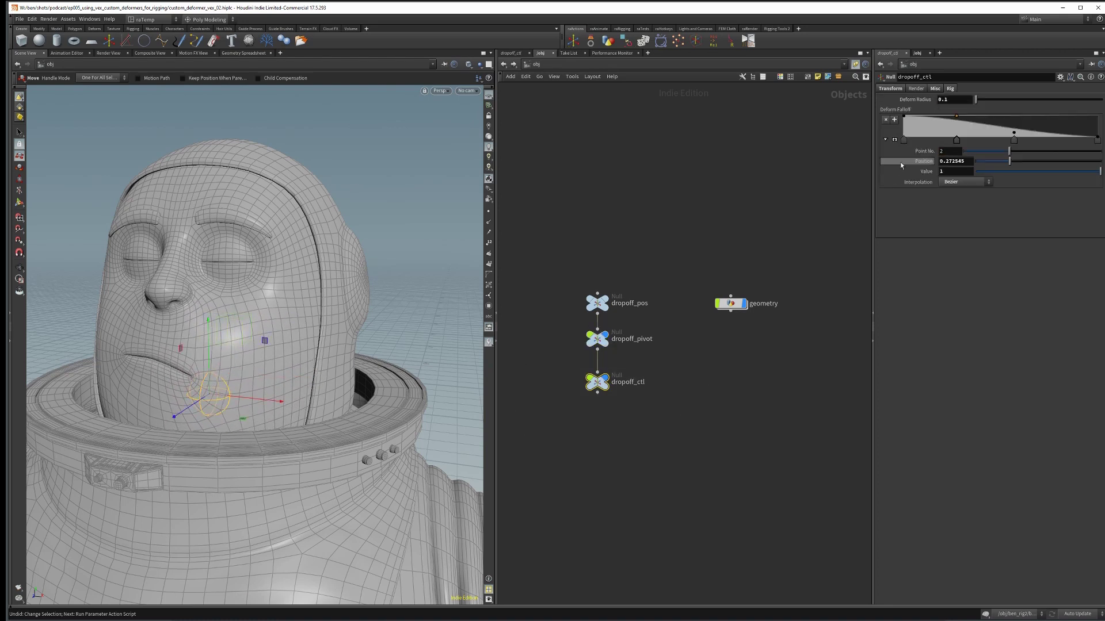
pyautogui.moveTo(966, 100)
pyautogui.mouseDown(button='middle')
pyautogui.moveTo(966, 114)
pyautogui.moveTo(985, 112)
pyautogui.moveTo(950, 114)
pyautogui.moveTo(963, 113)
pyautogui.mouseUp(button='middle')
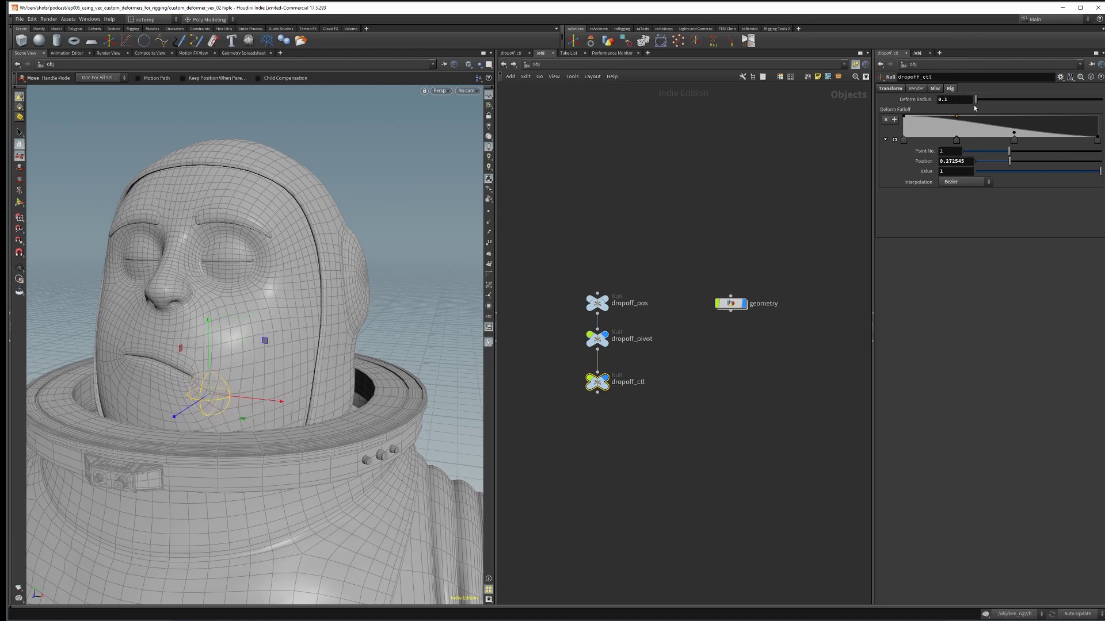
pyautogui.moveTo(281, 402); pyautogui.dragTo(314, 398)
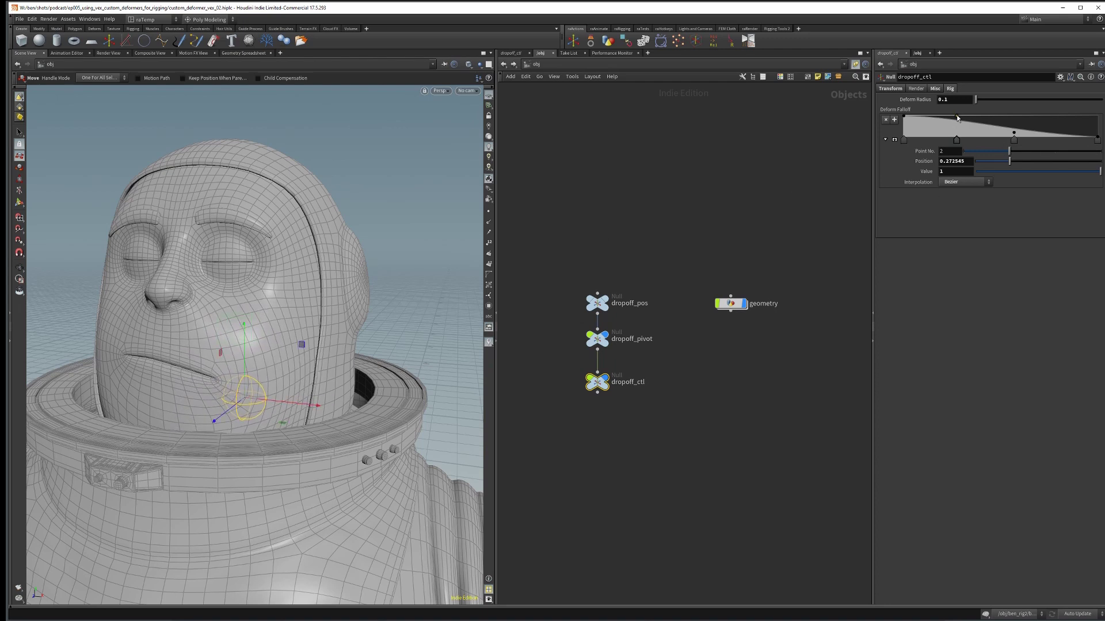
# Reshape dropoff_ctl's Deform Falloff ramp by moving point 2 to about position 0.232 and value 0.63
pyautogui.moveTo(957, 117)
pyautogui.mouseDown()
pyautogui.moveTo(940, 129)
pyautogui.moveTo(945, 116)
pyautogui.moveTo(1021, 129)
pyautogui.moveTo(1053, 119)
pyautogui.moveTo(1024, 130)
pyautogui.moveTo(948, 121)
pyautogui.mouseUp()
pyautogui.moveTo(948, 121); pyautogui.dragTo(949, 126)
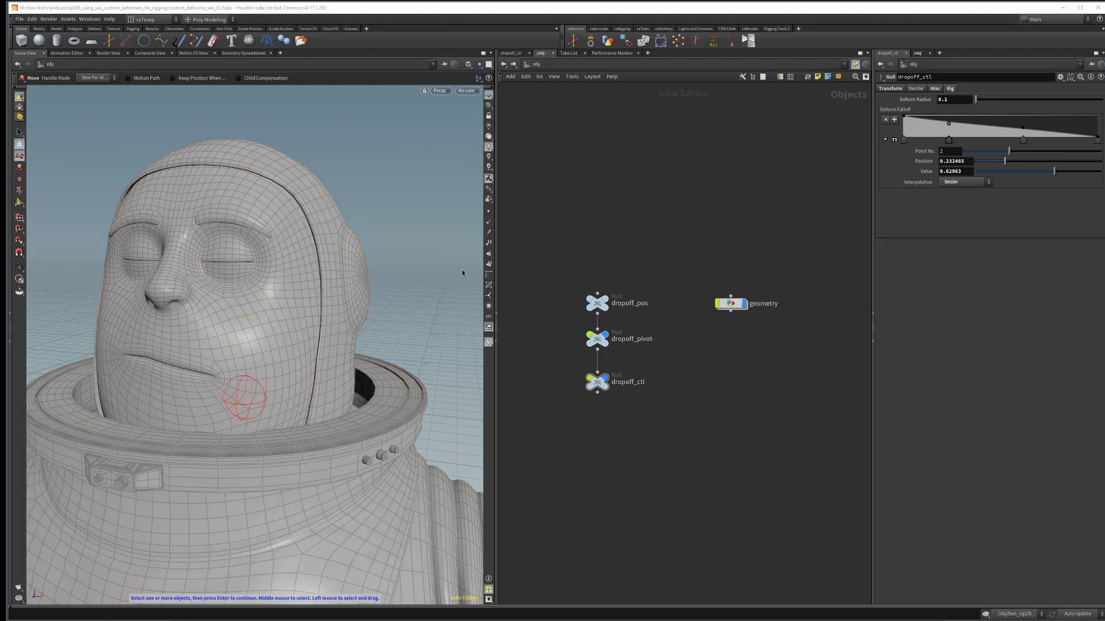
pyautogui.moveTo(548, 368); pyautogui.dragTo(603, 398)
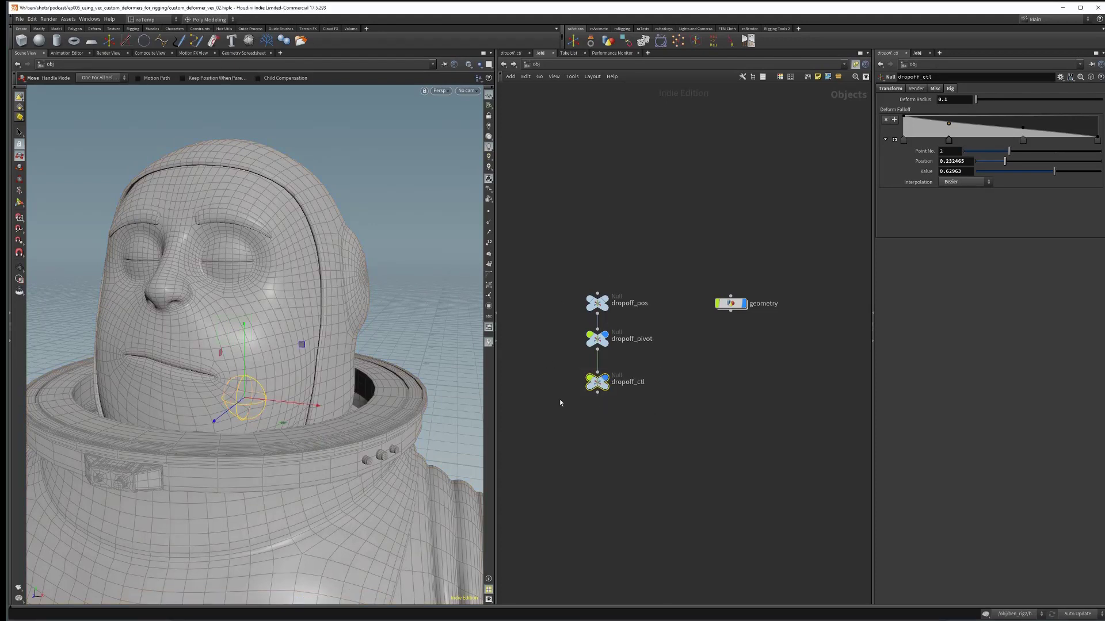
pyautogui.moveTo(225, 413); pyautogui.dragTo(219, 403)
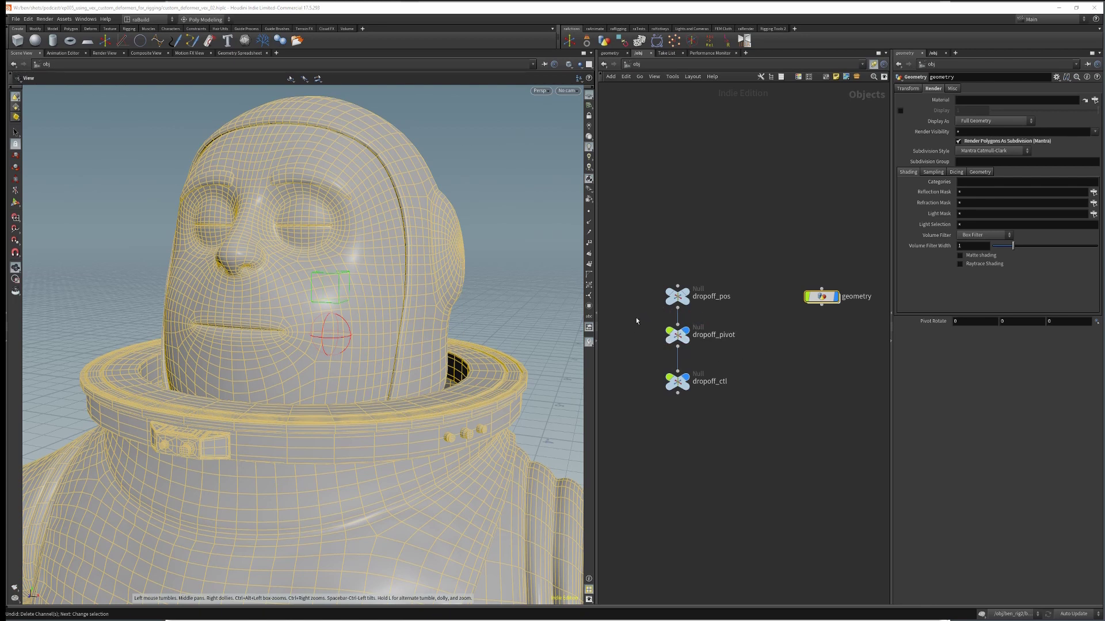
# Delete the channels on dropoff_pivot's Default Pivot Pos and lock the parameter
pyautogui.moveTo(647, 318); pyautogui.dragTo(749, 348)
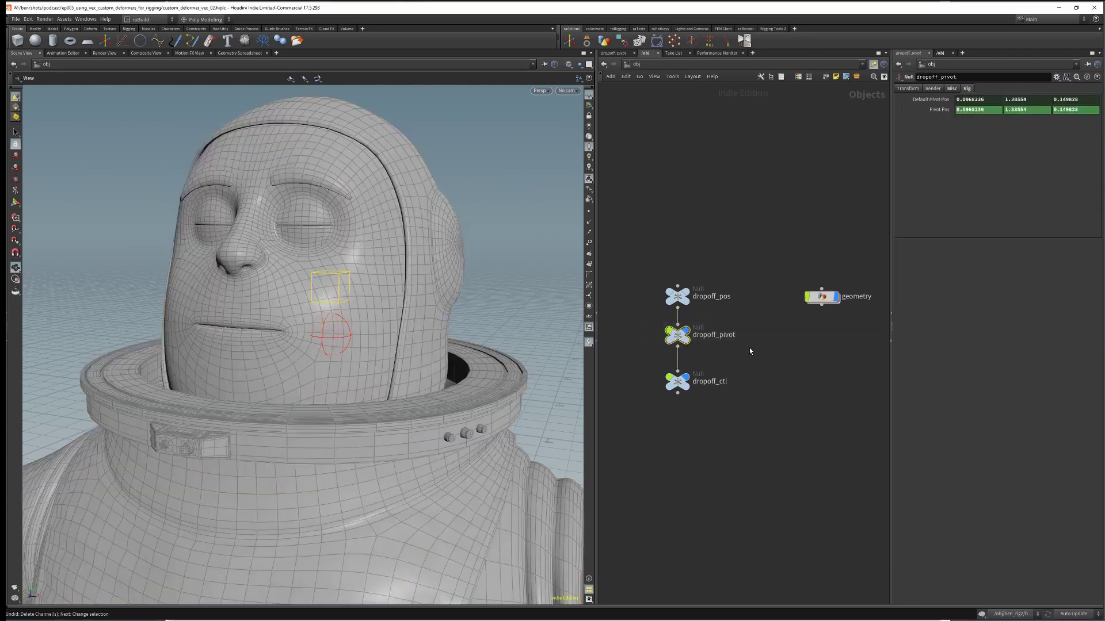
pyautogui.rightClick(919, 99)
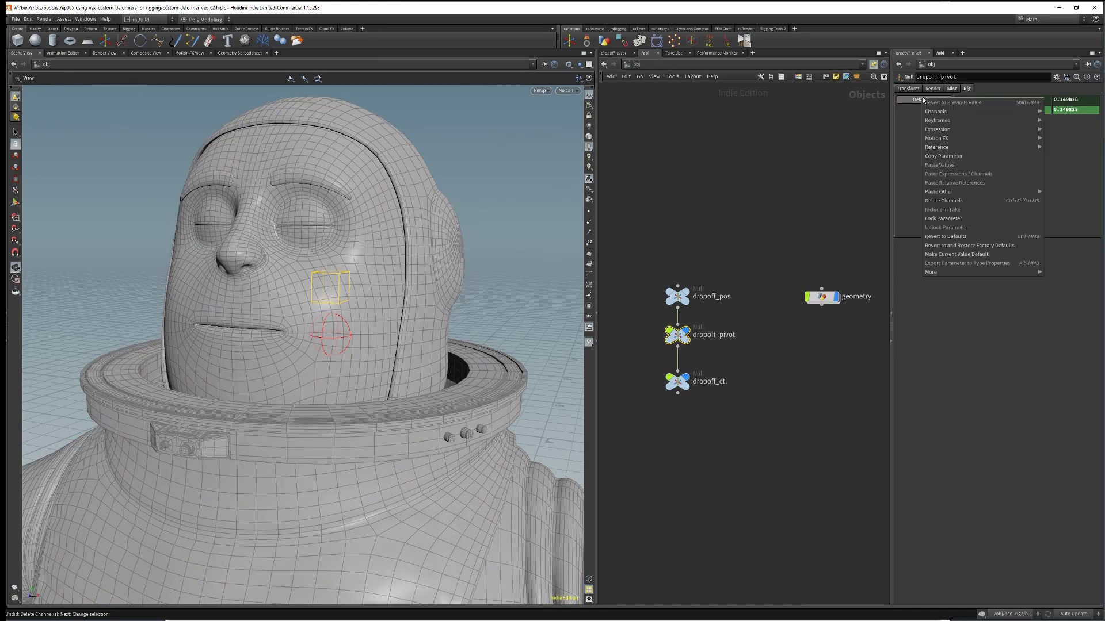
pyautogui.click(947, 199)
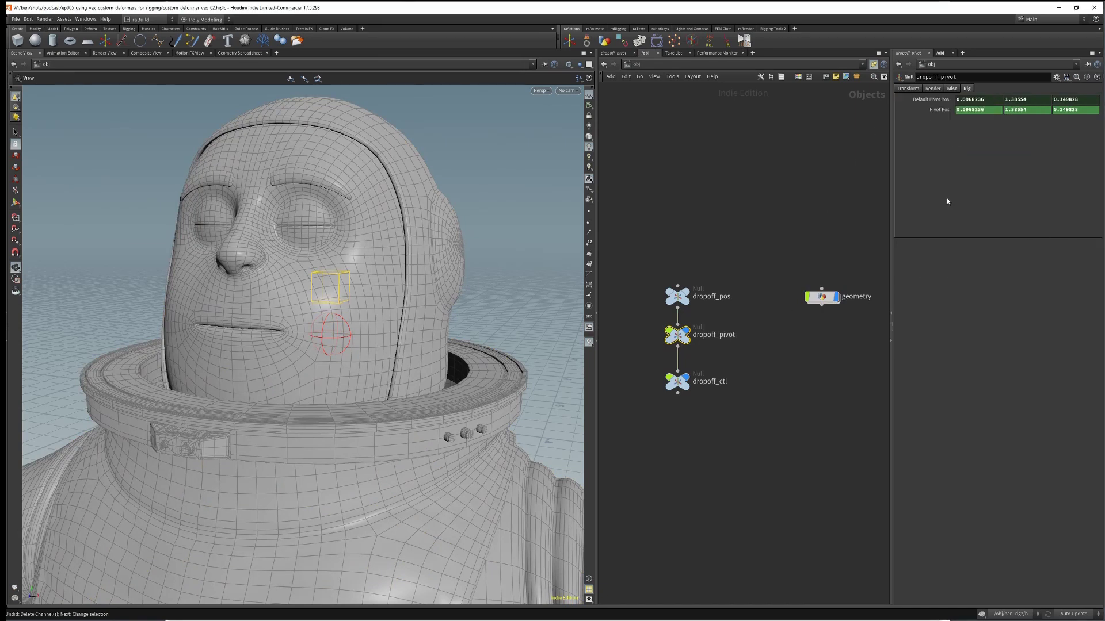
pyautogui.rightClick(933, 99)
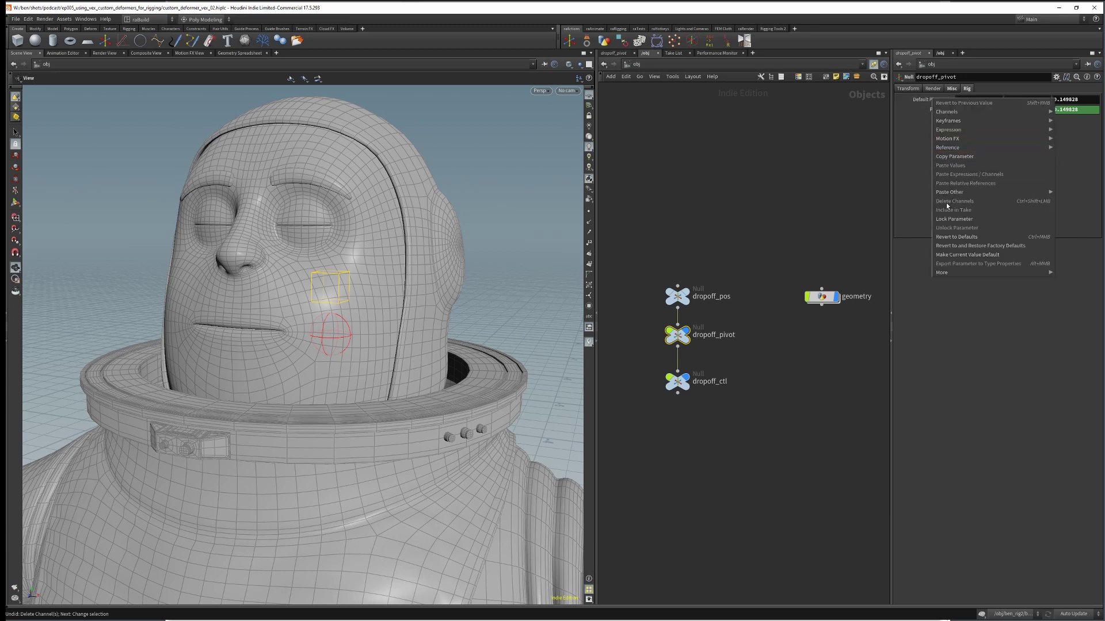
pyautogui.click(943, 219)
# Check dropoff_pos's transform, and set dropoff_pivot's Pivot Pos X expression to ch("default_pivot_posx")+ch("tx")
pyautogui.click(738, 301)
pyautogui.click(679, 297)
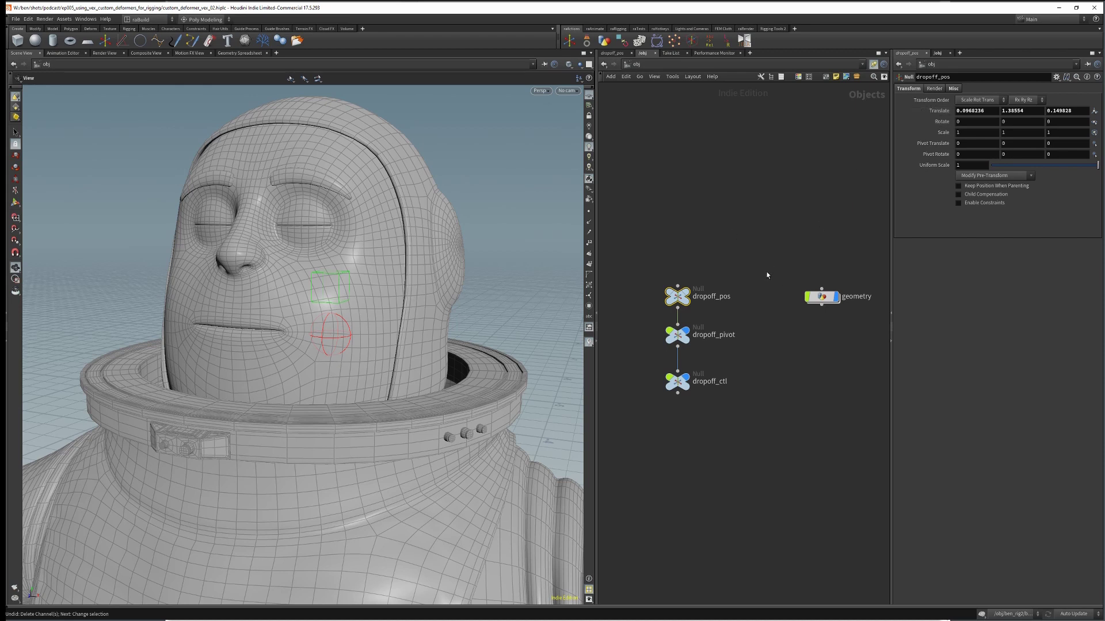
pyautogui.click(715, 353)
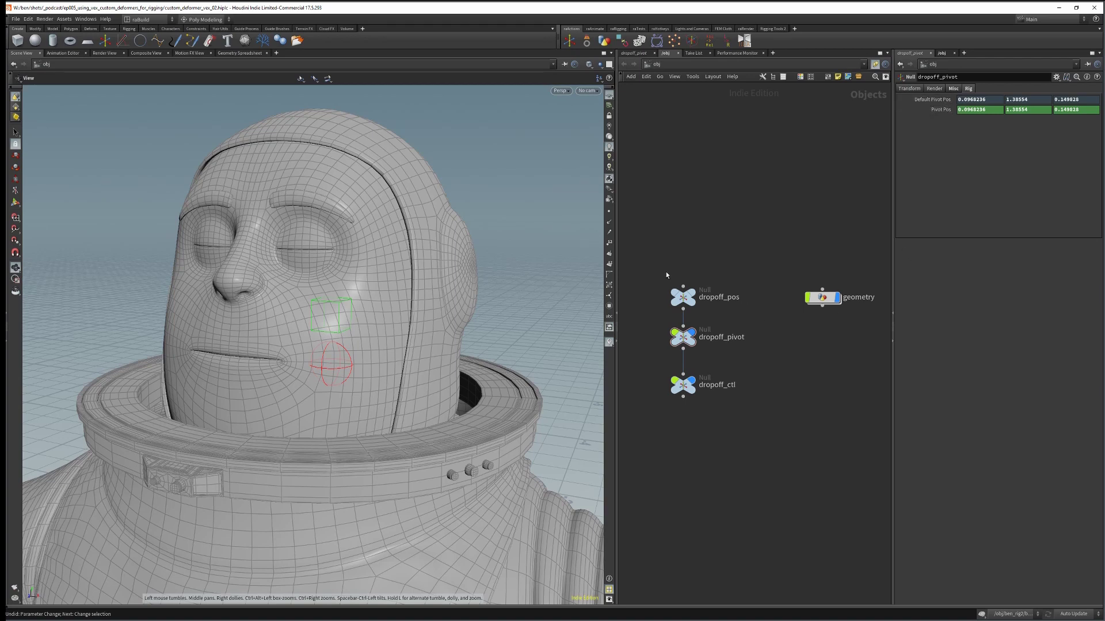
pyautogui.click(941, 110)
pyautogui.click(1010, 110)
pyautogui.moveTo(1019, 110); pyautogui.dragTo(969, 113)
pyautogui.write('default')
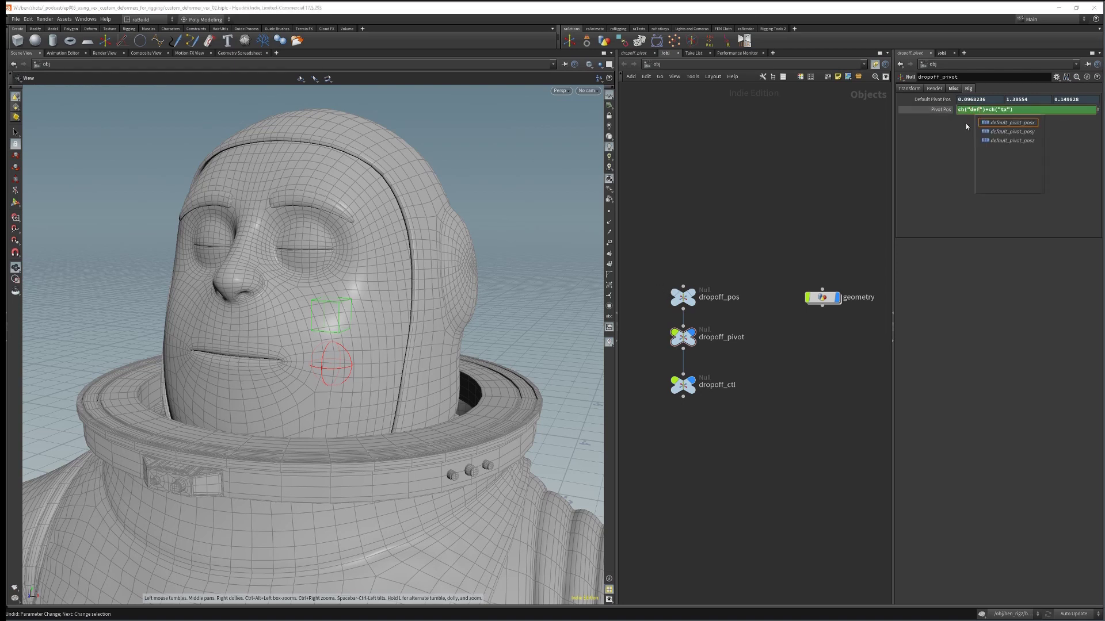
pyautogui.press('Return')
pyautogui.press('Tab')
# Replace the dropoff_pos reference in the Pivot Pos Y expression with default_pivot_posy
pyautogui.hotkey('ctrl', 'shift', 'Left')
pyautogui.hotkey('ctrl', 'shift', 'Left')
pyautogui.hotkey('ctrl', 'shift', 'Left')
pyautogui.write('default')
pyautogui.press('Down')
pyautogui.press('Return')
pyautogui.press('Tab')
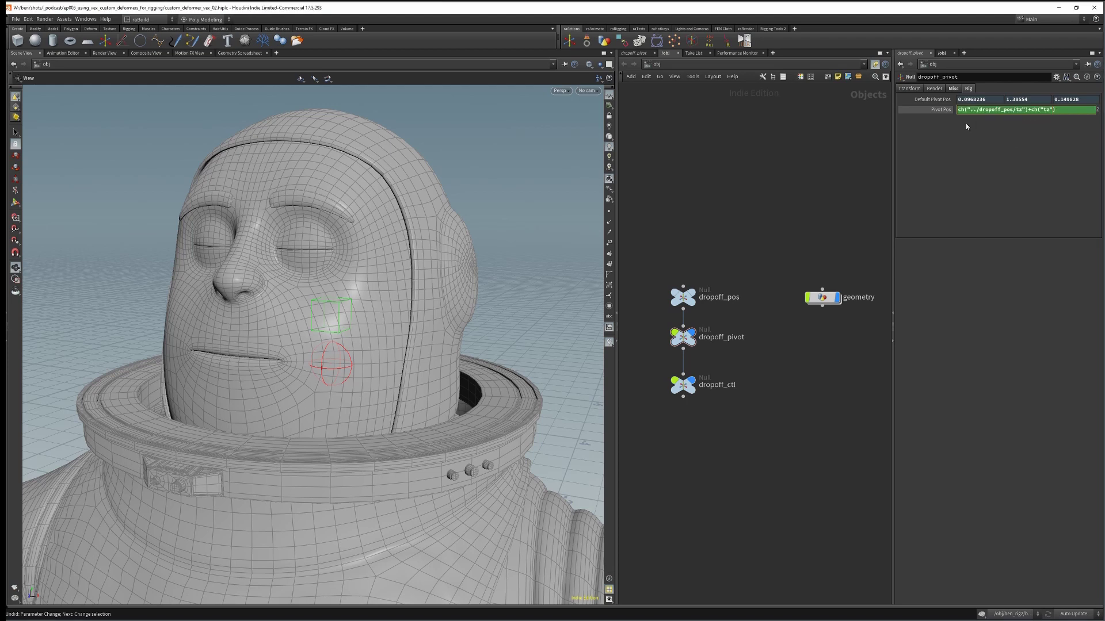
# Replace the dropoff_pos reference in the Pivot Pos Z expression with default_pivot_posz and confirm the expressions
pyautogui.hotkey('ctrl', 'shift', 'Right')
pyautogui.hotkey('ctrl', 'shift', 'Right')
pyautogui.hotkey('ctrl', 'shift', 'Right')
pyautogui.hotkey('ctrl', 'shift', 'Right')
pyautogui.write('default')
pyautogui.press('Down')
pyautogui.press('Return')
pyautogui.press('Return')
pyautogui.click(941, 110)
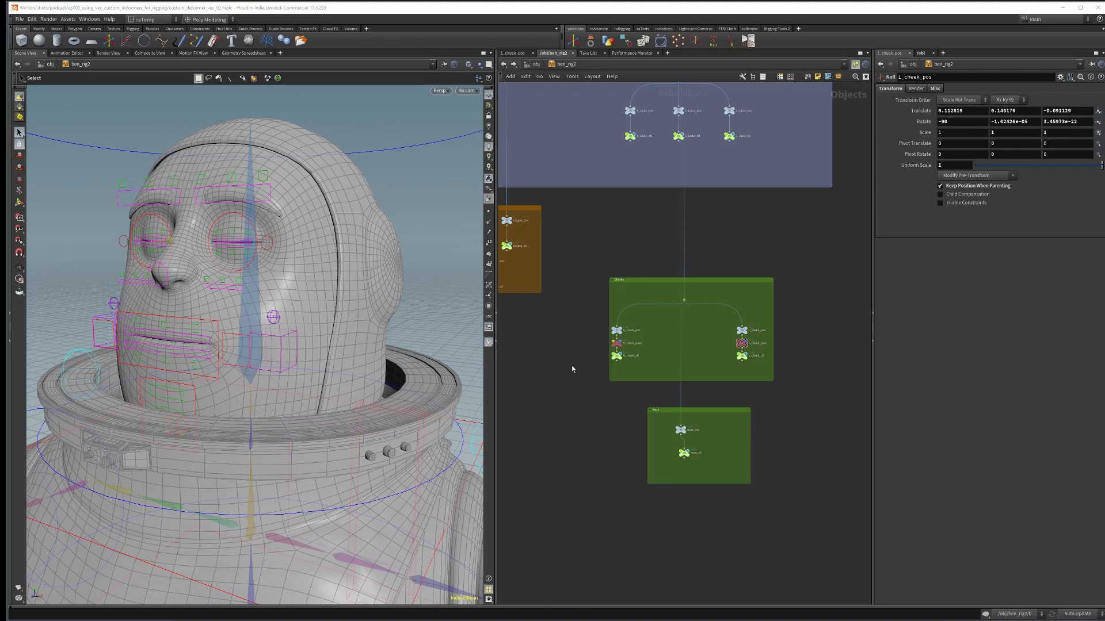
# Inspect the left cheek's pos, pivot and ctl nulls in the Cheeks network box of ben_rig2
pyautogui.scroll(2, 580, 352)
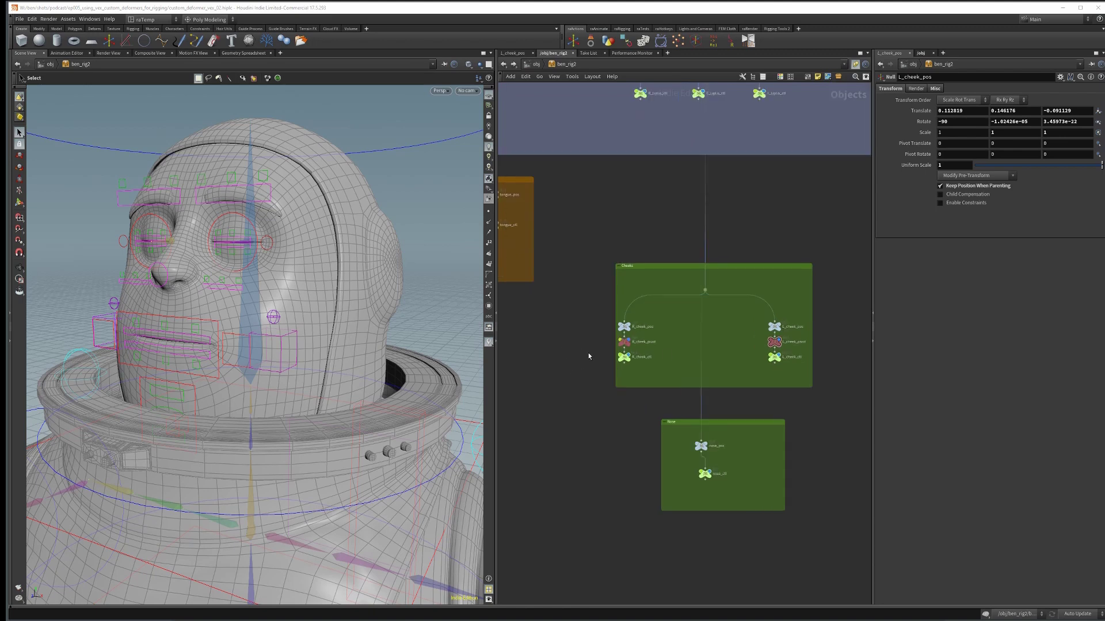
pyautogui.moveTo(746, 319); pyautogui.dragTo(808, 370)
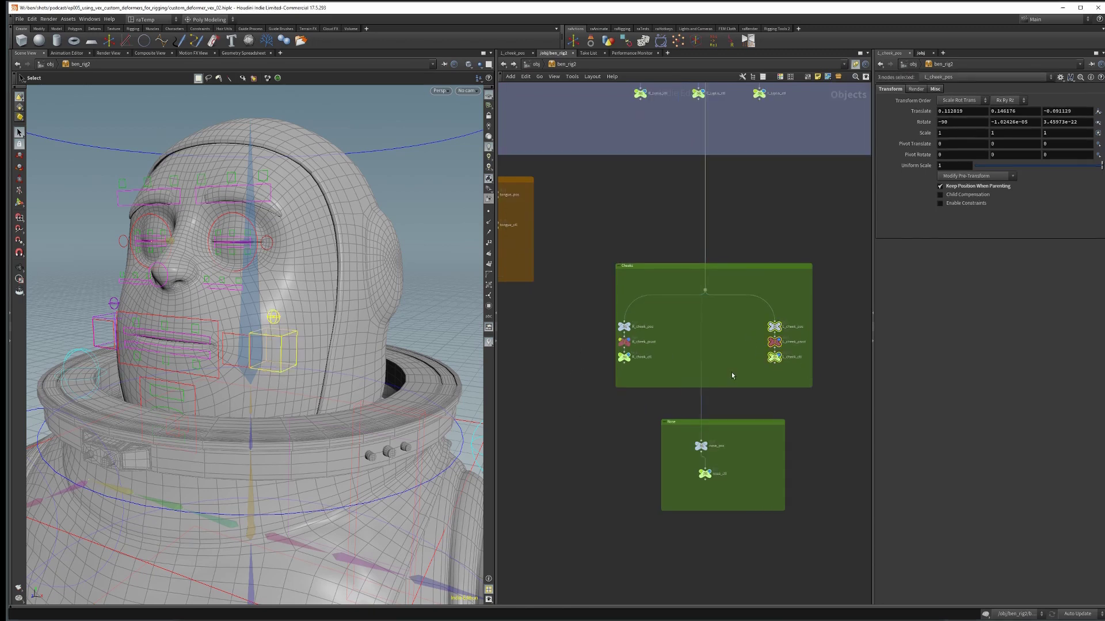
pyautogui.moveTo(739, 361); pyautogui.dragTo(698, 376, button='middle')
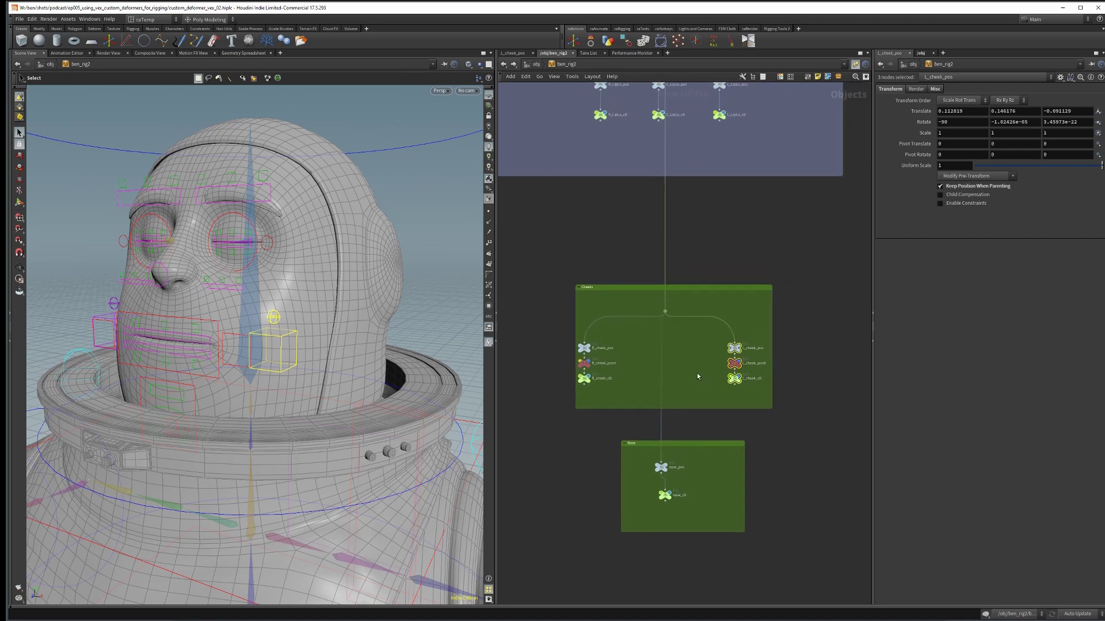
pyautogui.click(735, 348)
pyautogui.scroll(2, 712, 354)
pyautogui.scroll(1, 709, 353)
pyautogui.scroll(-1, 707, 353)
# Try rotating head_bone to test the cheek controls, and undo the rotation
pyautogui.click(249, 326)
pyautogui.press('r')
pyautogui.keyDown('alt'); pyautogui.moveTo(302, 343); pyautogui.dragTo(282, 328); pyautogui.keyUp('alt')
pyautogui.moveTo(239, 327); pyautogui.dragTo(259, 357, button='middle')
pyautogui.hotkey('ctrl', 'z')
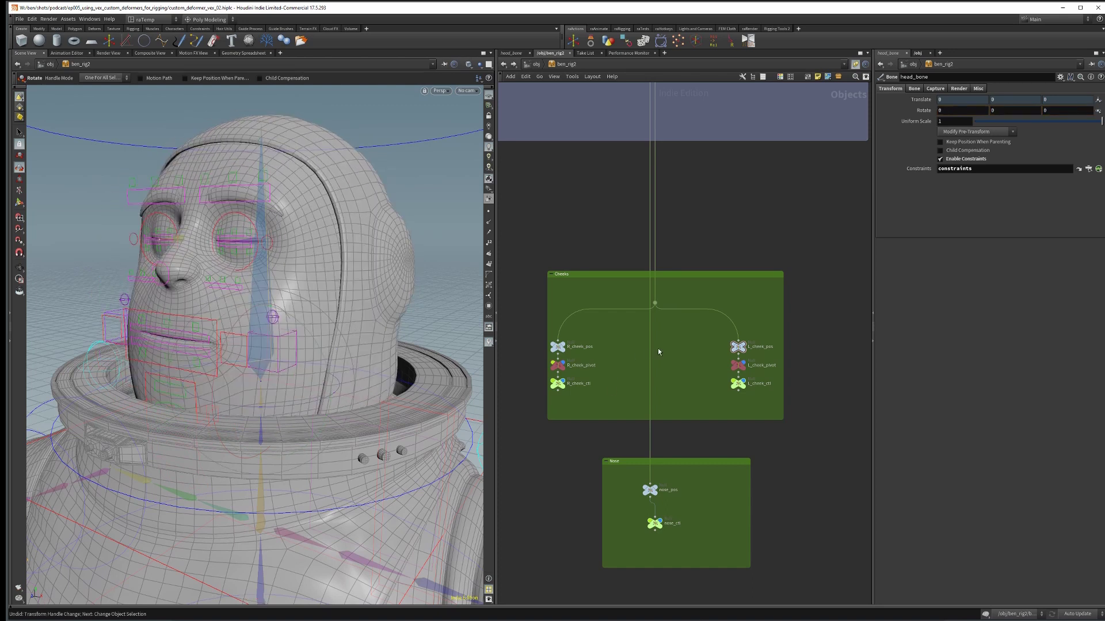
# Find the GEOMETRY network box in ben_rig2 and go inside face_geo
pyautogui.scroll(-3, 670, 340)
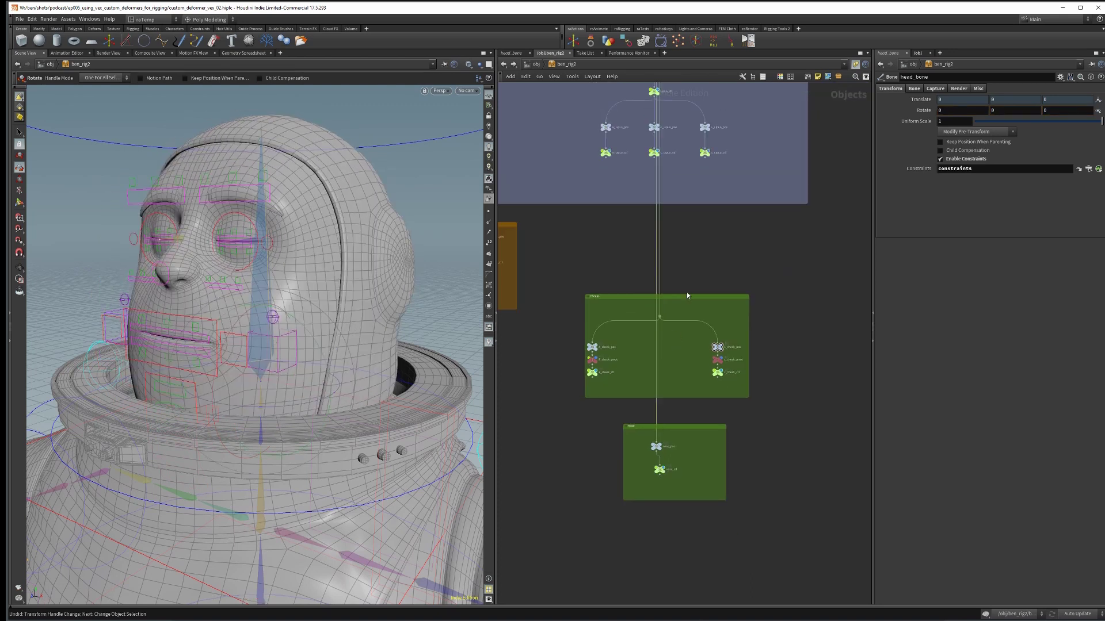
pyautogui.scroll(-1, 687, 285)
pyautogui.moveTo(690, 278); pyautogui.dragTo(668, 435, button='middle')
pyautogui.moveTo(718, 115); pyautogui.dragTo(726, 336, button='middle')
pyautogui.scroll(-3, 692, 315)
pyautogui.moveTo(737, 168); pyautogui.dragTo(708, 395, button='middle')
pyautogui.moveTo(692, 204); pyautogui.dragTo(700, 361, button='middle')
pyautogui.moveTo(686, 112); pyautogui.dragTo(681, 363, button='middle')
pyautogui.scroll(5, 676, 319)
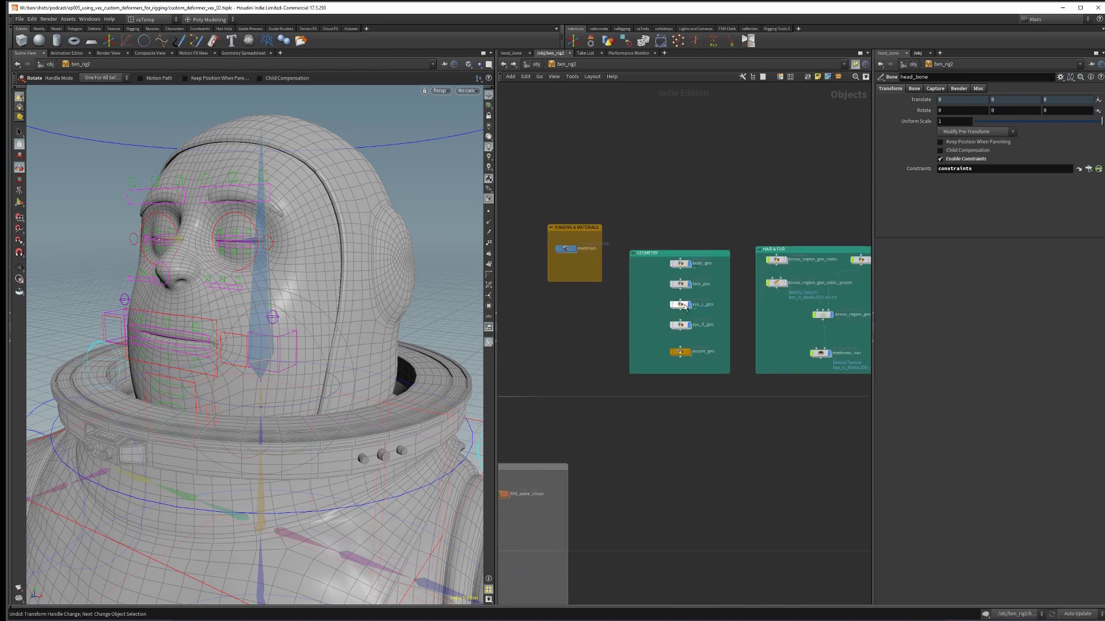
pyautogui.doubleClick(680, 284)
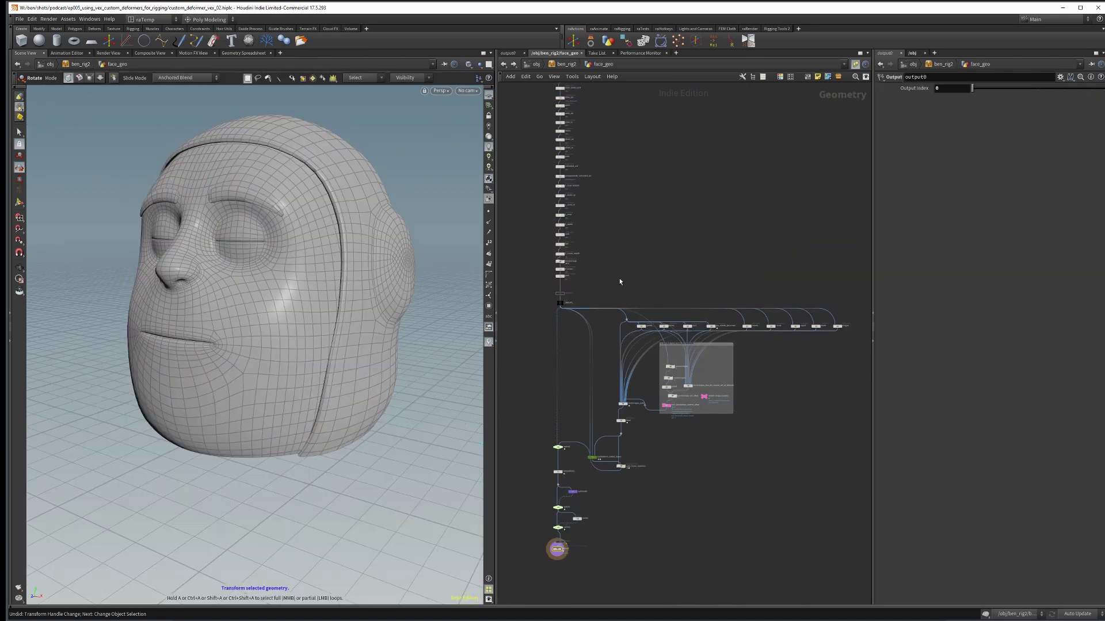
# Locate the cheeks subnetwork in the row of face deformer subnetworks and select it
pyautogui.scroll(2, 694, 367)
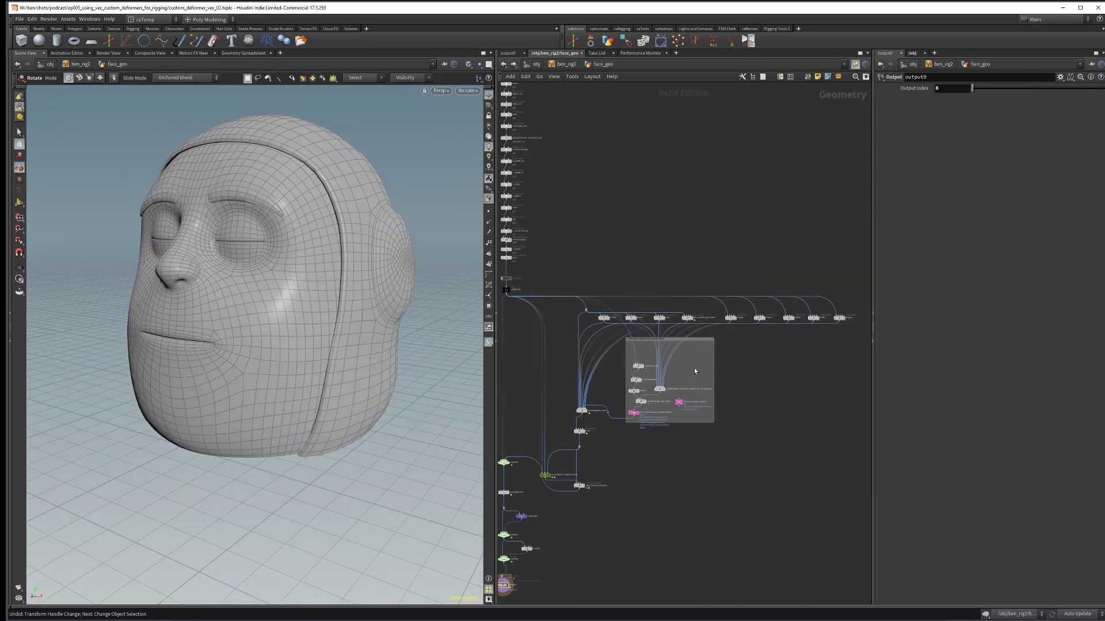
pyautogui.scroll(2, 735, 365)
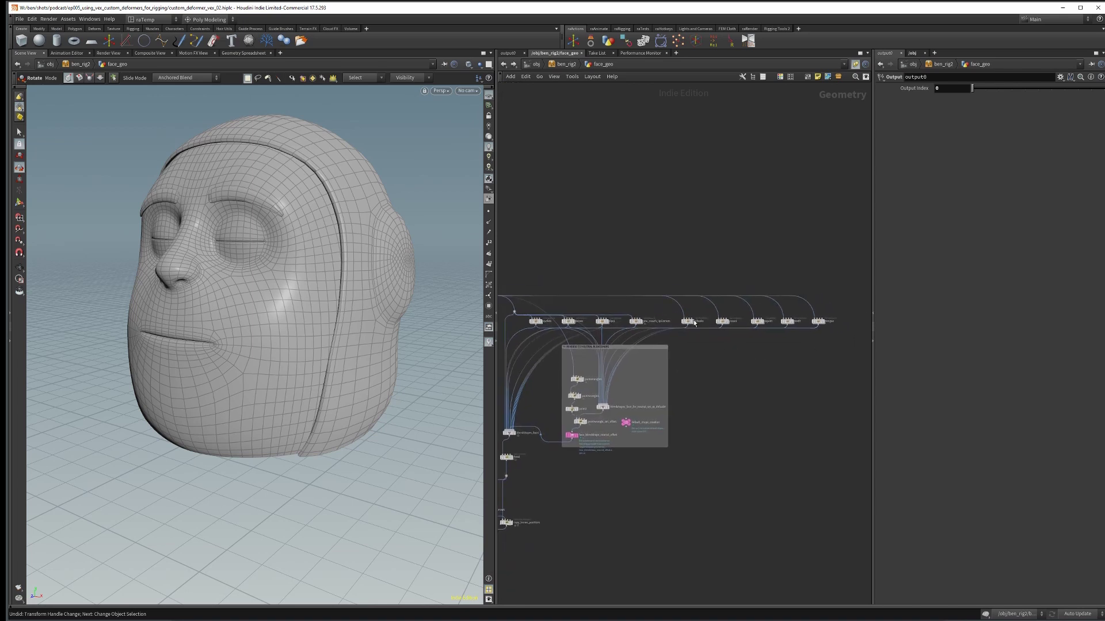
pyautogui.scroll(1, 688, 337)
pyautogui.scroll(-1, 695, 374)
pyautogui.moveTo(697, 361); pyautogui.dragTo(720, 362, button='middle')
pyautogui.moveTo(712, 332)
pyautogui.scroll(1, 712, 332)
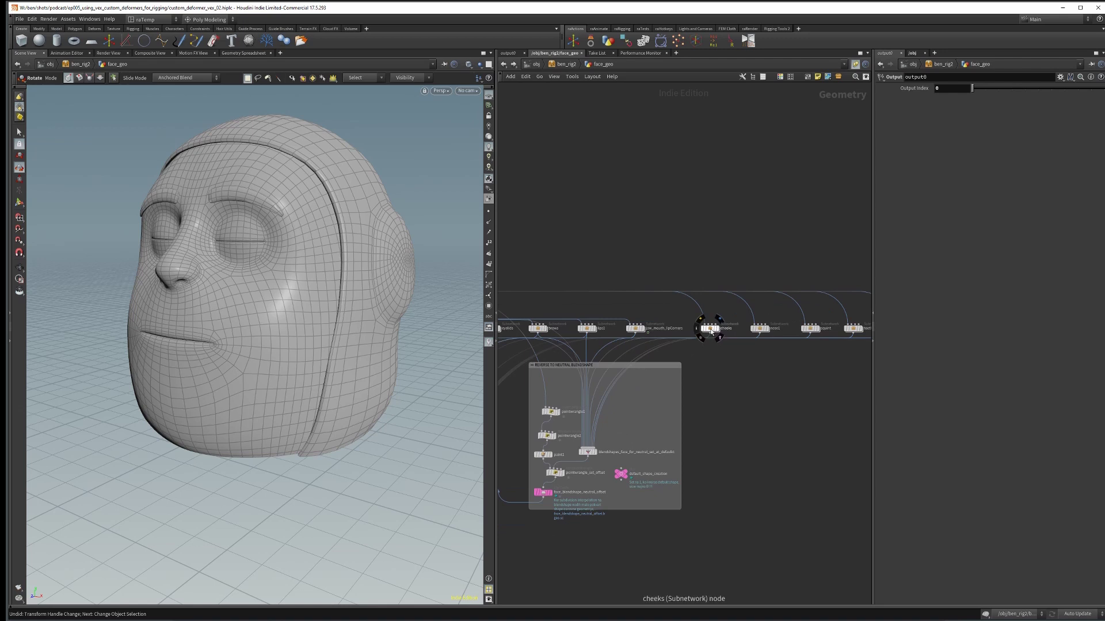
pyautogui.click(709, 331)
pyautogui.moveTo(705, 390); pyautogui.dragTo(766, 342, button='middle')
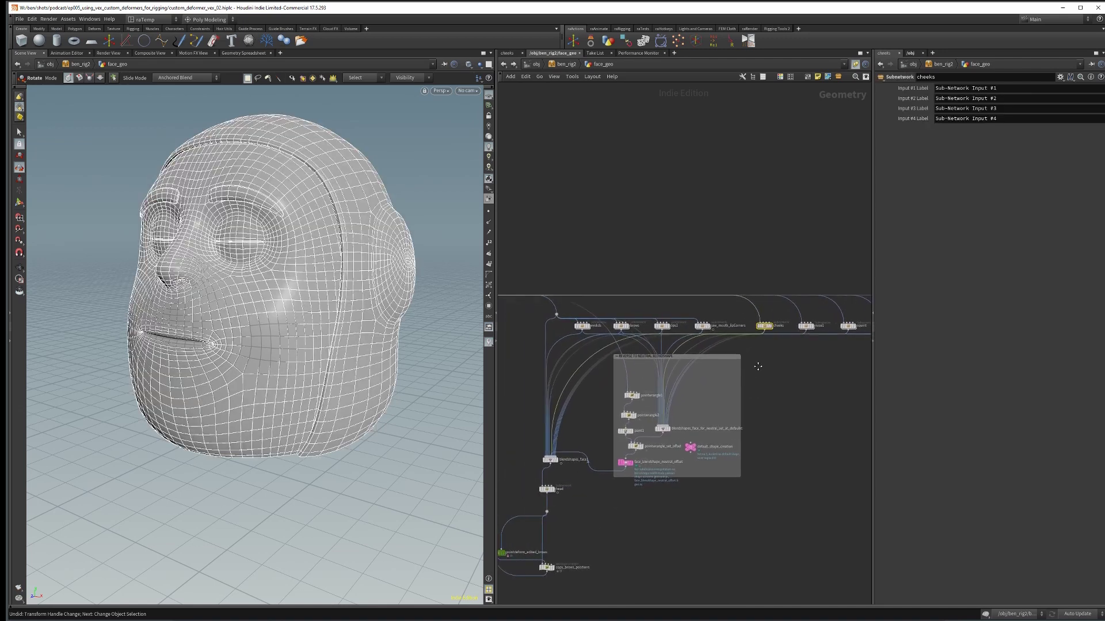
# Inspect the eyelids, brows and lips1 deformer subnetworks and the blendshapes_face1 node that combines them
pyautogui.click(585, 328)
pyautogui.scroll(1, 626, 334)
pyautogui.click(622, 325)
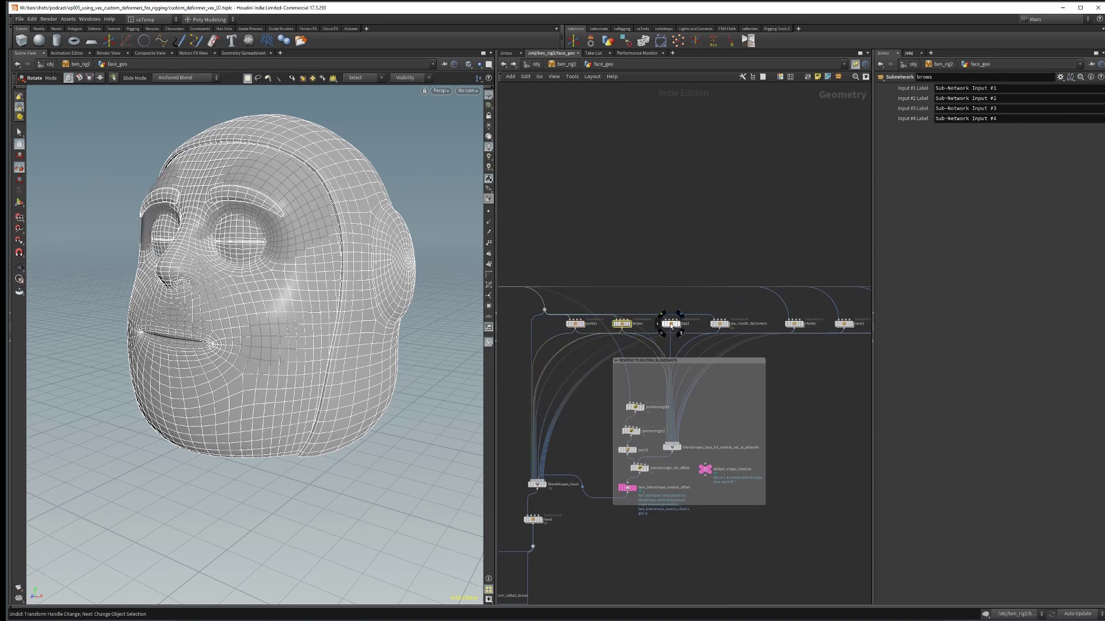
pyautogui.click(671, 324)
pyautogui.moveTo(578, 441); pyautogui.dragTo(544, 375, button='middle')
pyautogui.click(710, 372)
pyautogui.moveTo(661, 297); pyautogui.dragTo(541, 357, button='middle')
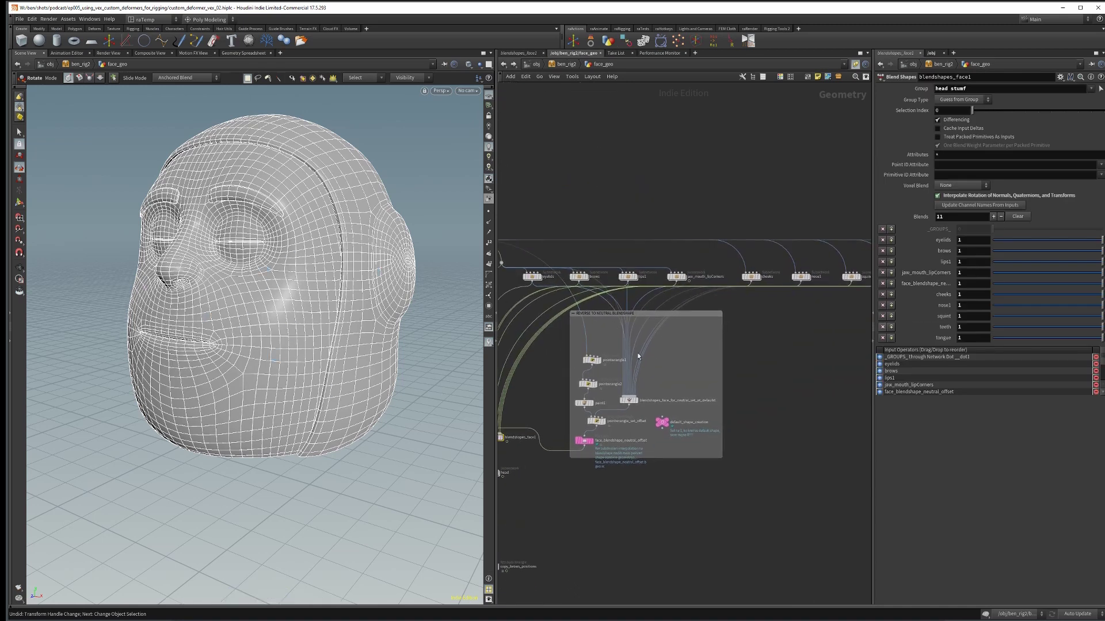
pyautogui.moveTo(649, 379); pyautogui.dragTo(680, 373, button='middle')
# Go inside the cheeks subnetwork and inspect the right cheek's R_cheek_wrangle_value, R_cheek_wrangle and transform_R_cheek nodes
pyautogui.click(783, 307)
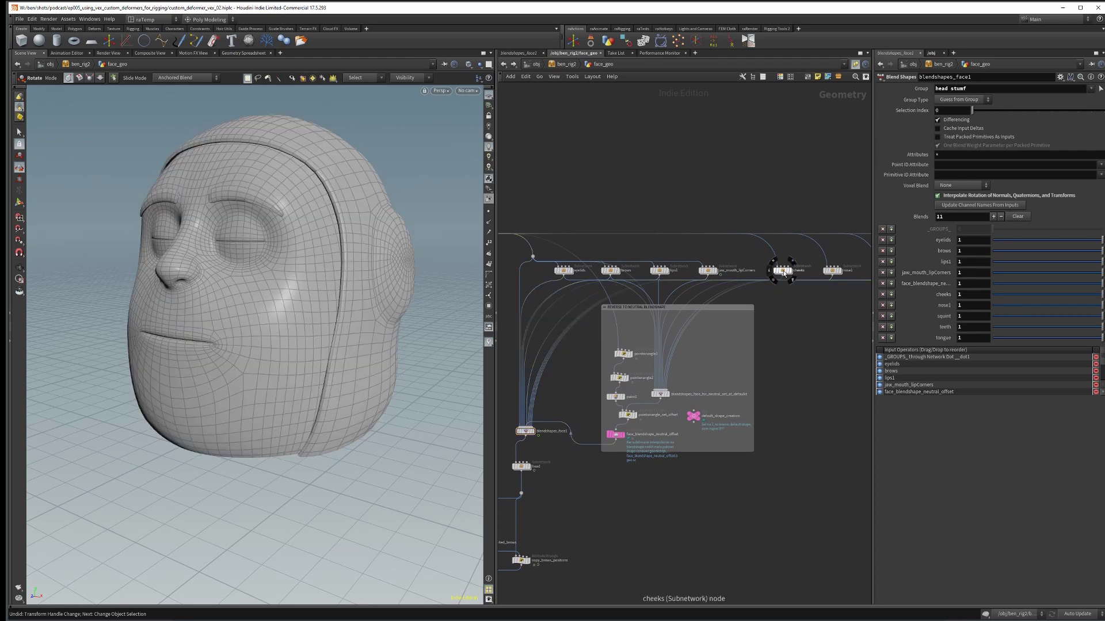
pyautogui.doubleClick(782, 271)
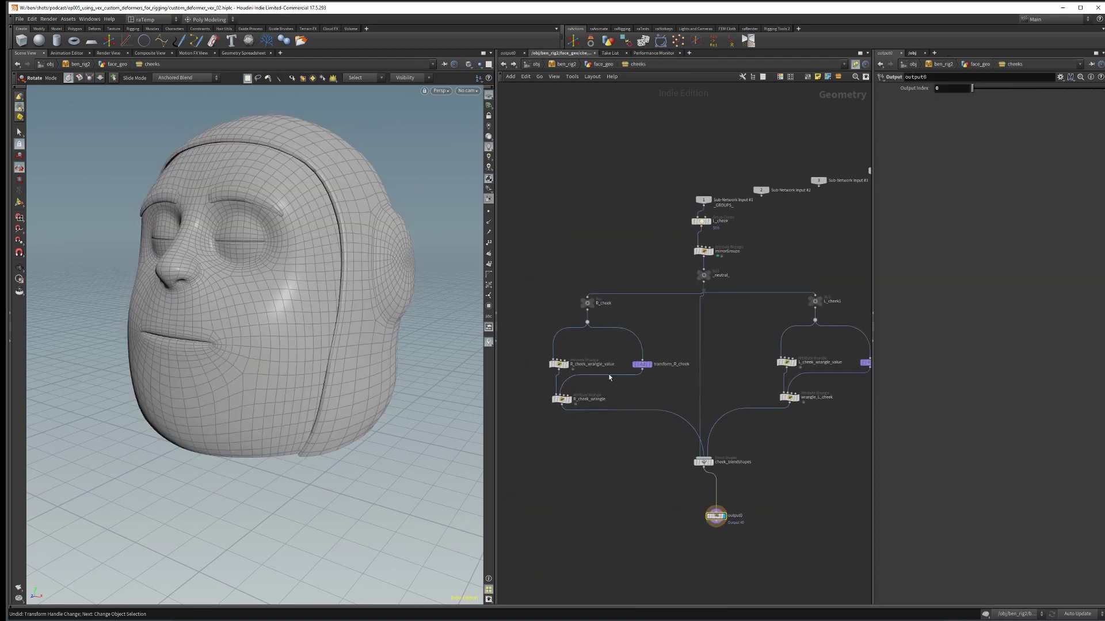
pyautogui.click(558, 364)
pyautogui.click(561, 399)
pyautogui.click(641, 364)
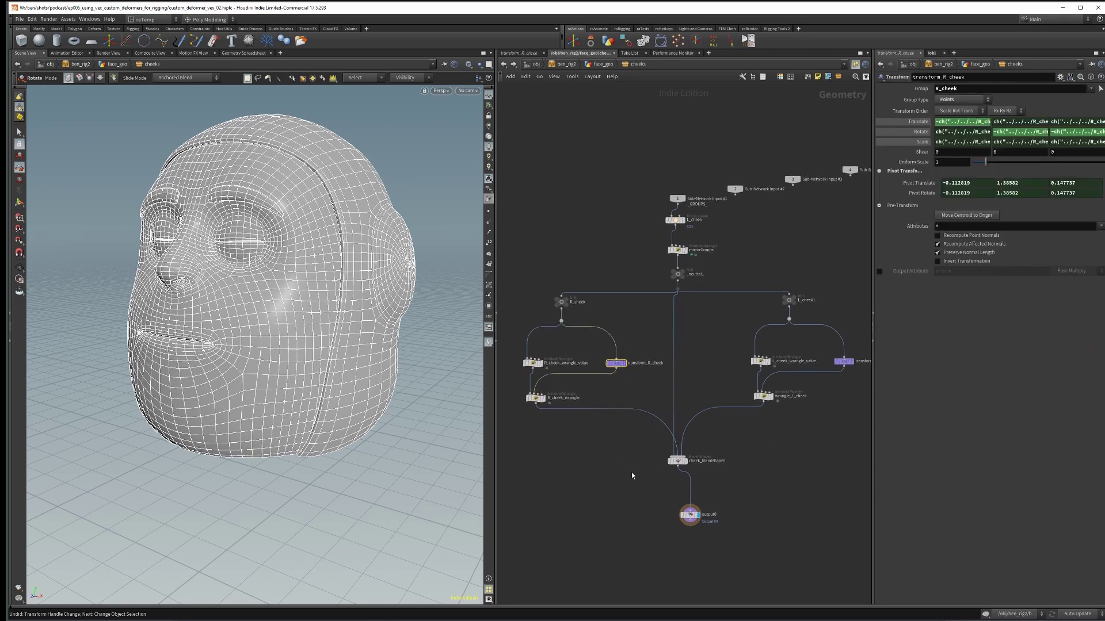
# Return to the face_geo network and select blendshapes_face1 to examine its place in the whole deformation chain
pyautogui.press('u')
pyautogui.moveTo(696, 447); pyautogui.dragTo(844, 412, button='middle')
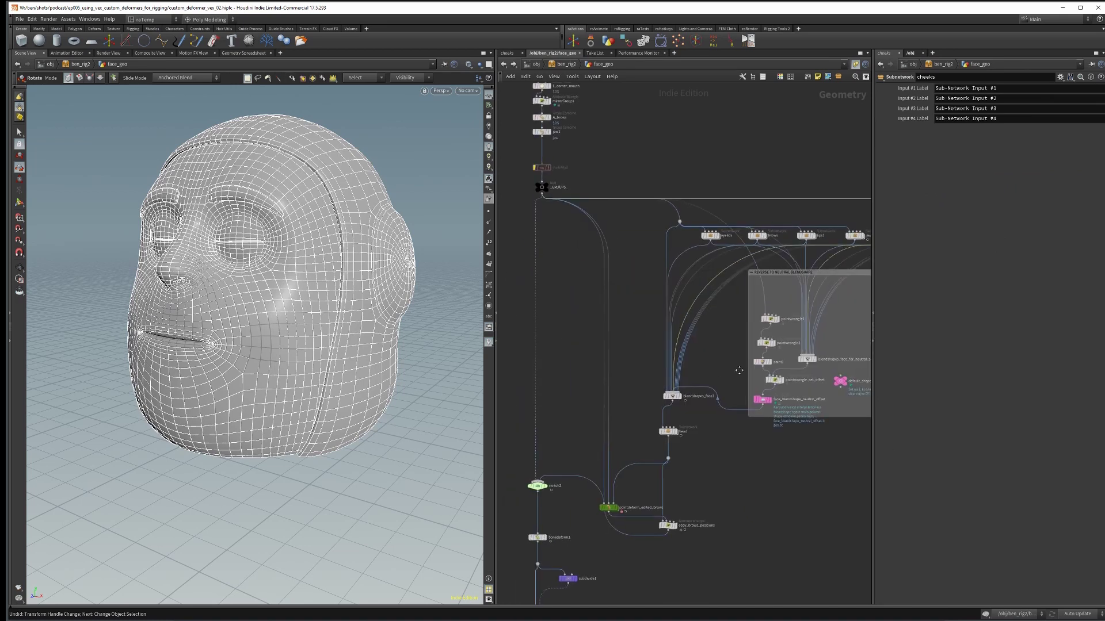
pyautogui.click(672, 396)
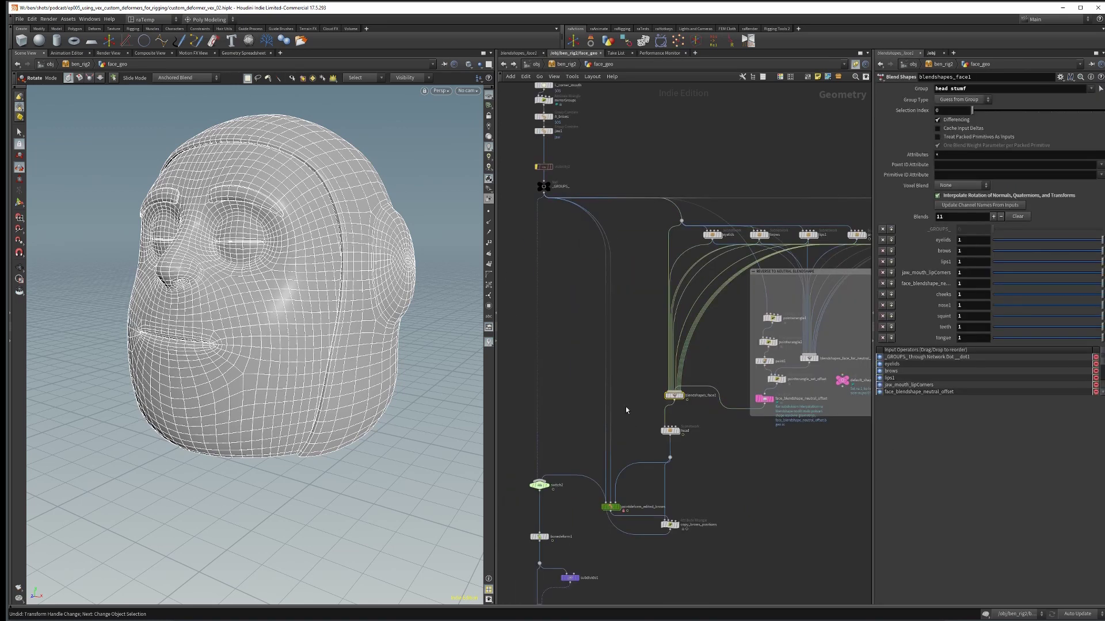
pyautogui.scroll(-4, 640, 422)
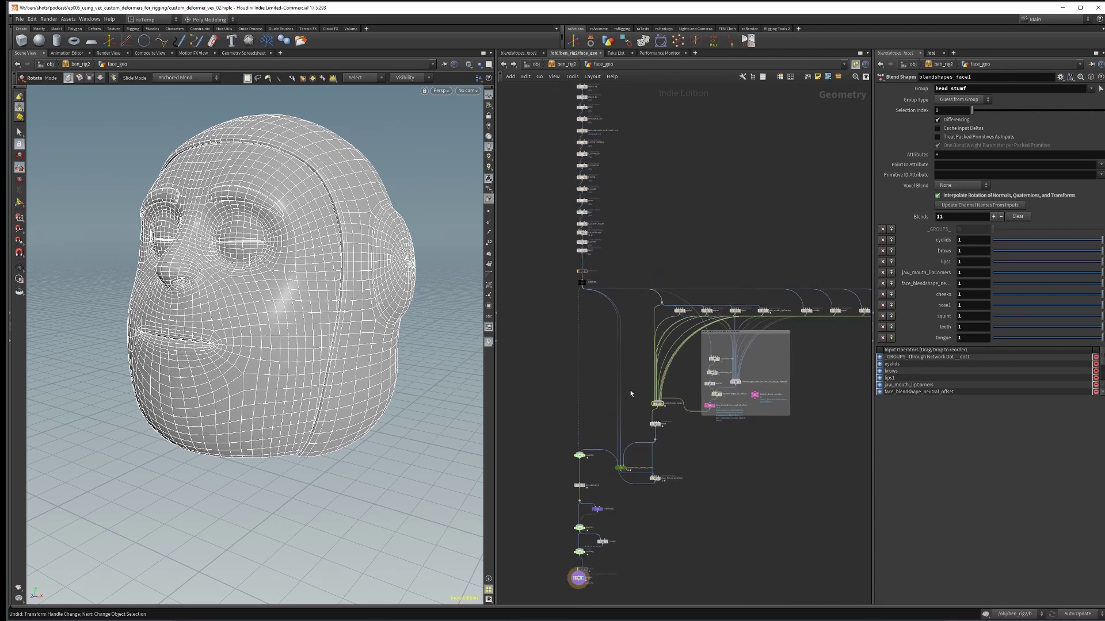
pyautogui.scroll(-2, 630, 391)
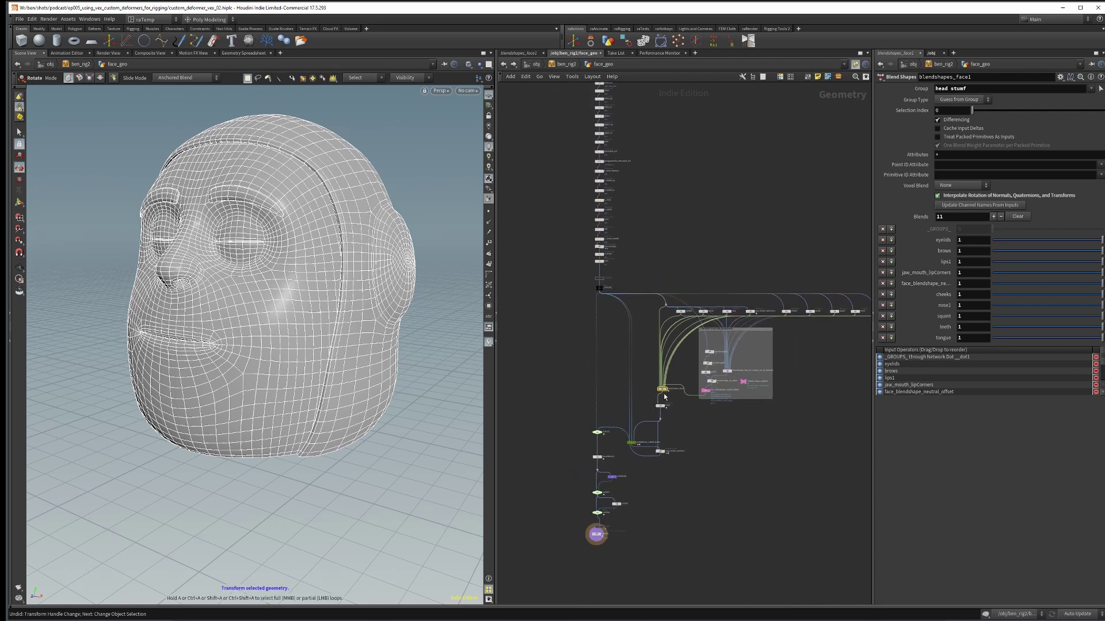
pyautogui.scroll(1, 716, 449)
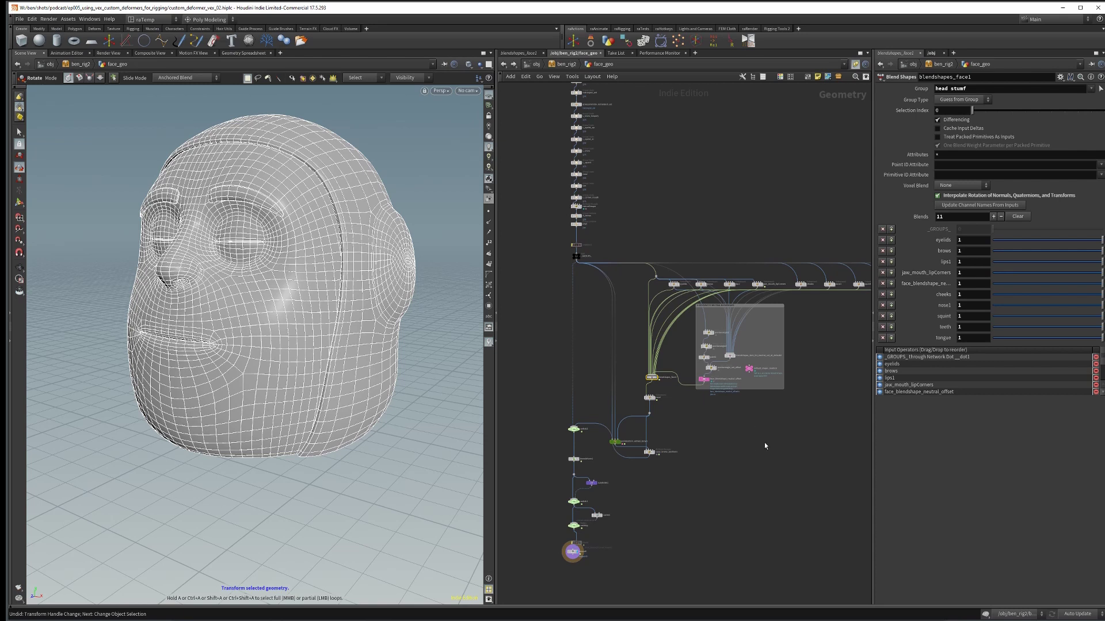